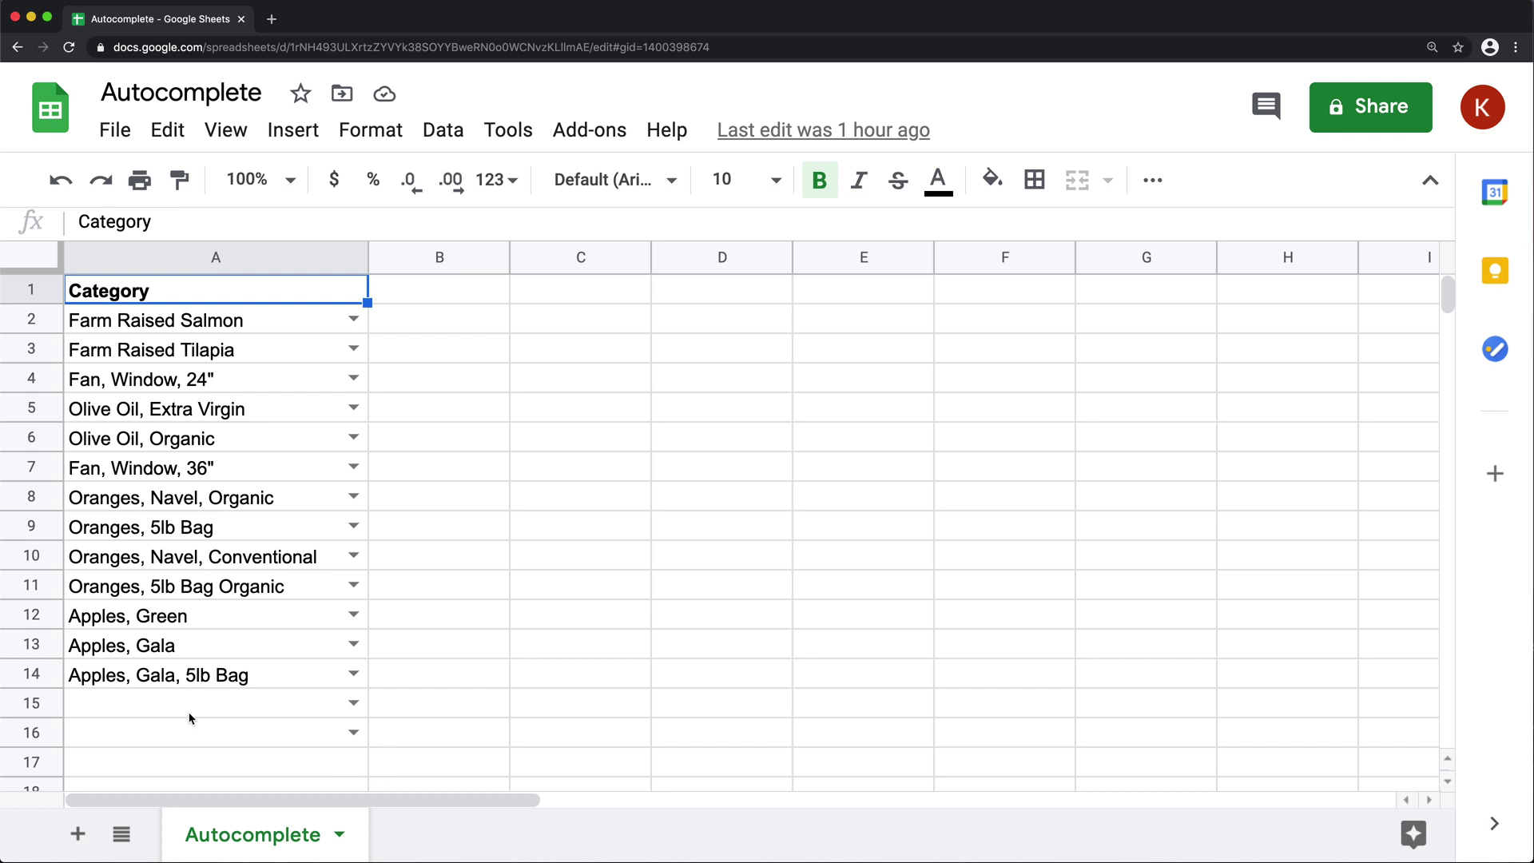
# Try the 'Olive Oil, Extra Virgin' autocomplete suggestion in A15, then clear the cell
pyautogui.click(204, 713)
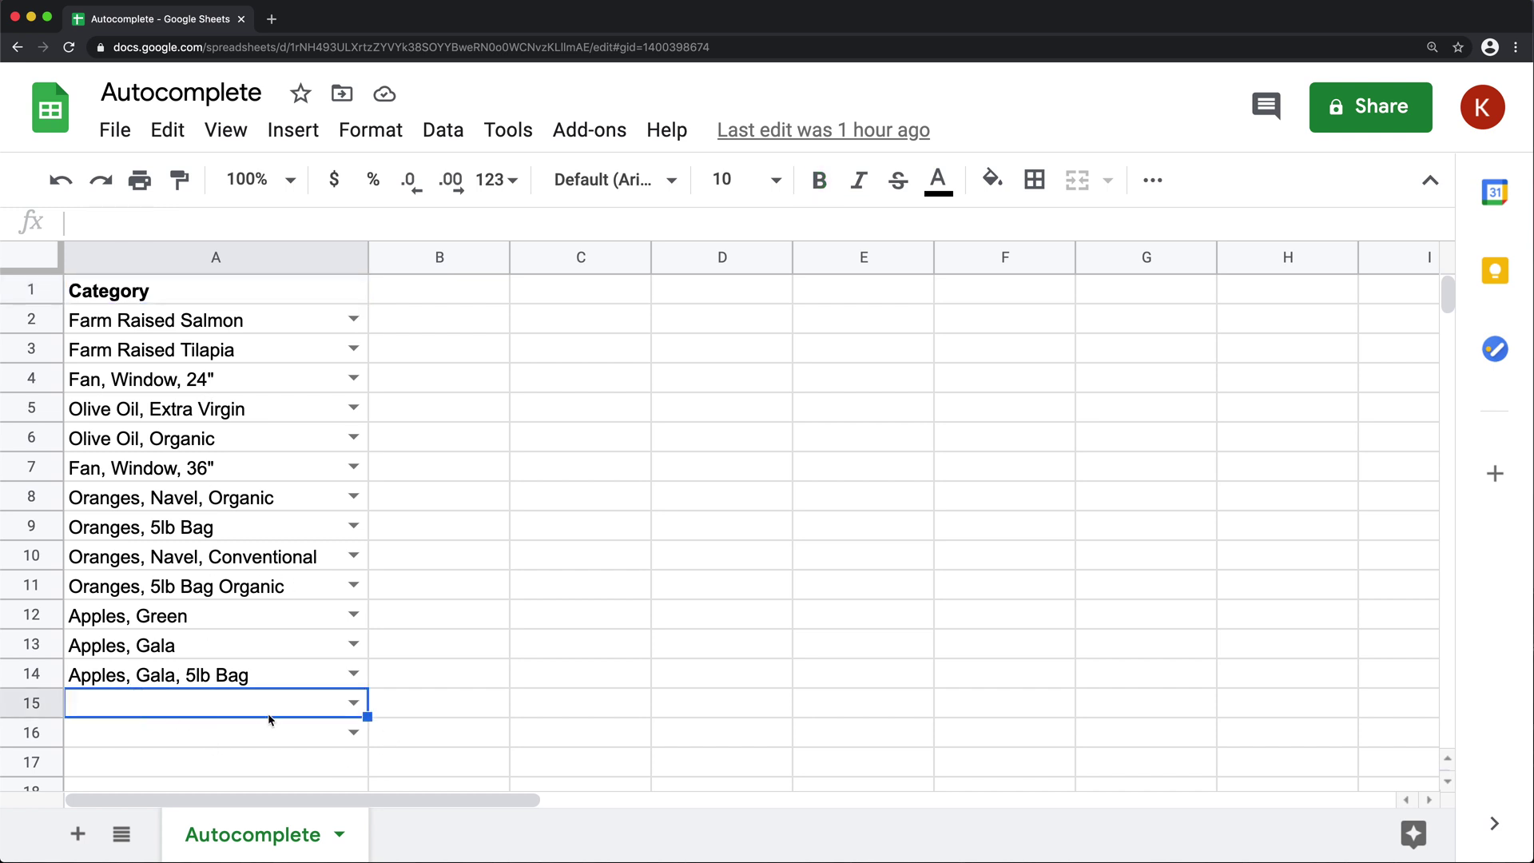
pyautogui.write('Ol')
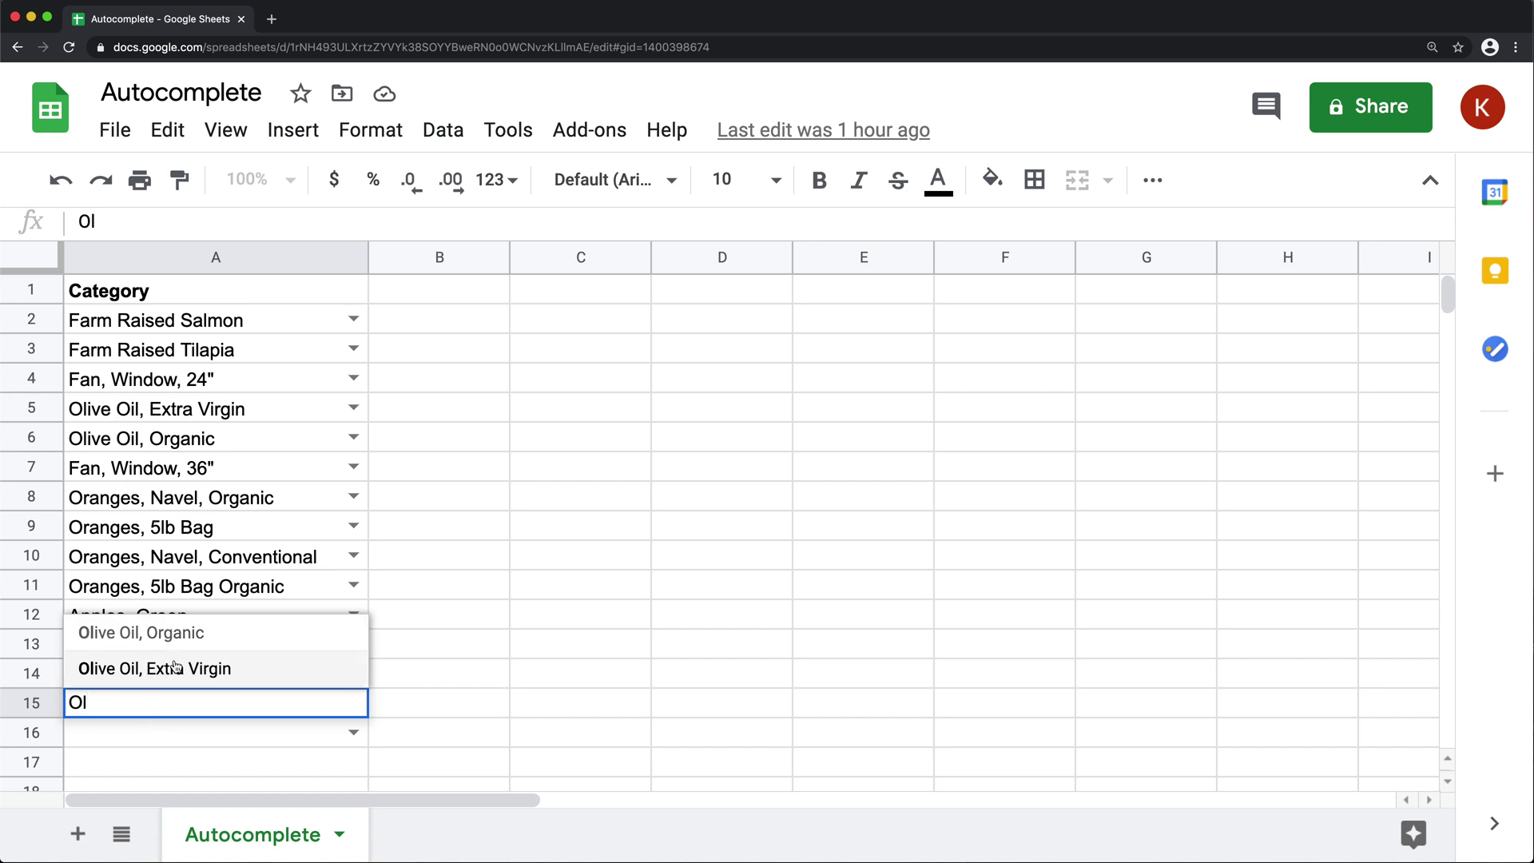
pyautogui.press('Up')
pyautogui.press('Down')
pyautogui.press('Up')
pyautogui.press('Down')
pyautogui.press('Up')
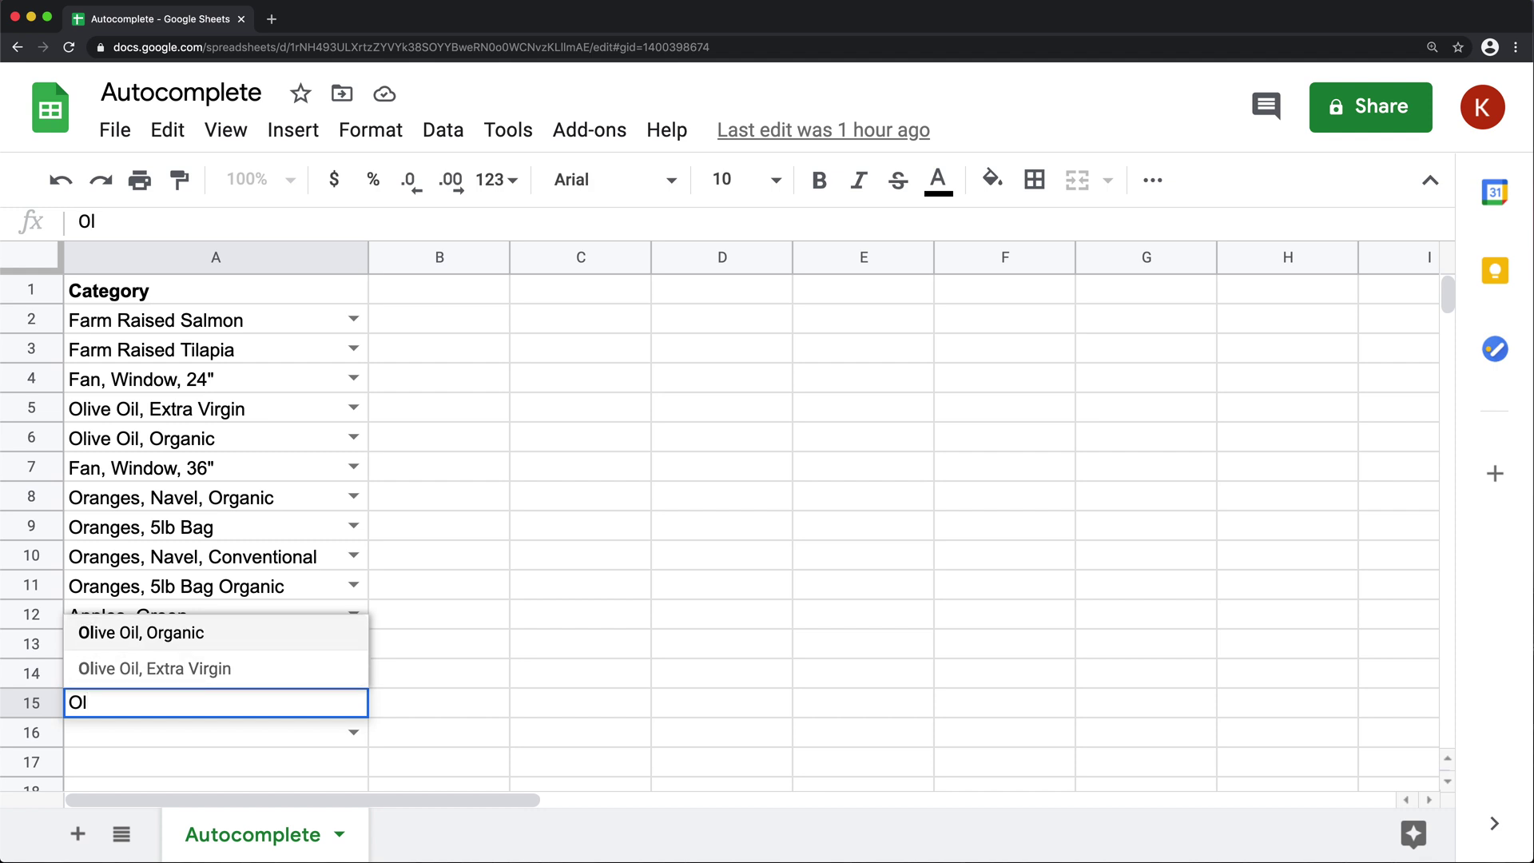
pyautogui.click(214, 671)
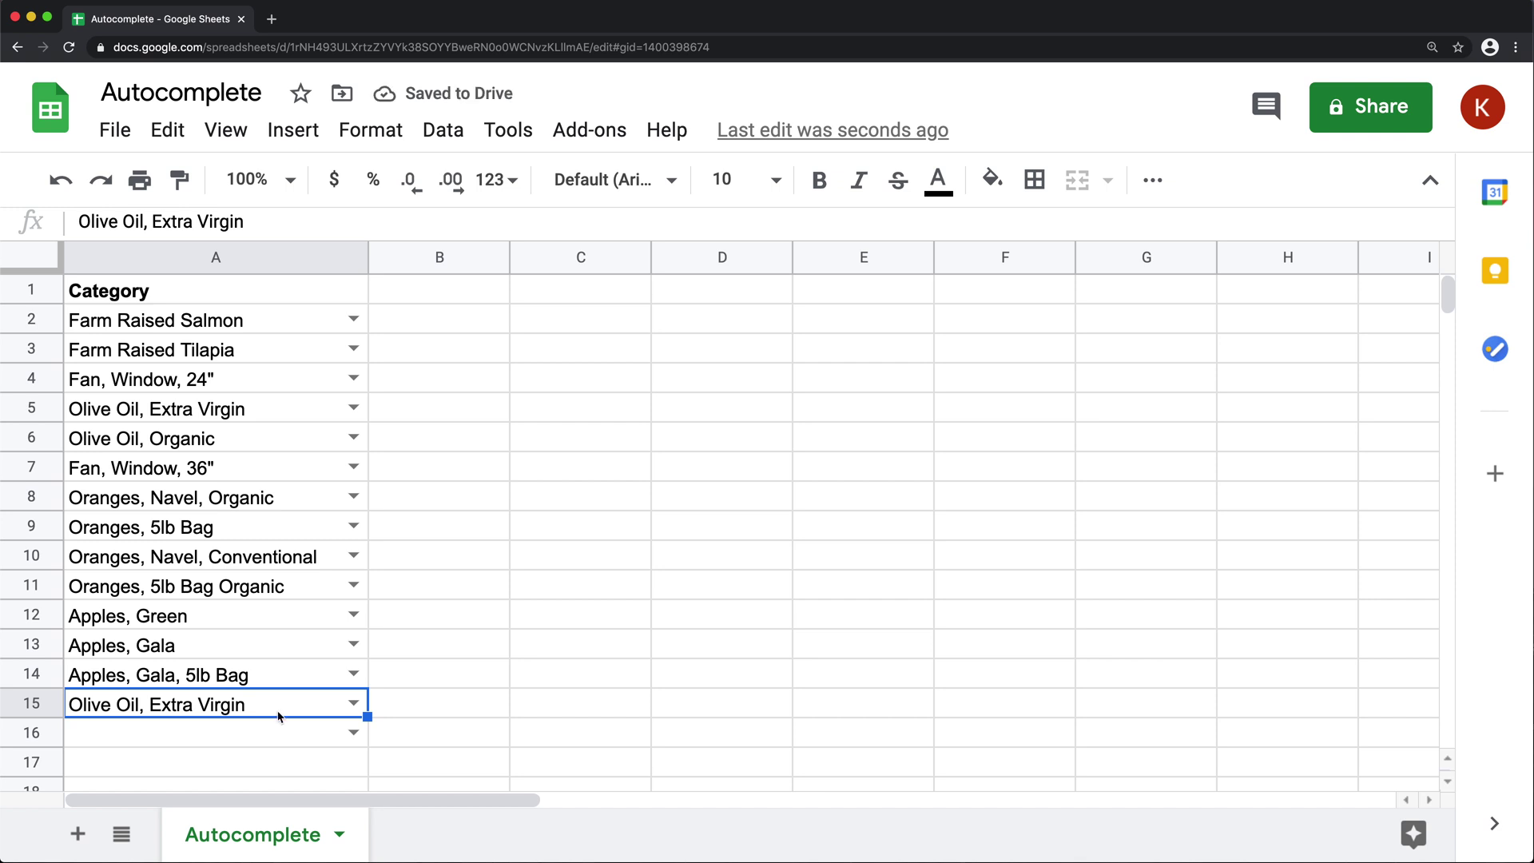
pyautogui.press('Delete')
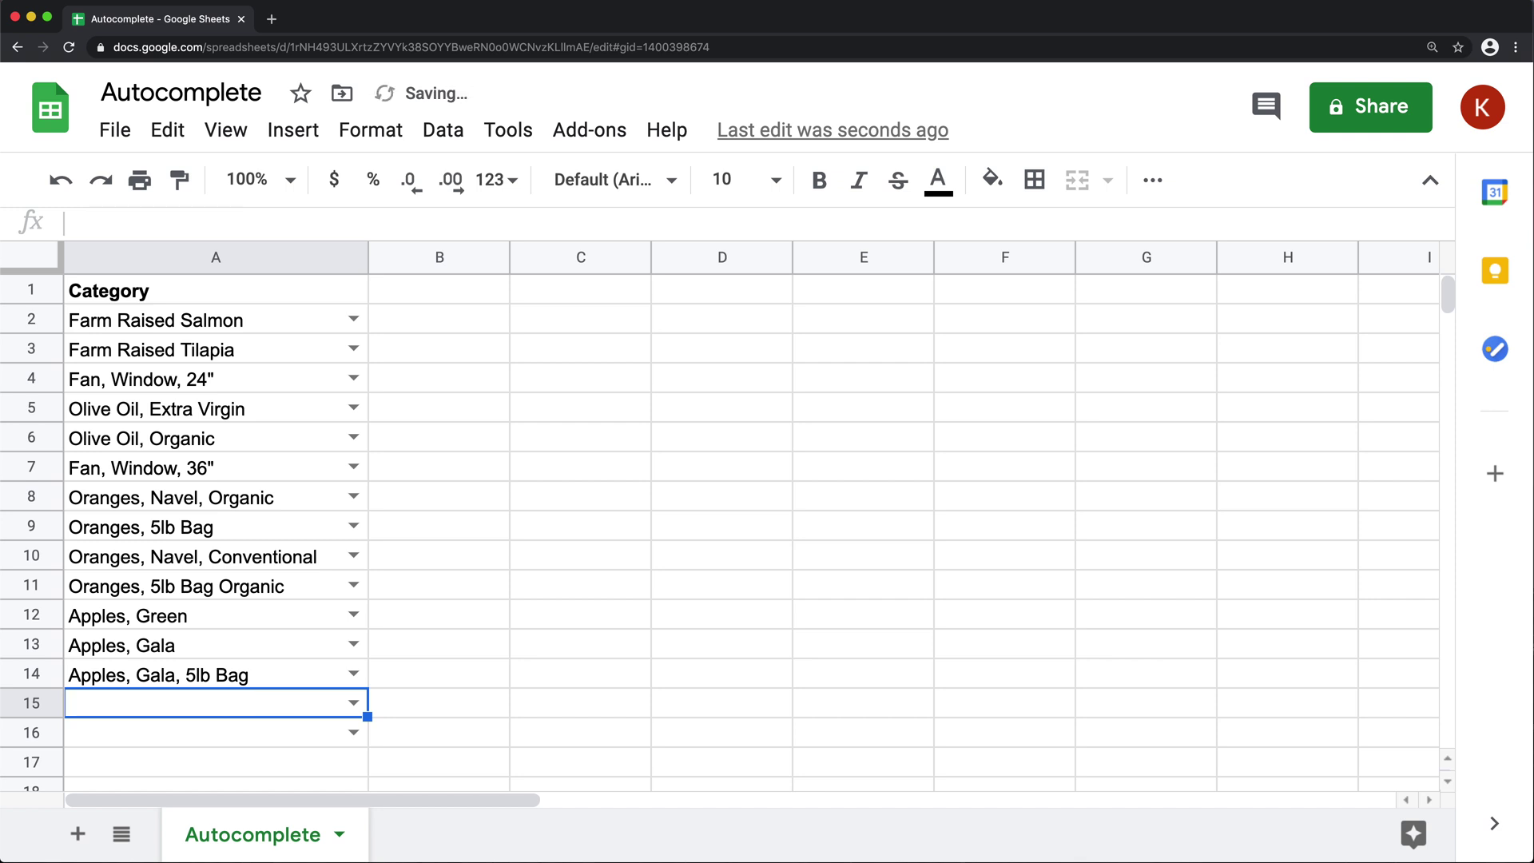
# Enter 'Oranges Florida' in A15, then test the 'Orange' suggestion in A16 without saving
pyautogui.write('Oran')
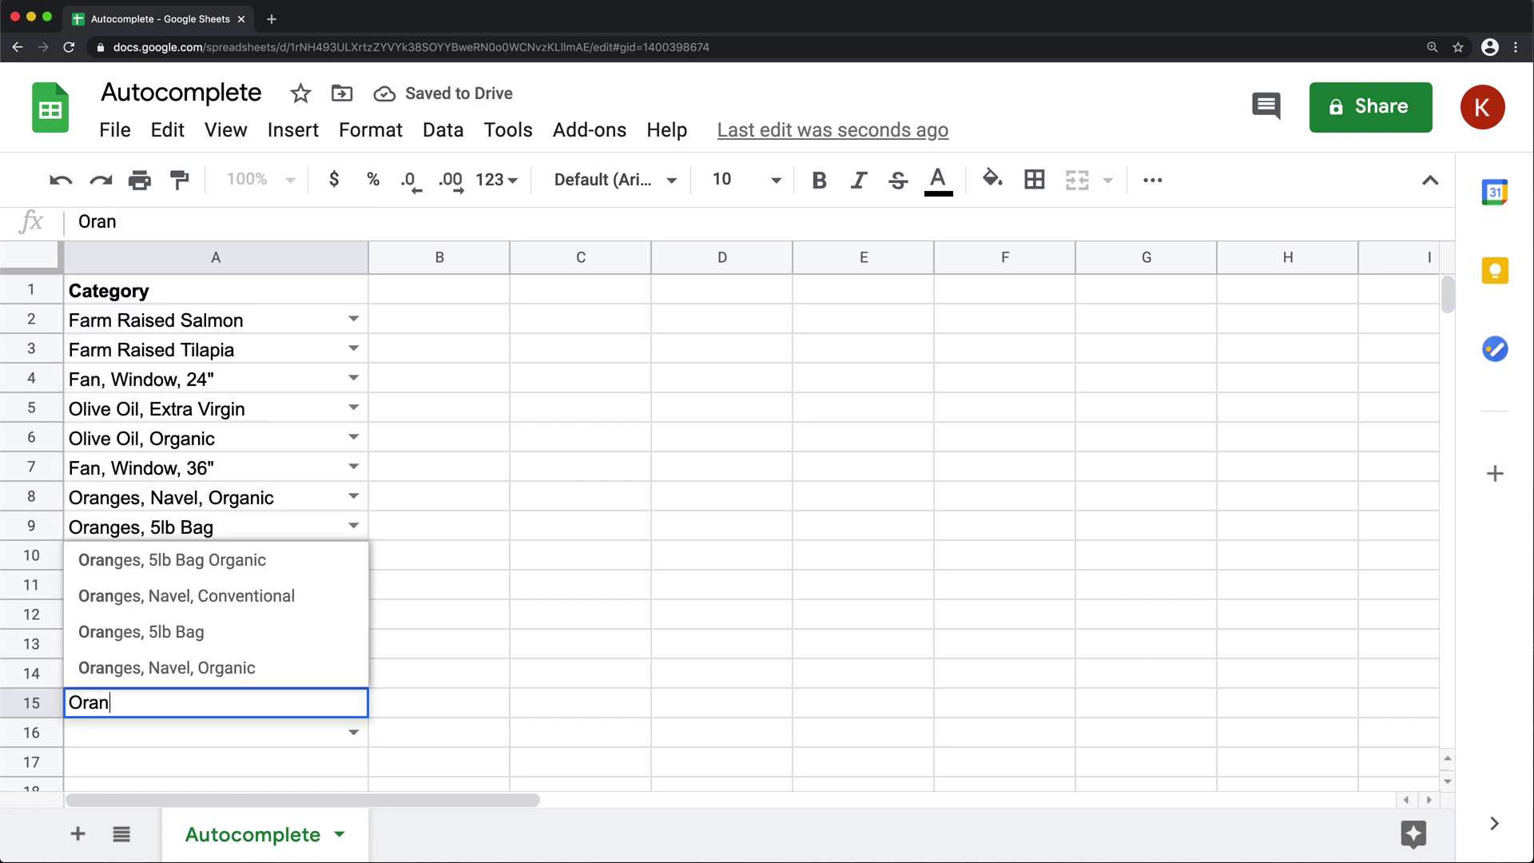
pyautogui.press('Up')
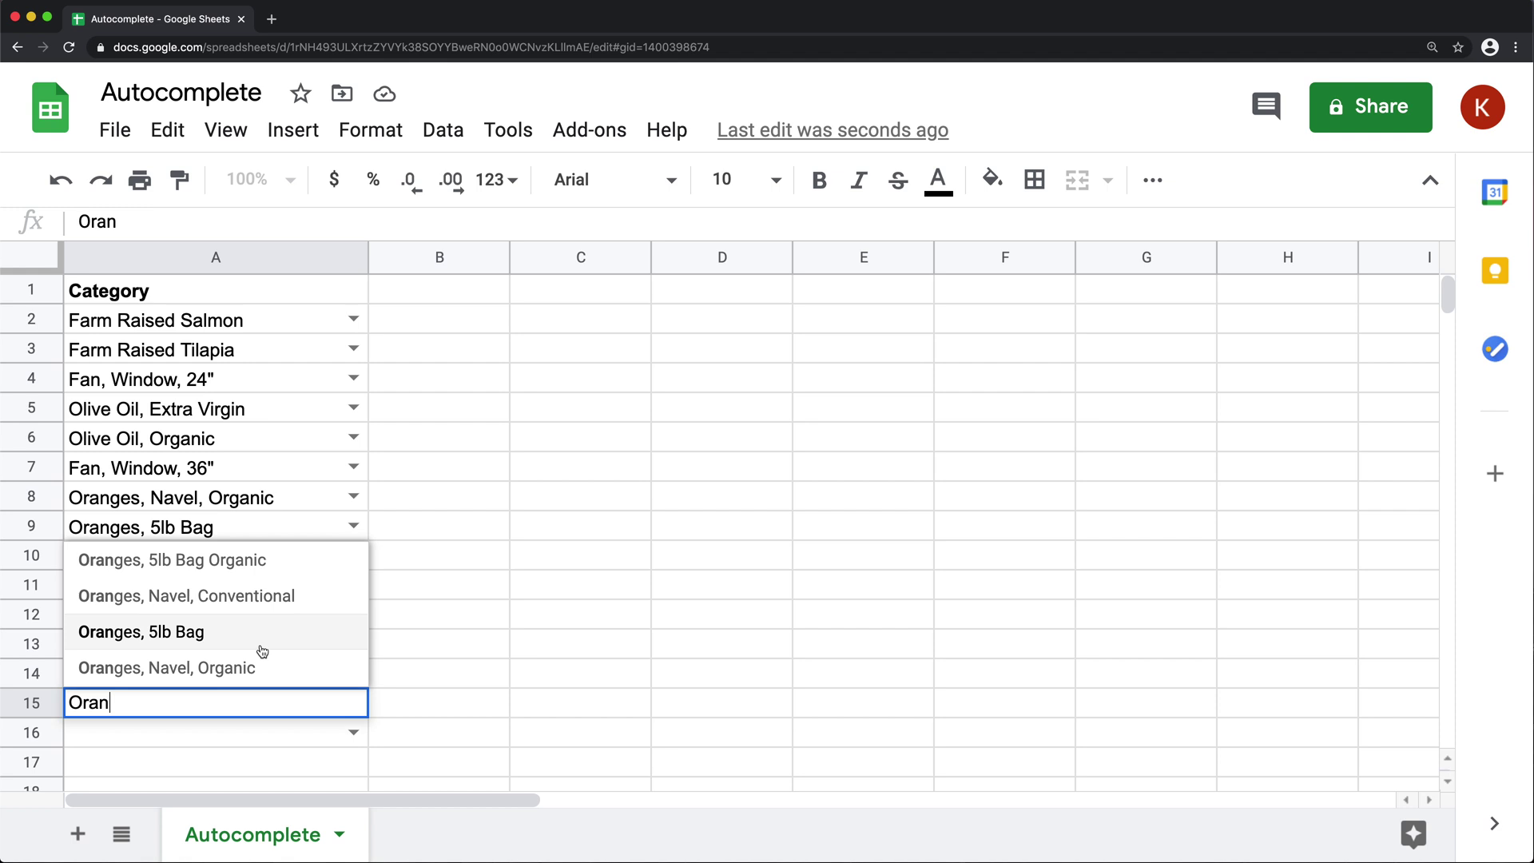
pyautogui.write('ges Florida')
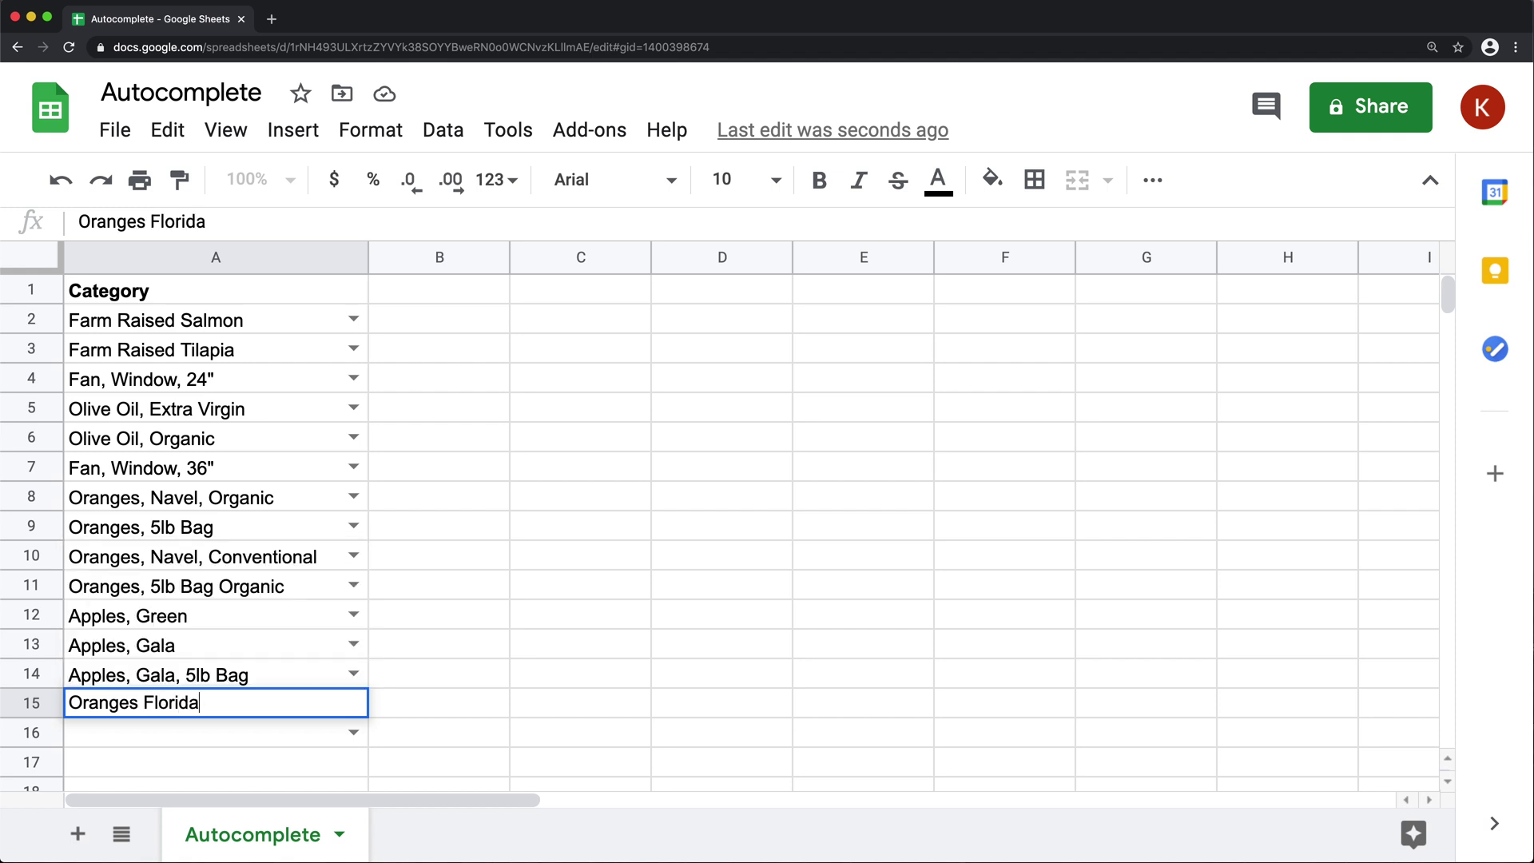
pyautogui.press('Return')
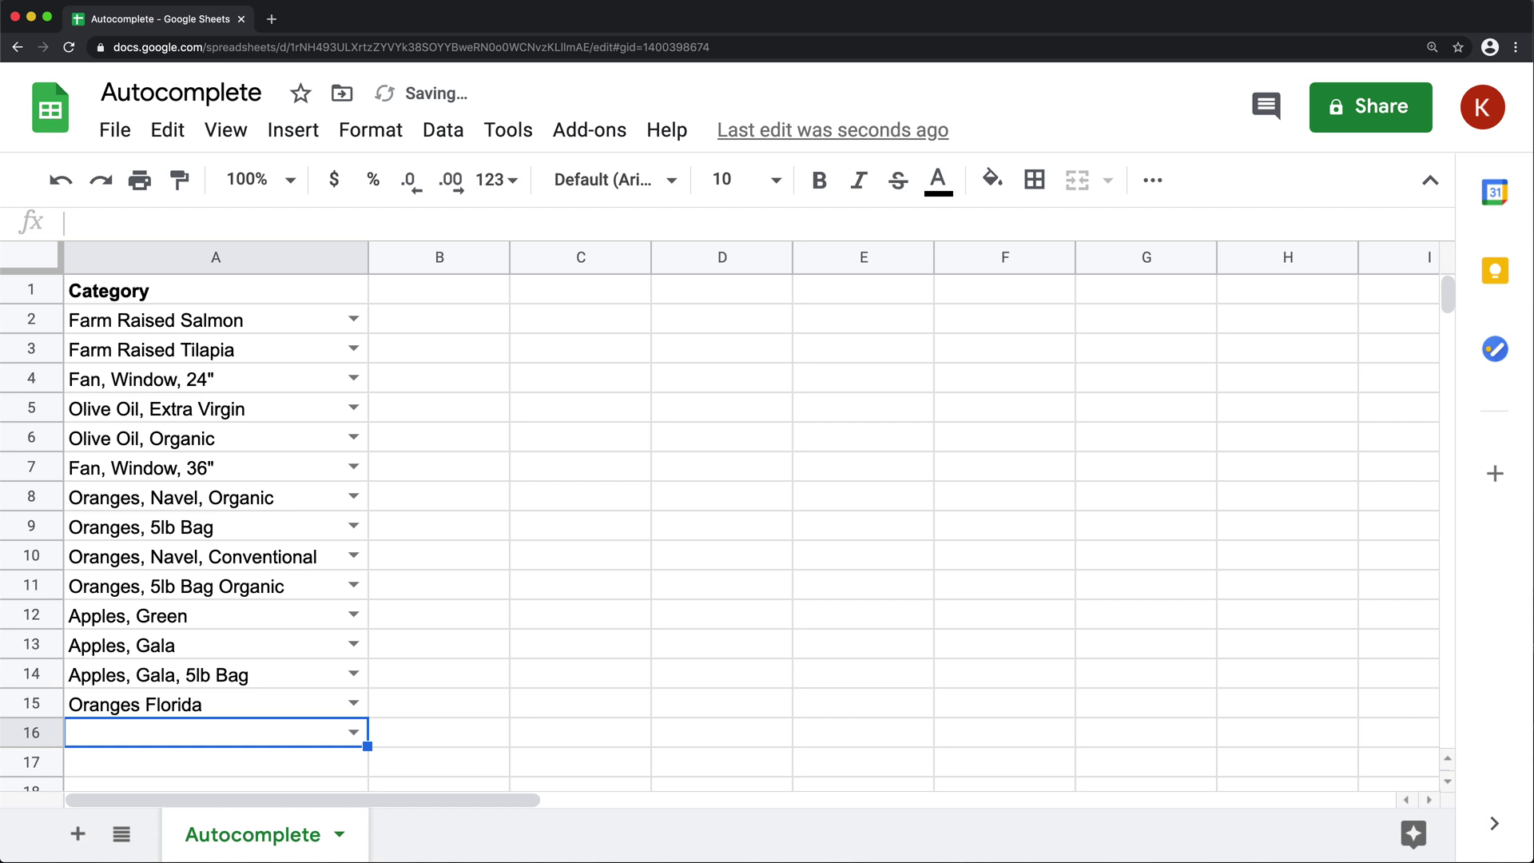
pyautogui.write('Or')
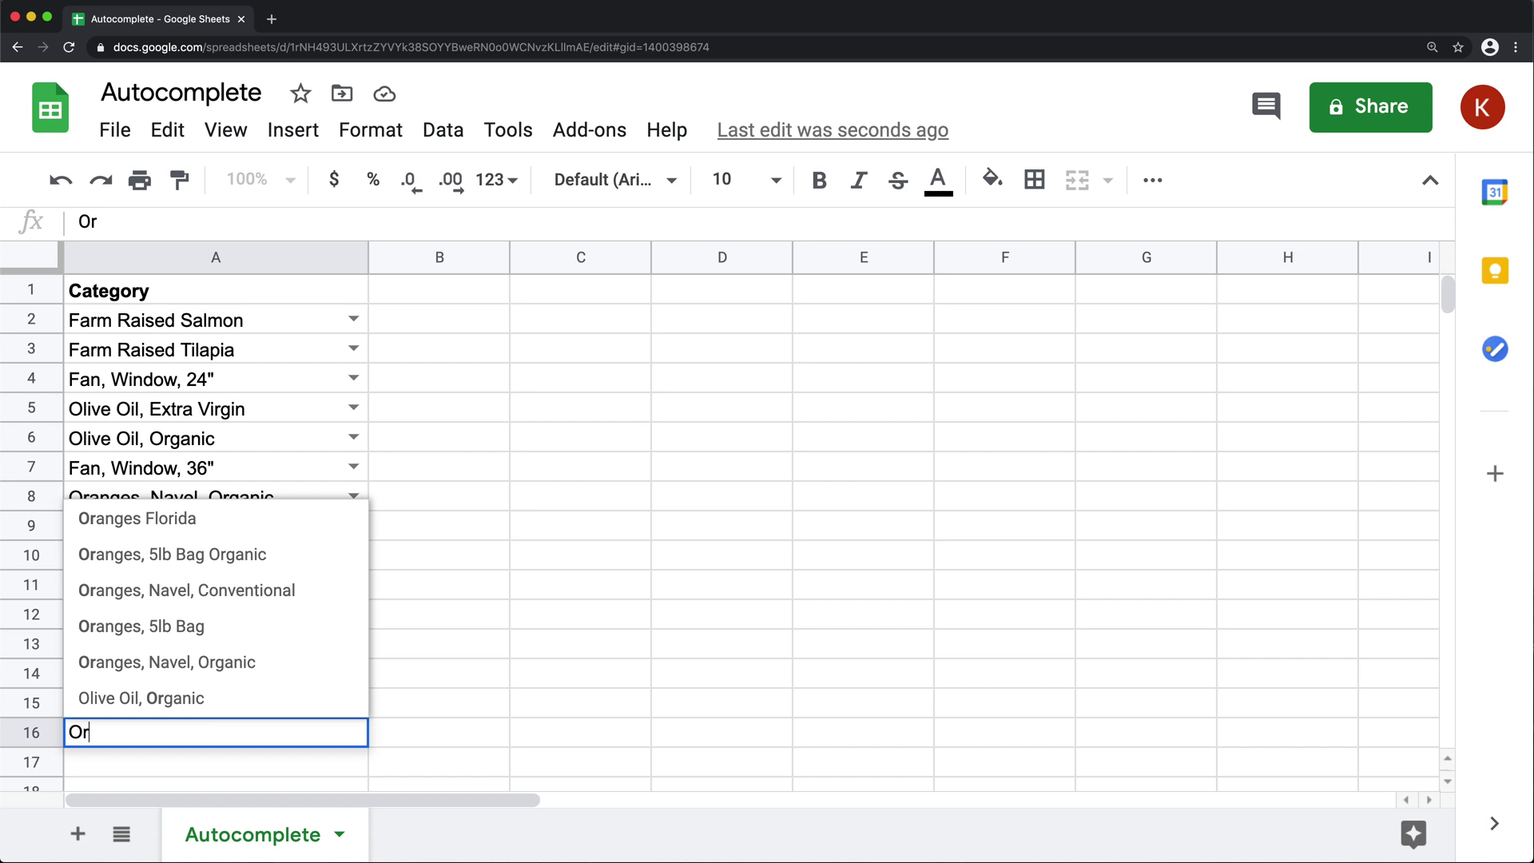
pyautogui.write('ange')
pyautogui.press('Up')
pyautogui.press('Up')
pyautogui.press('Up')
pyautogui.press('Up')
pyautogui.press('Up')
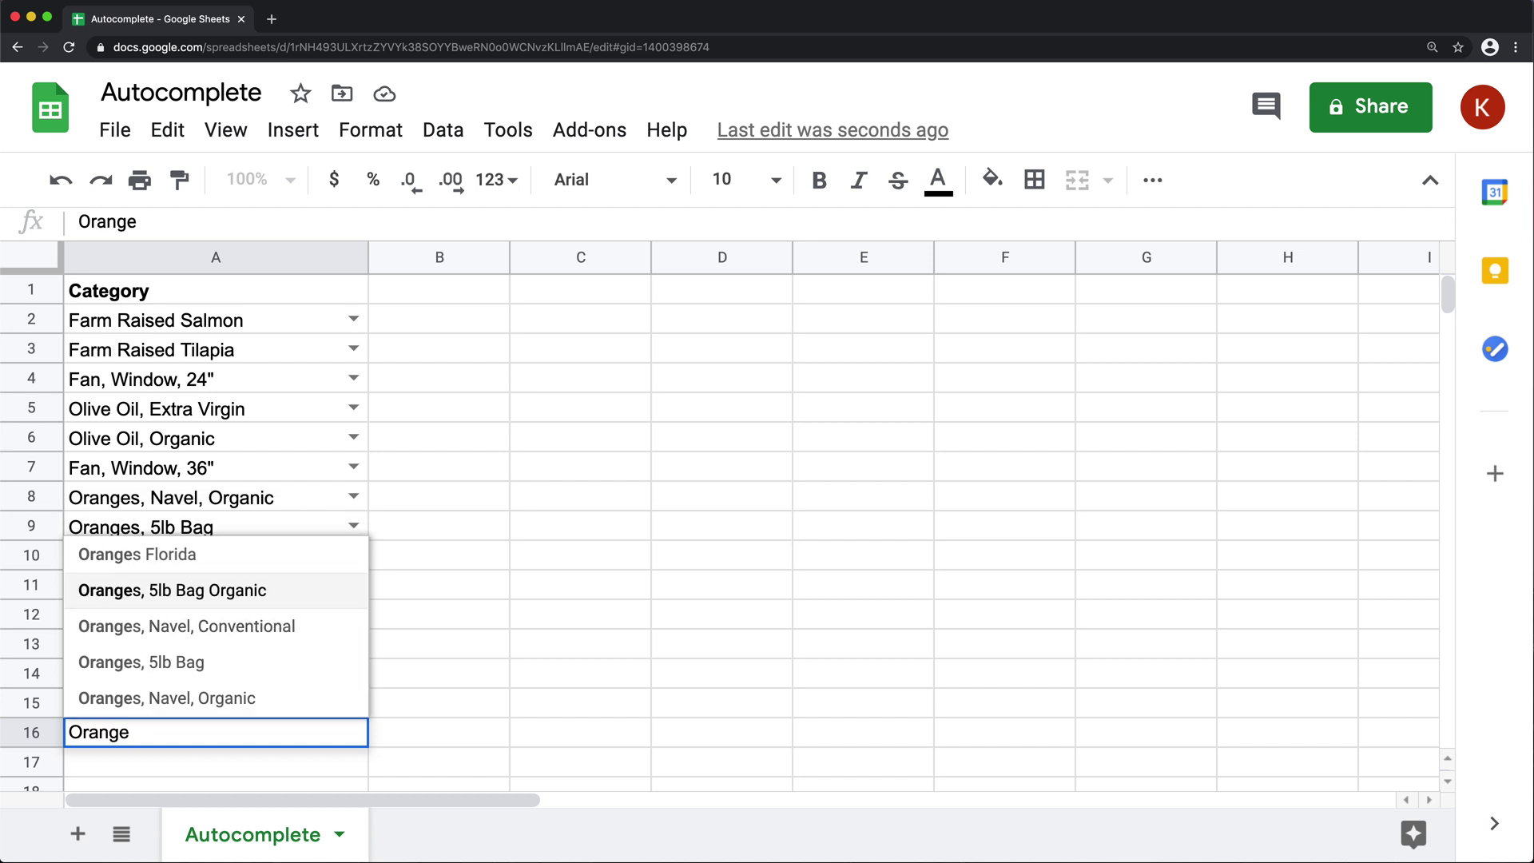
pyautogui.press('Return')
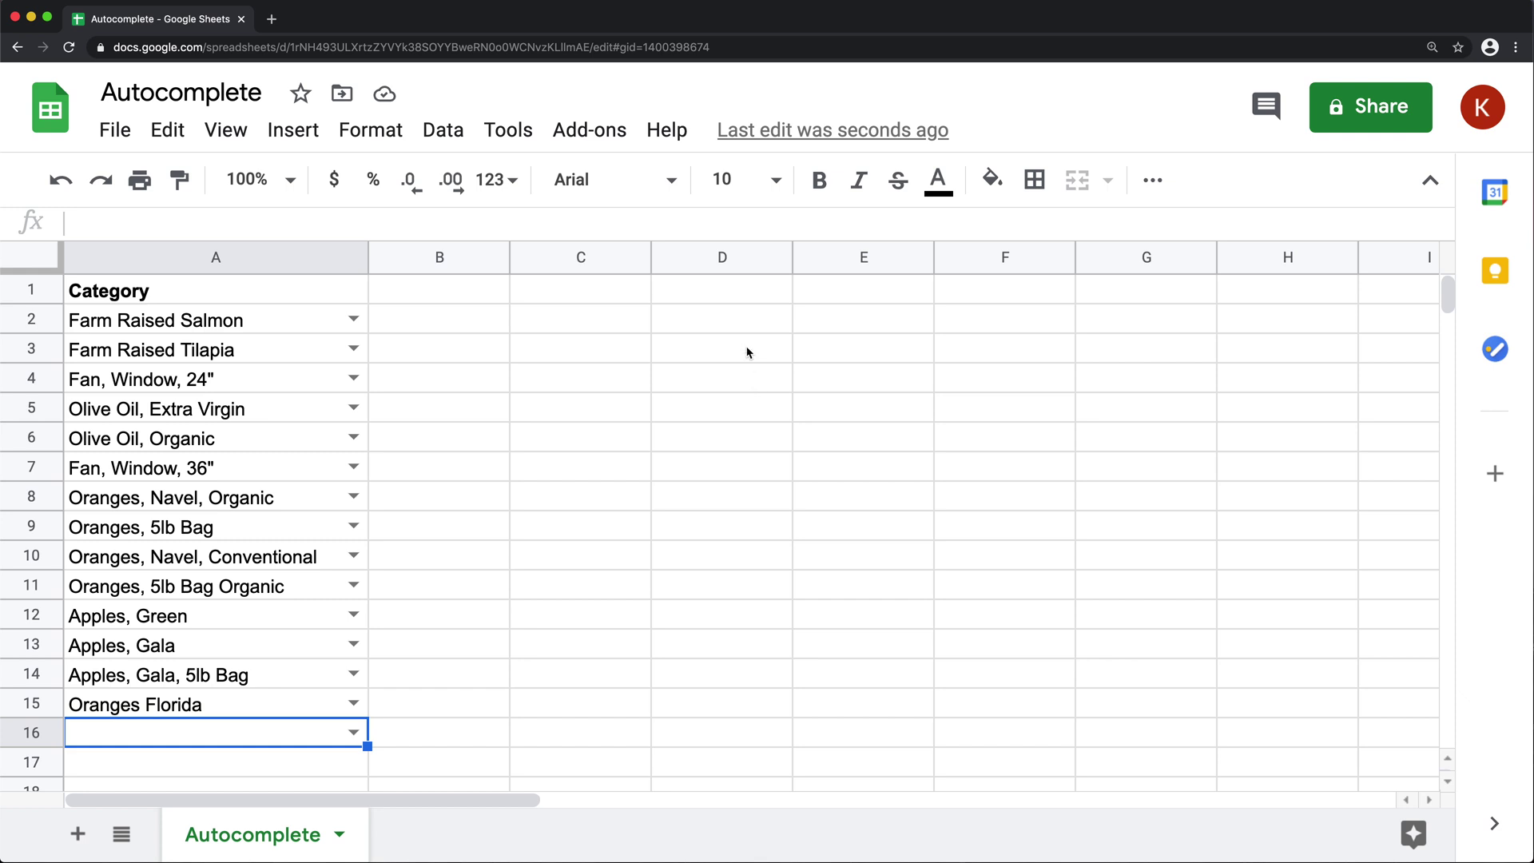
# Enter 'Farm Raised Salmon' in E2, widen column E, and correct the 'SAlmon' typo
pyautogui.click(836, 321)
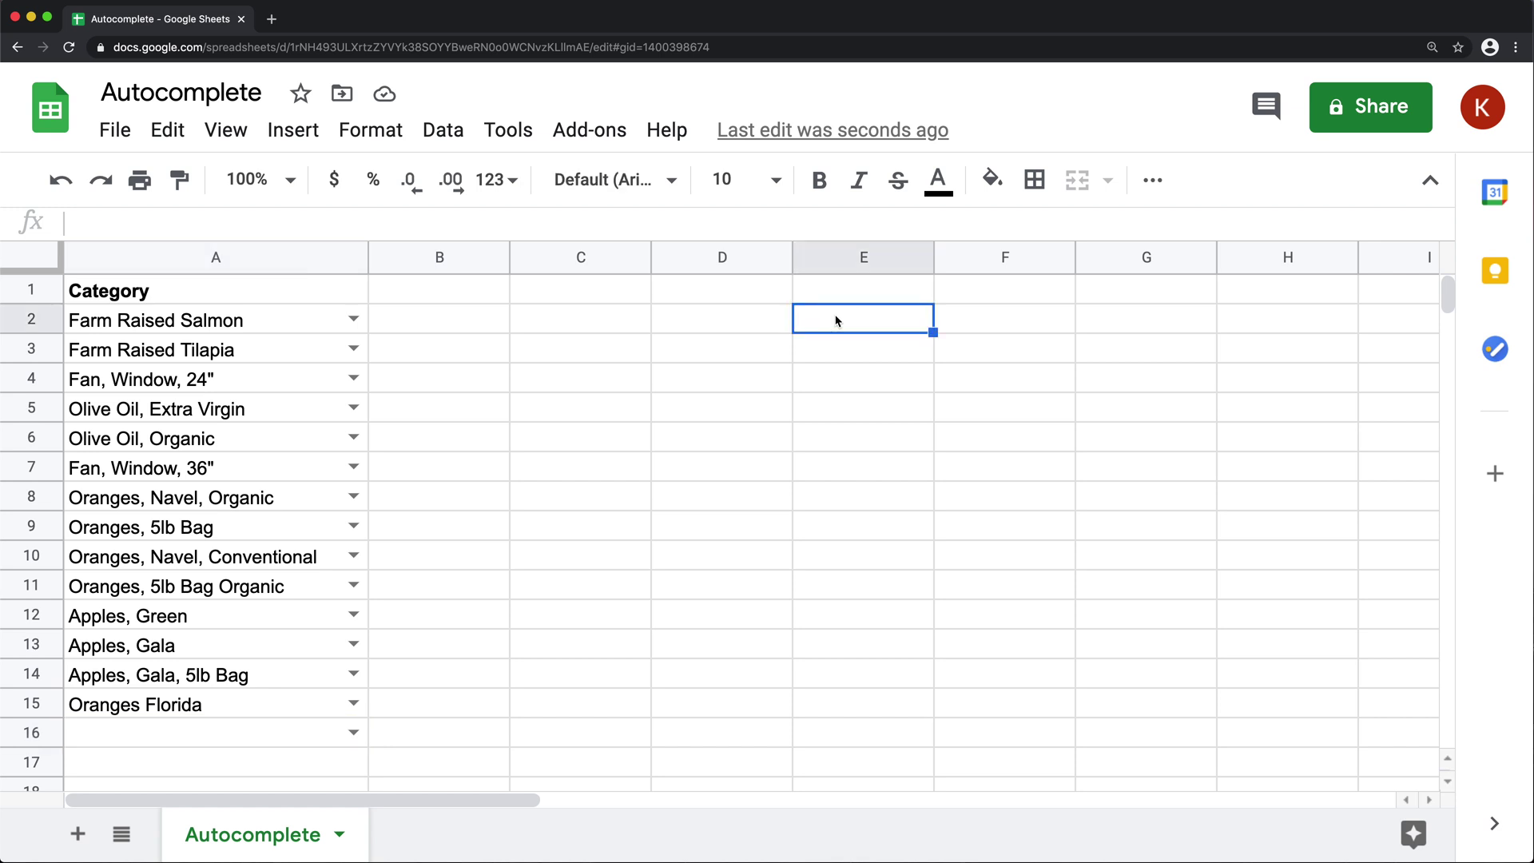
pyautogui.write('Farm')
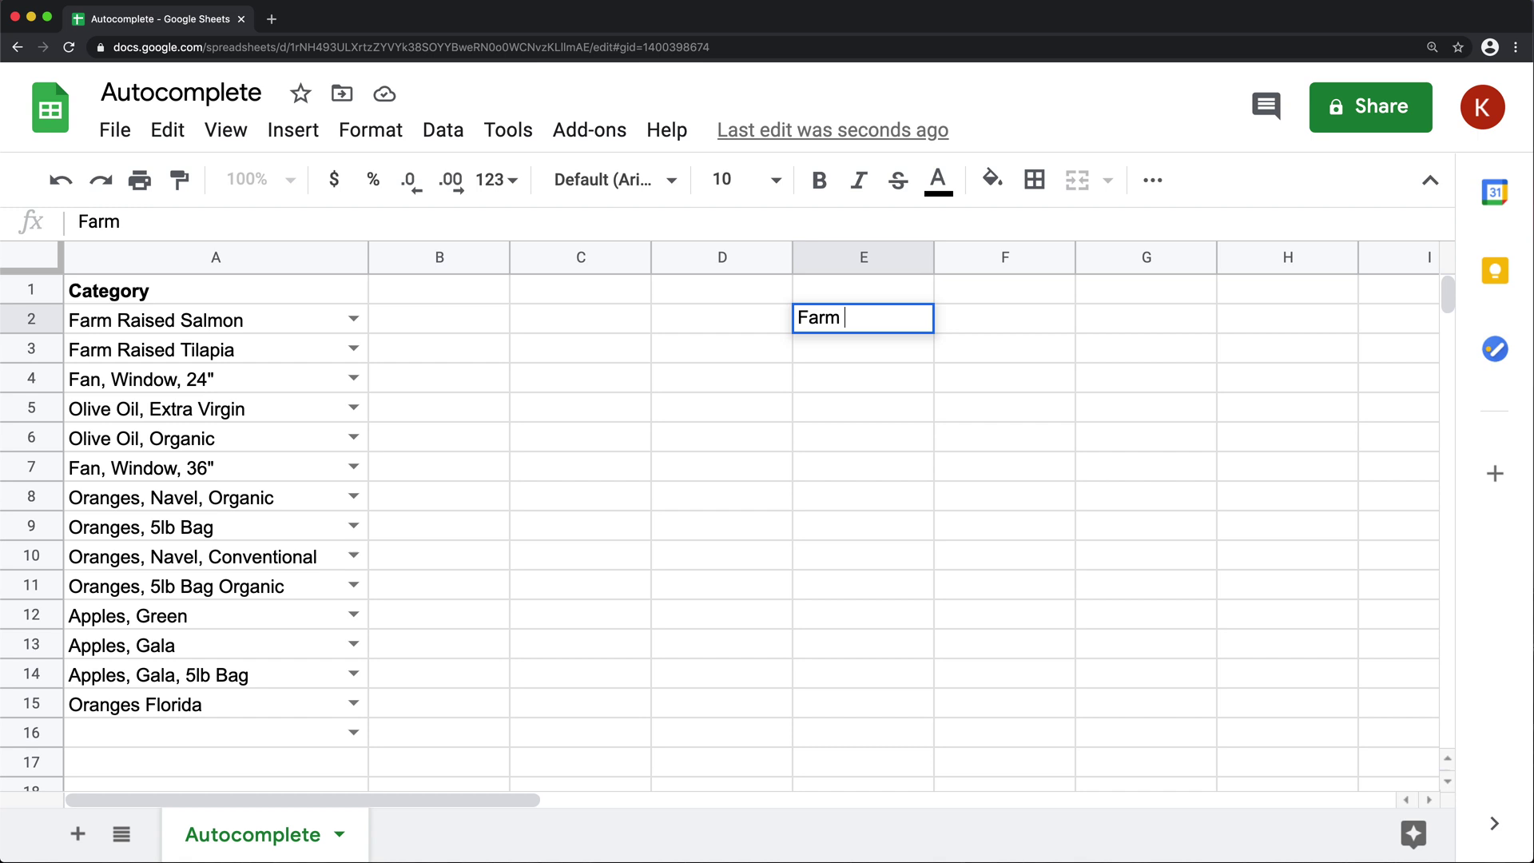
pyautogui.write(' Raised SAlmon')
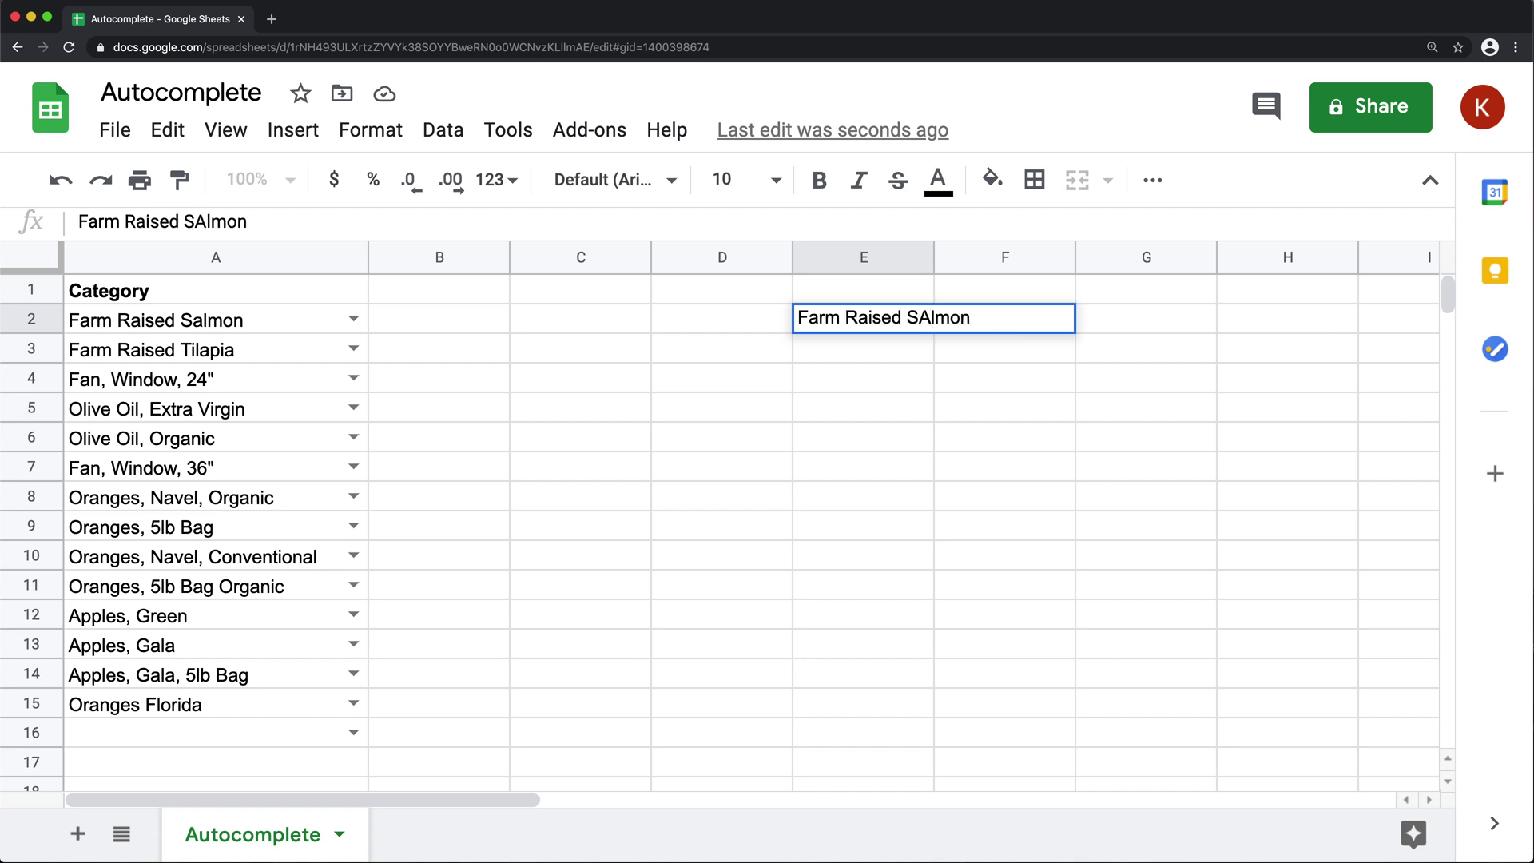
pyautogui.press('Return')
pyautogui.doubleClick(934, 256)
pyautogui.click(935, 326)
pyautogui.doubleClick(935, 326)
pyautogui.press('BackSpace')
pyautogui.write('a')
pyautogui.press('Return')
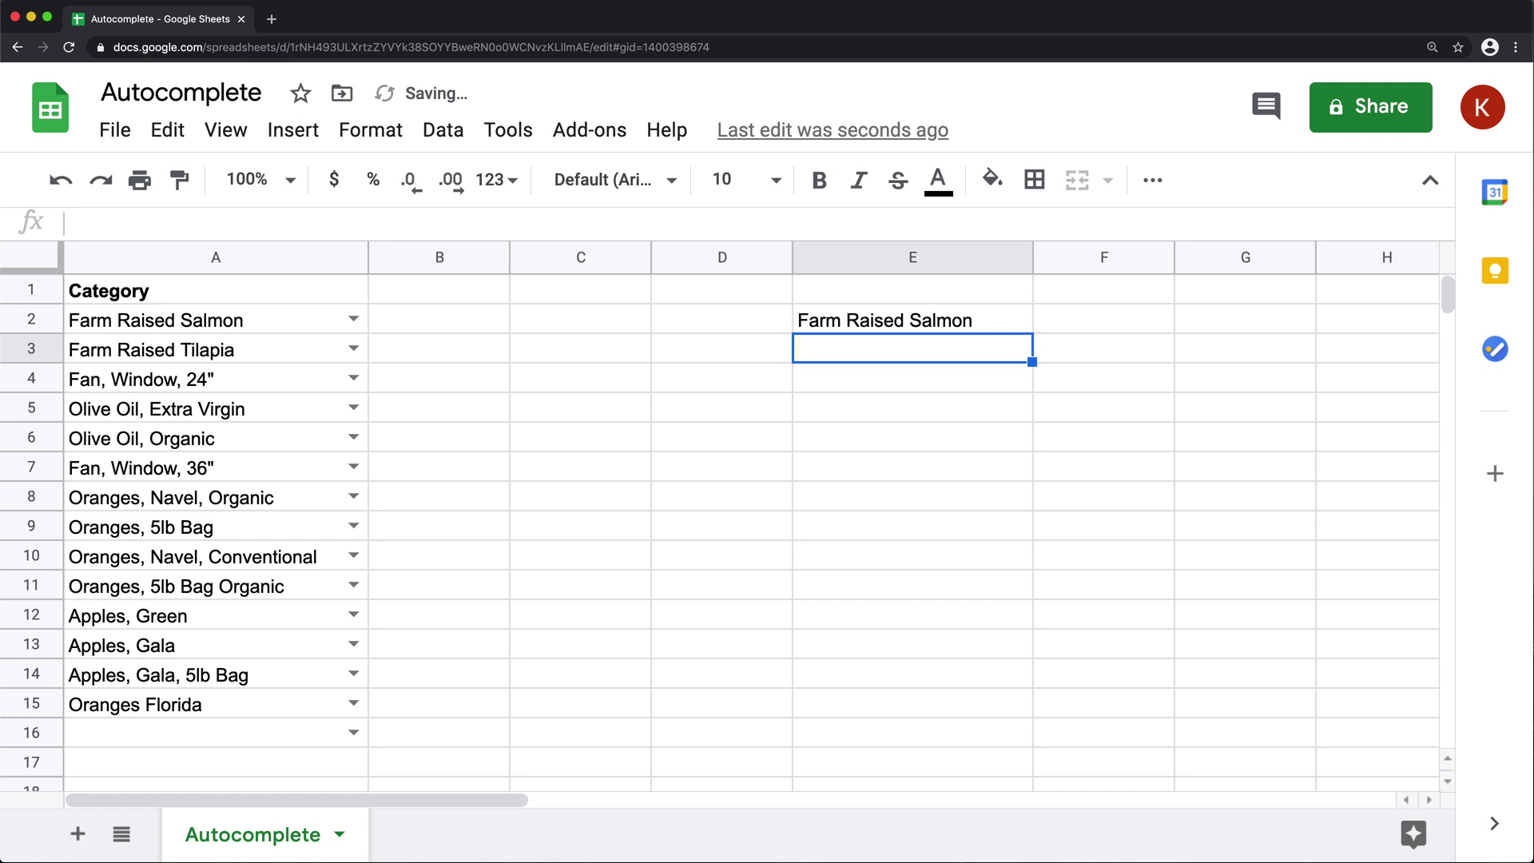
# Autocomplete Salmon and Olive Oil, Organic entries into E3:E6, and type 'Olive Oil, Extra Vrigin' in E7
pyautogui.write('Farm Raised Salmon')
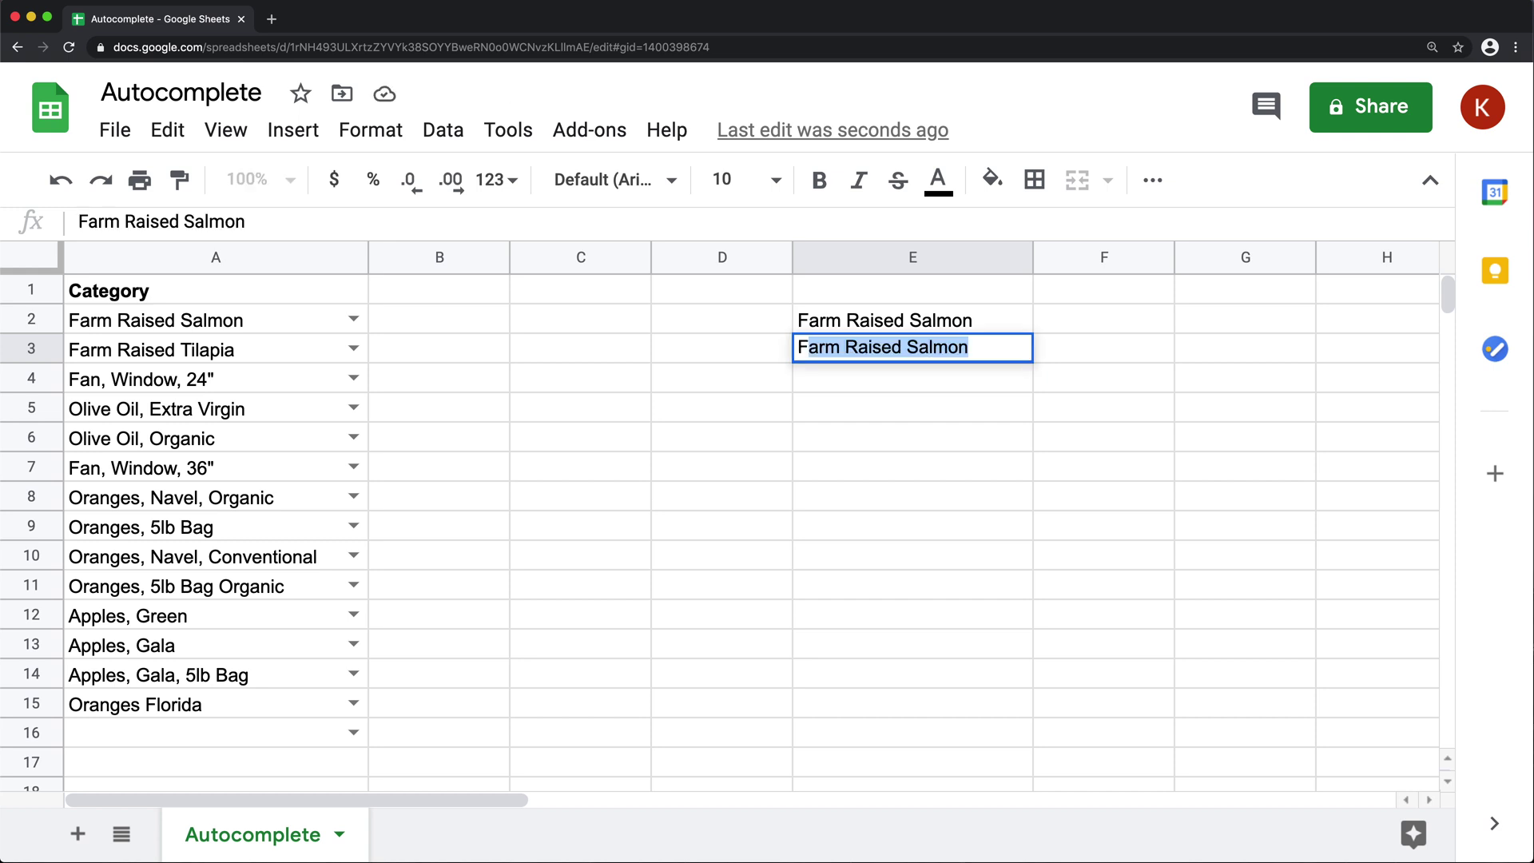
pyautogui.press('Return')
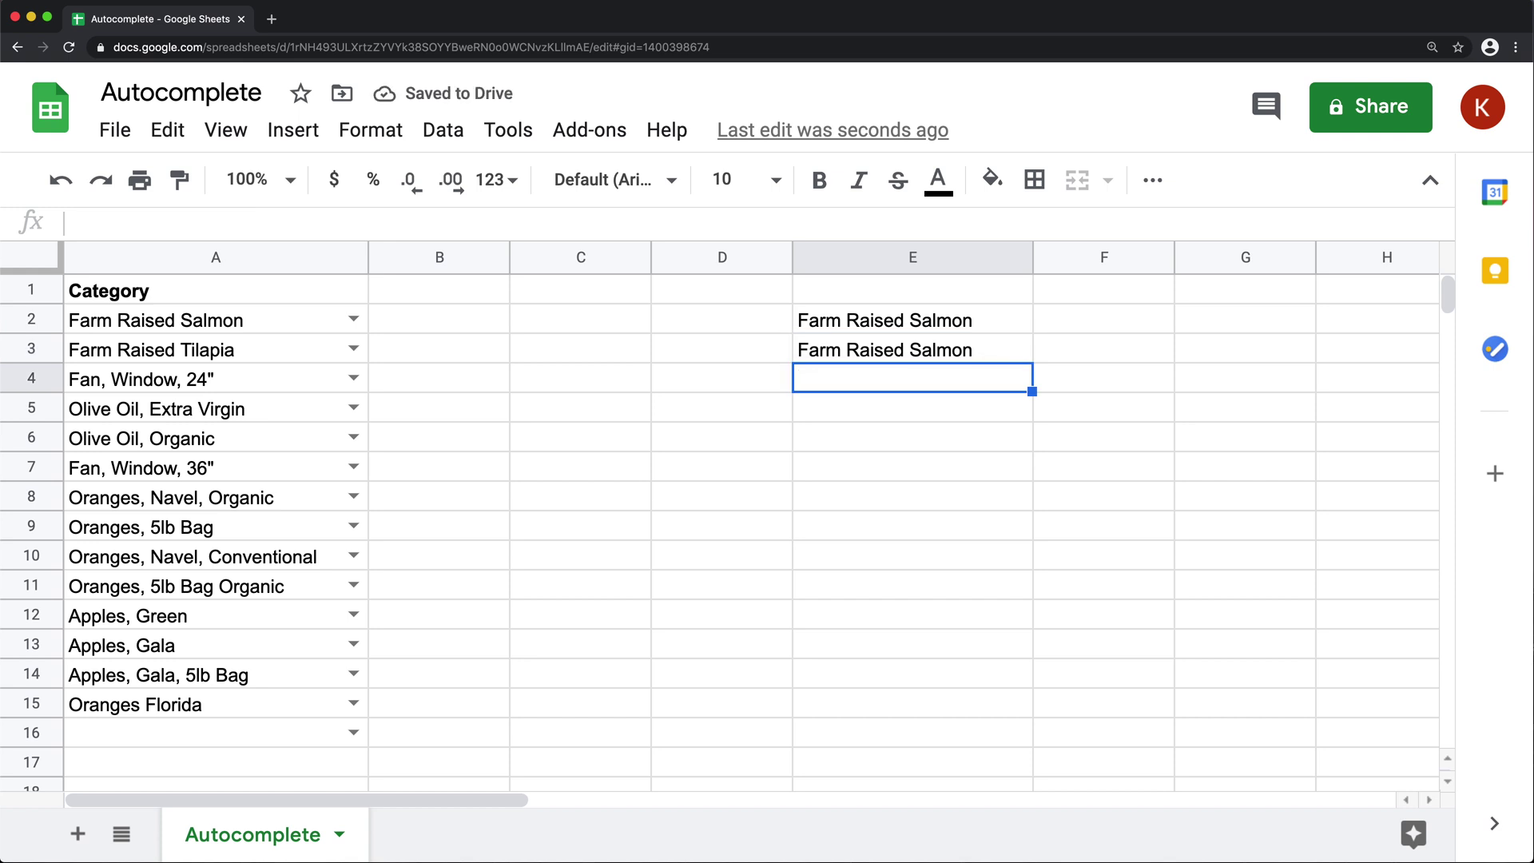
pyautogui.write('Olive Oil, Orga')
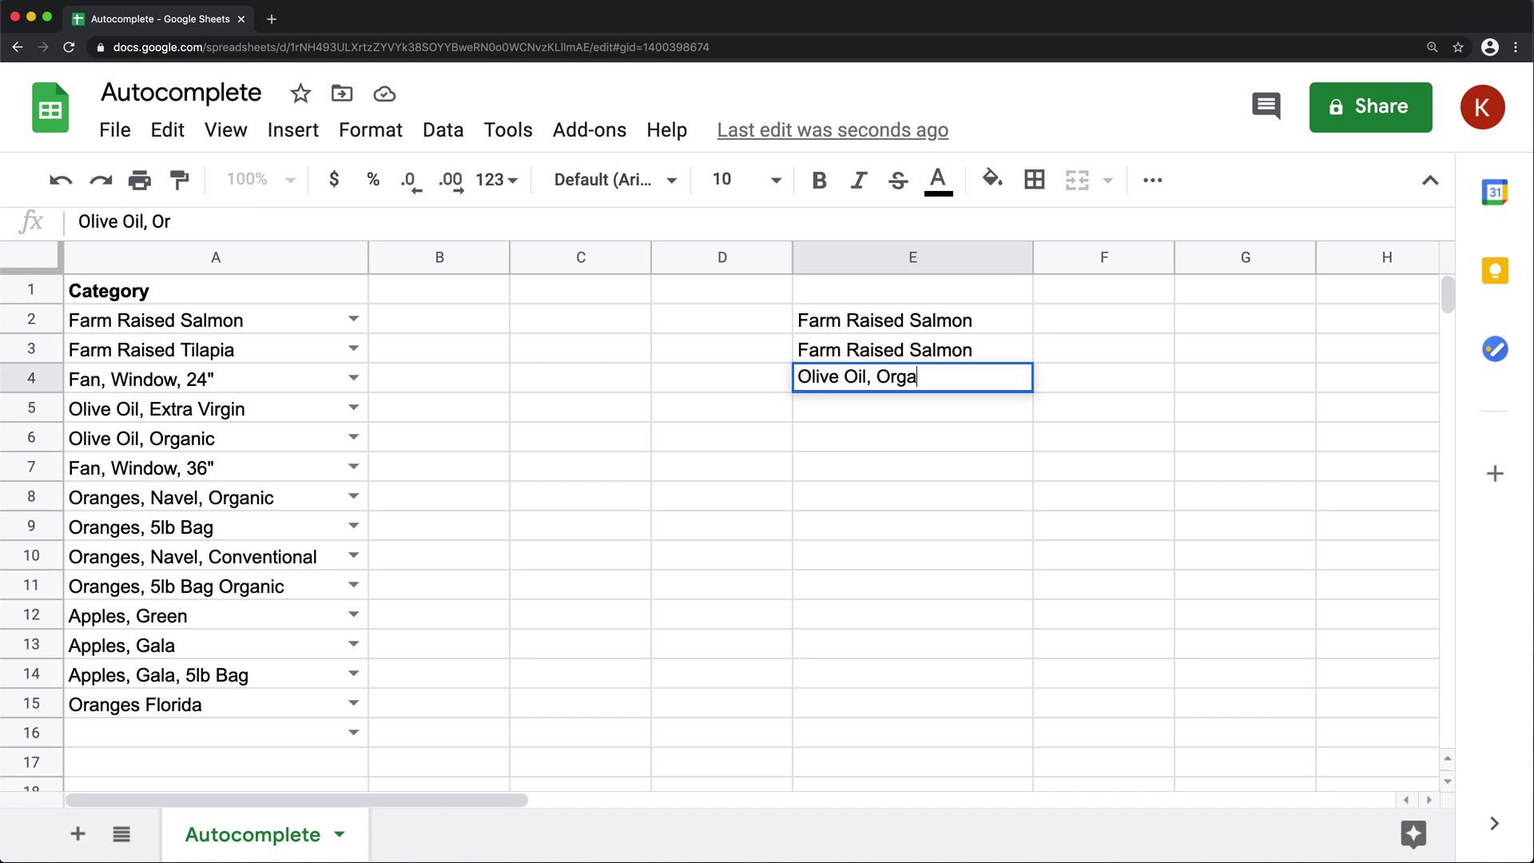
pyautogui.press('Return')
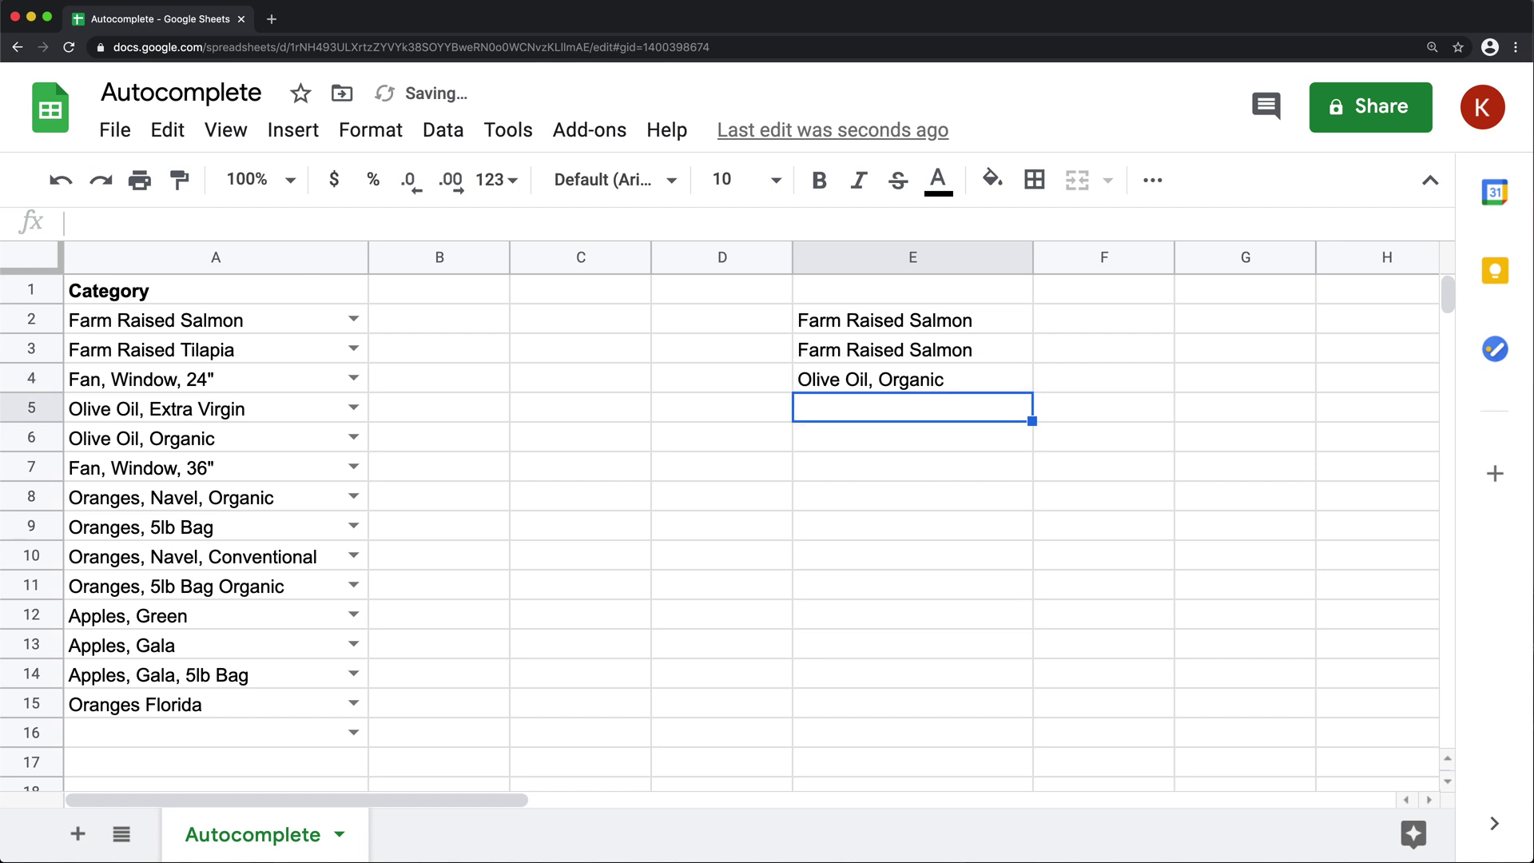
pyautogui.write('Farm Raised Salmon')
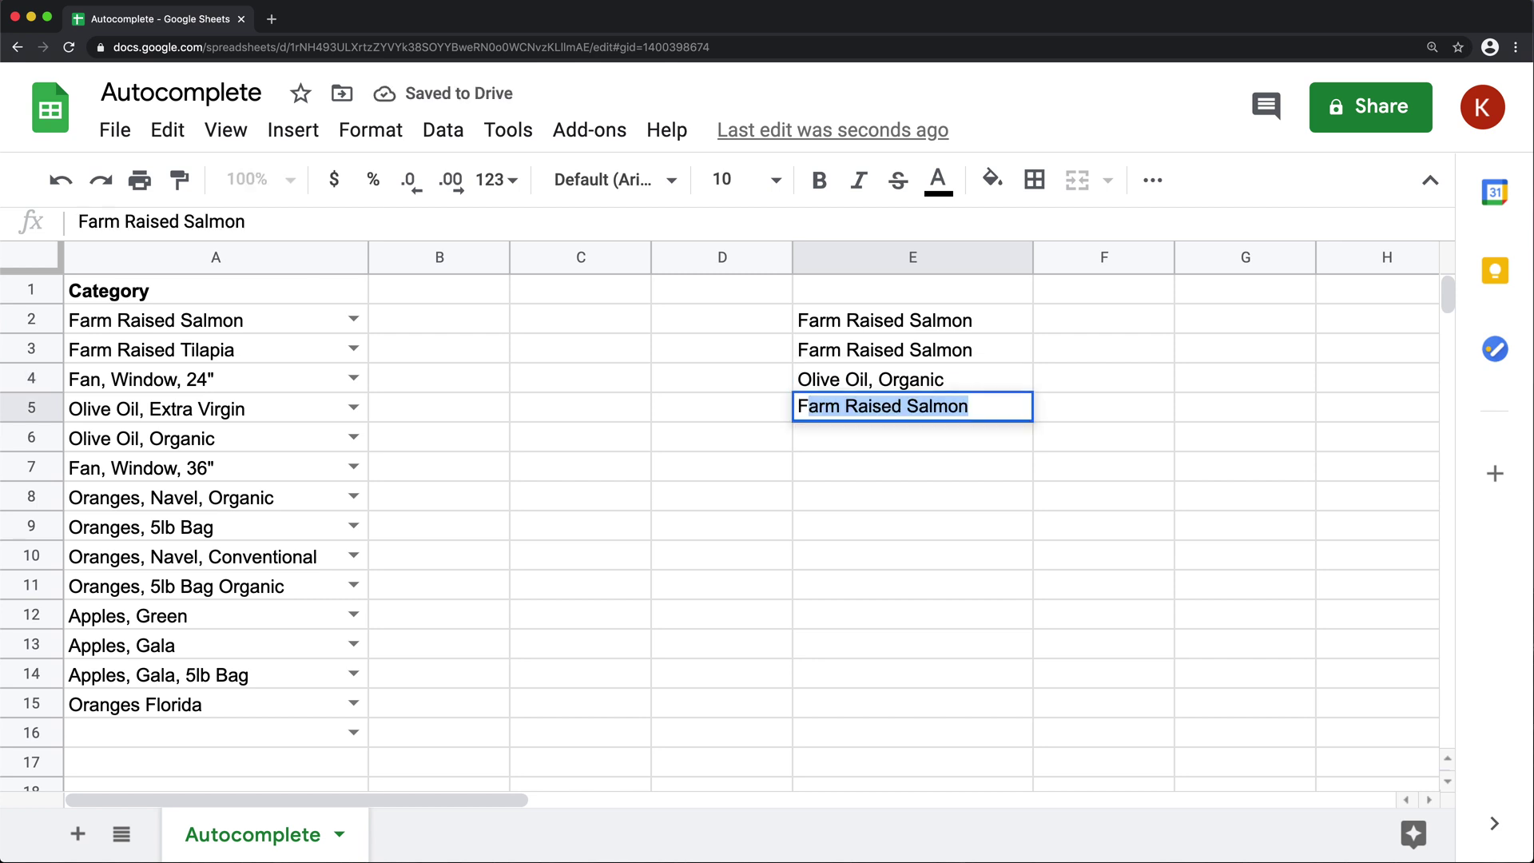
pyautogui.press('Return')
pyautogui.write('Olive Oil, Organic')
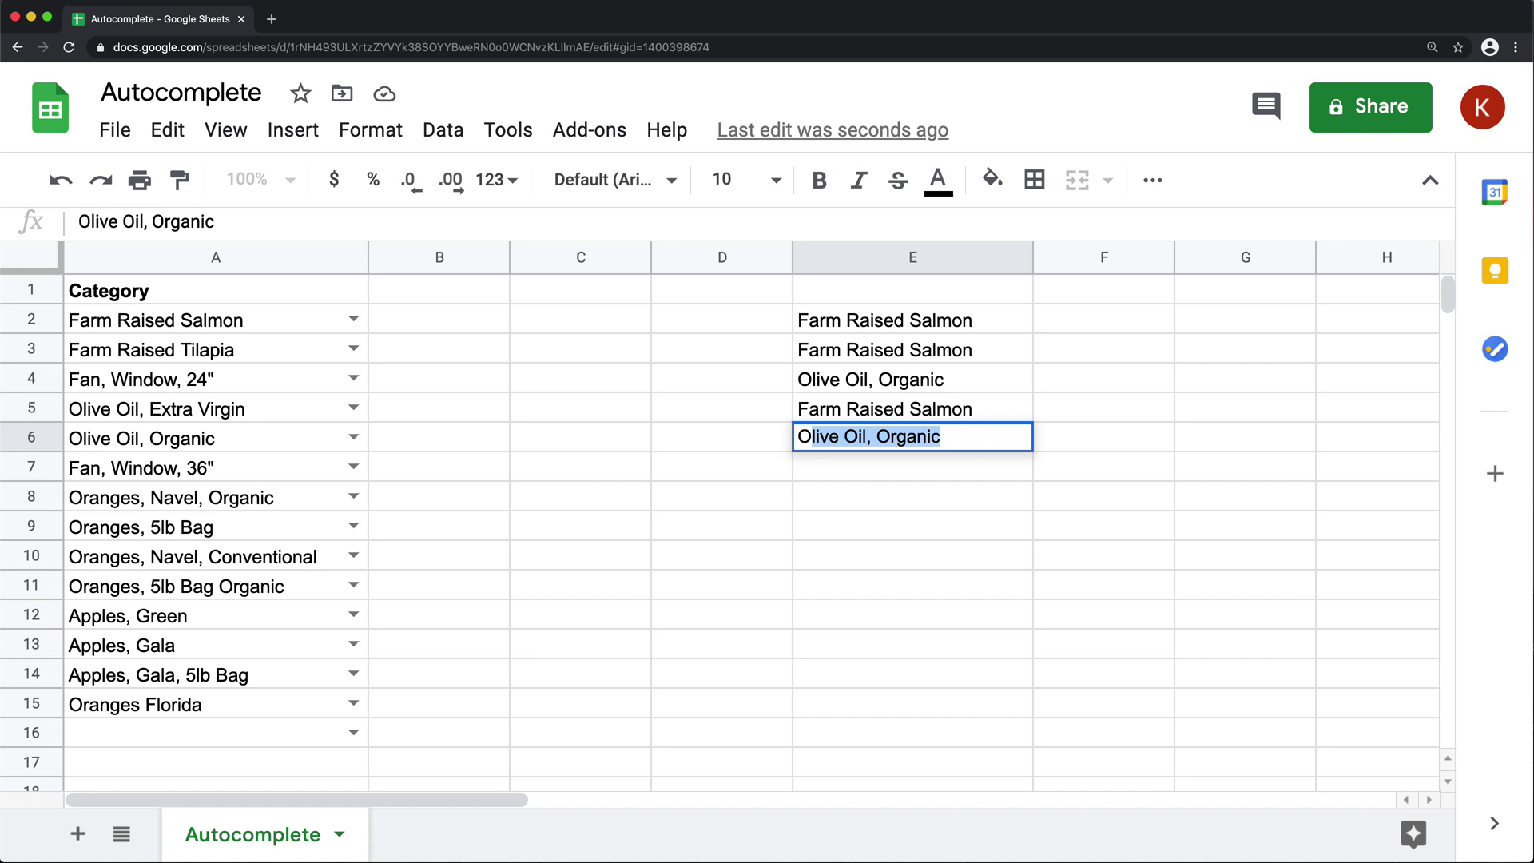
pyautogui.press('Return')
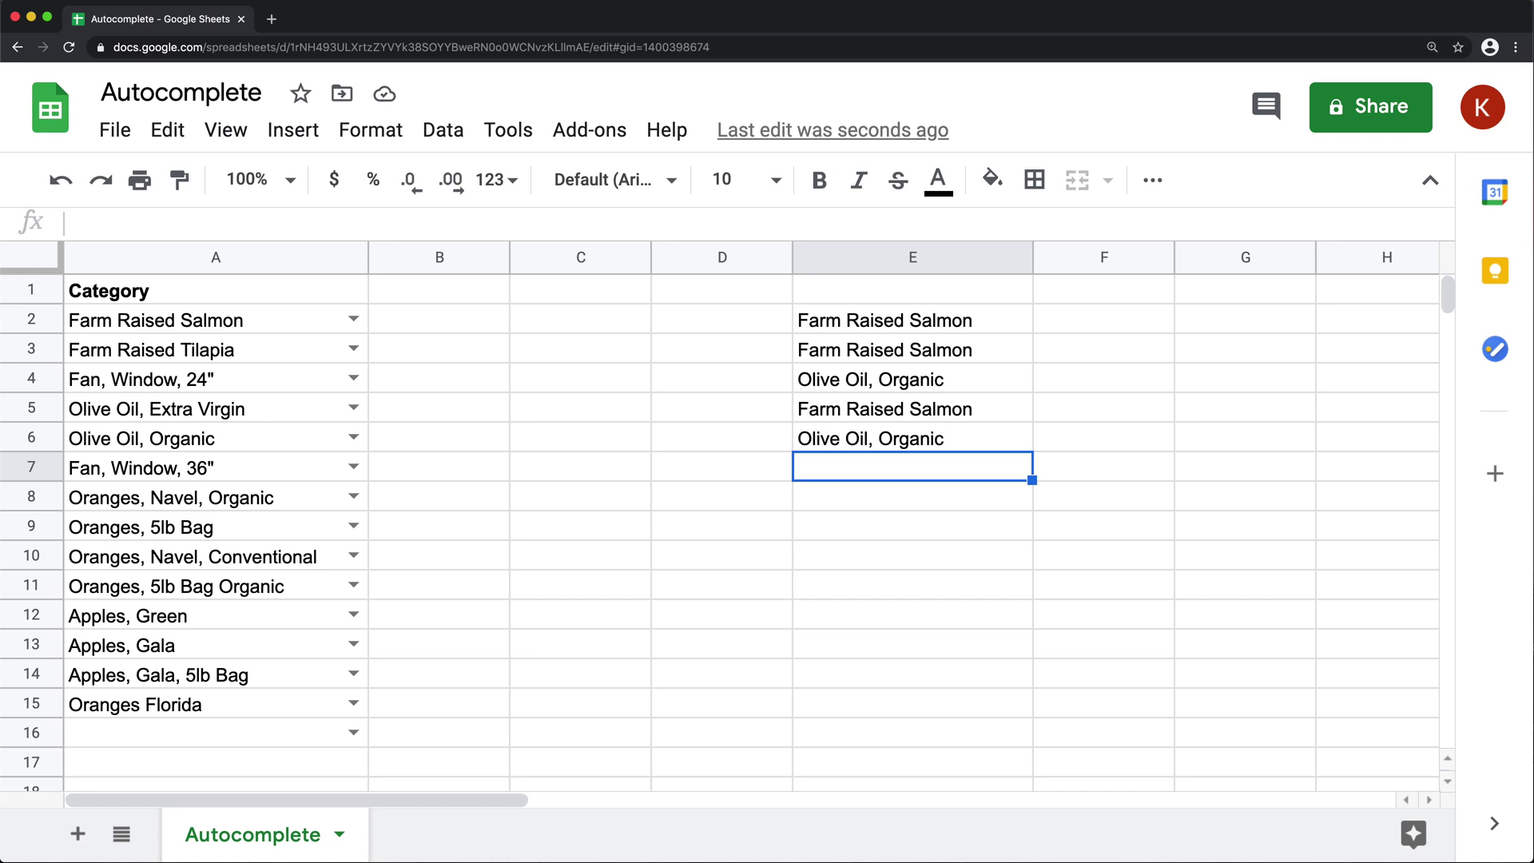
pyautogui.write('Olive Oil, Extra Vrigin')
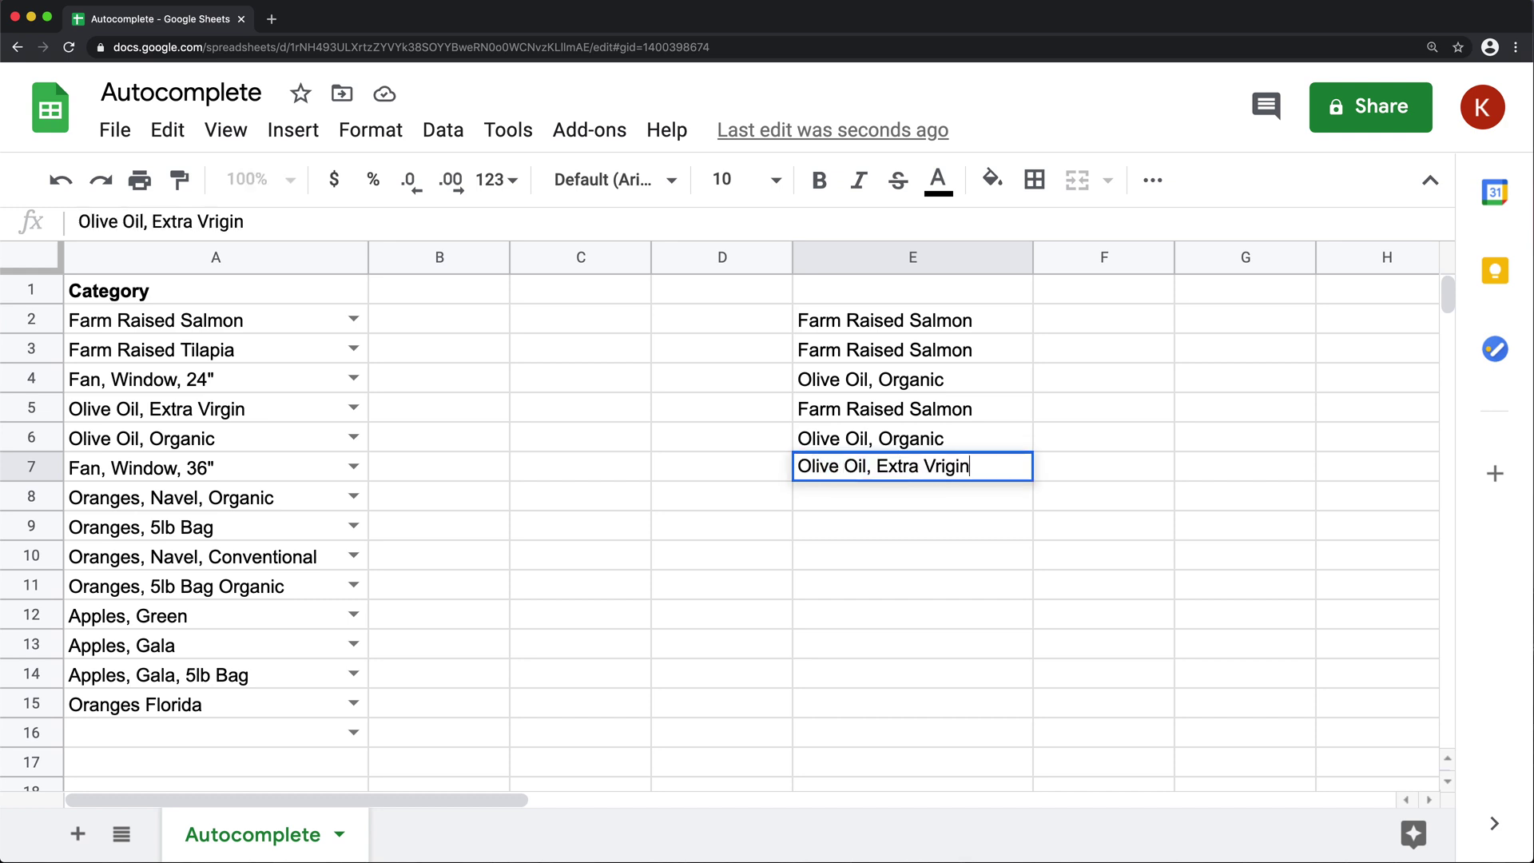
pyautogui.press('Return')
# Review E6 and E7, then autocomplete 'Olive Oil, Organic' into E8
pyautogui.click(913, 438)
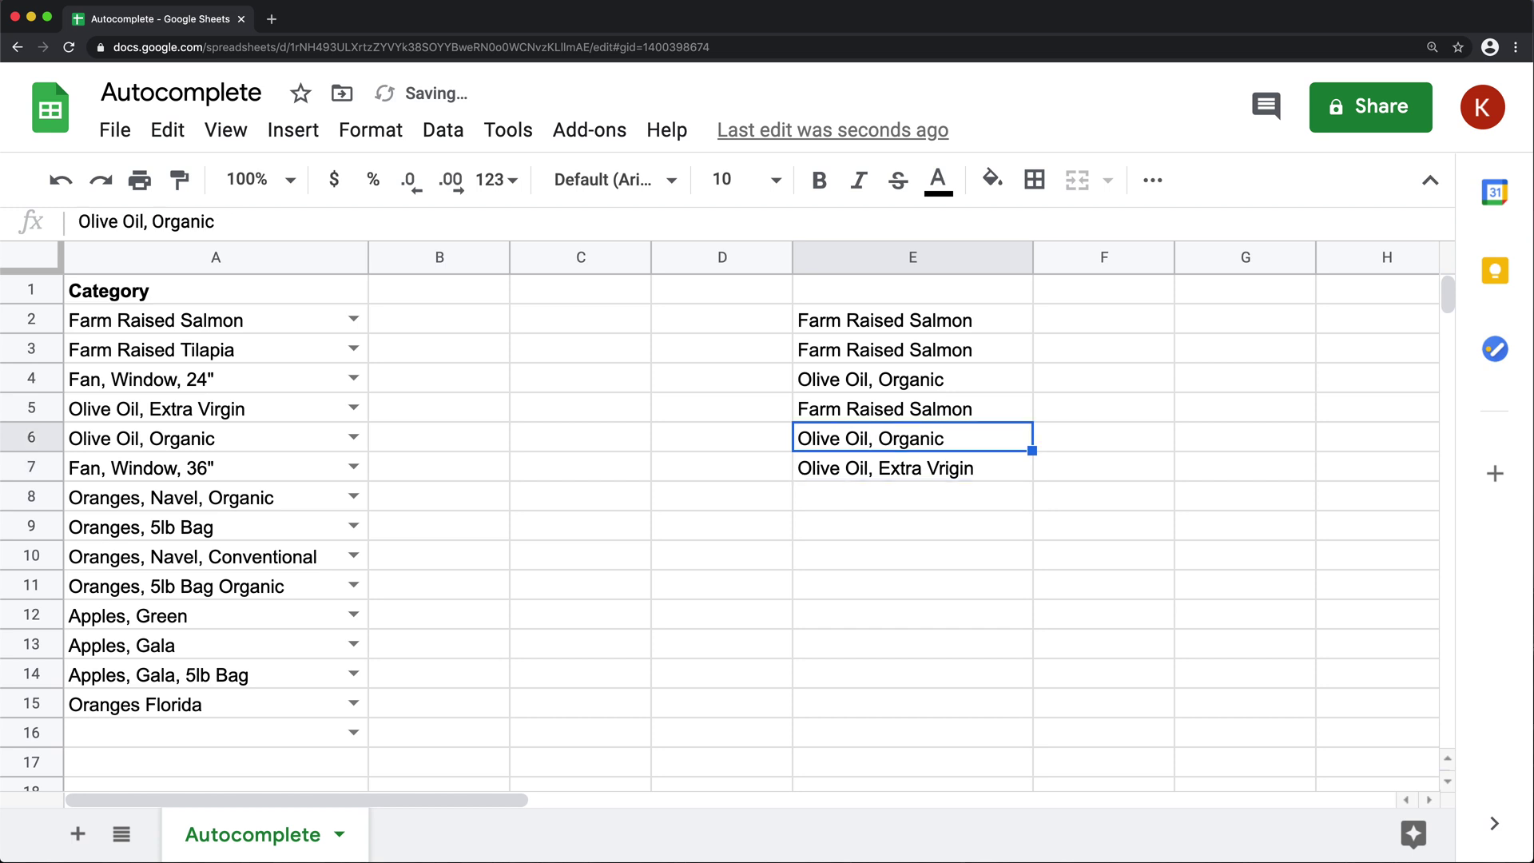
pyautogui.click(912, 467)
pyautogui.click(913, 438)
pyautogui.click(913, 468)
pyautogui.click(912, 495)
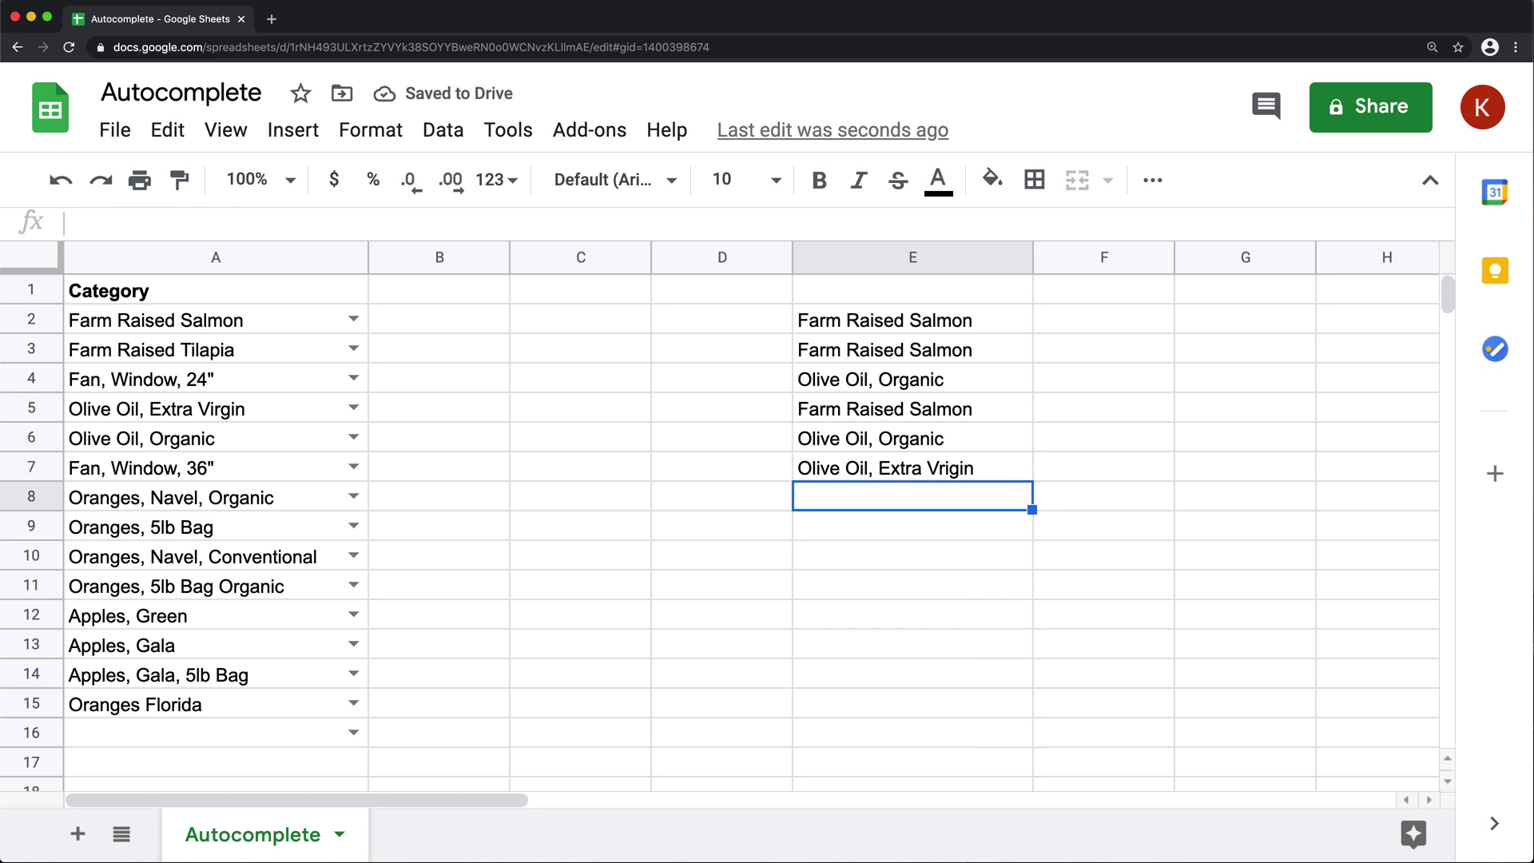
pyautogui.write('O')
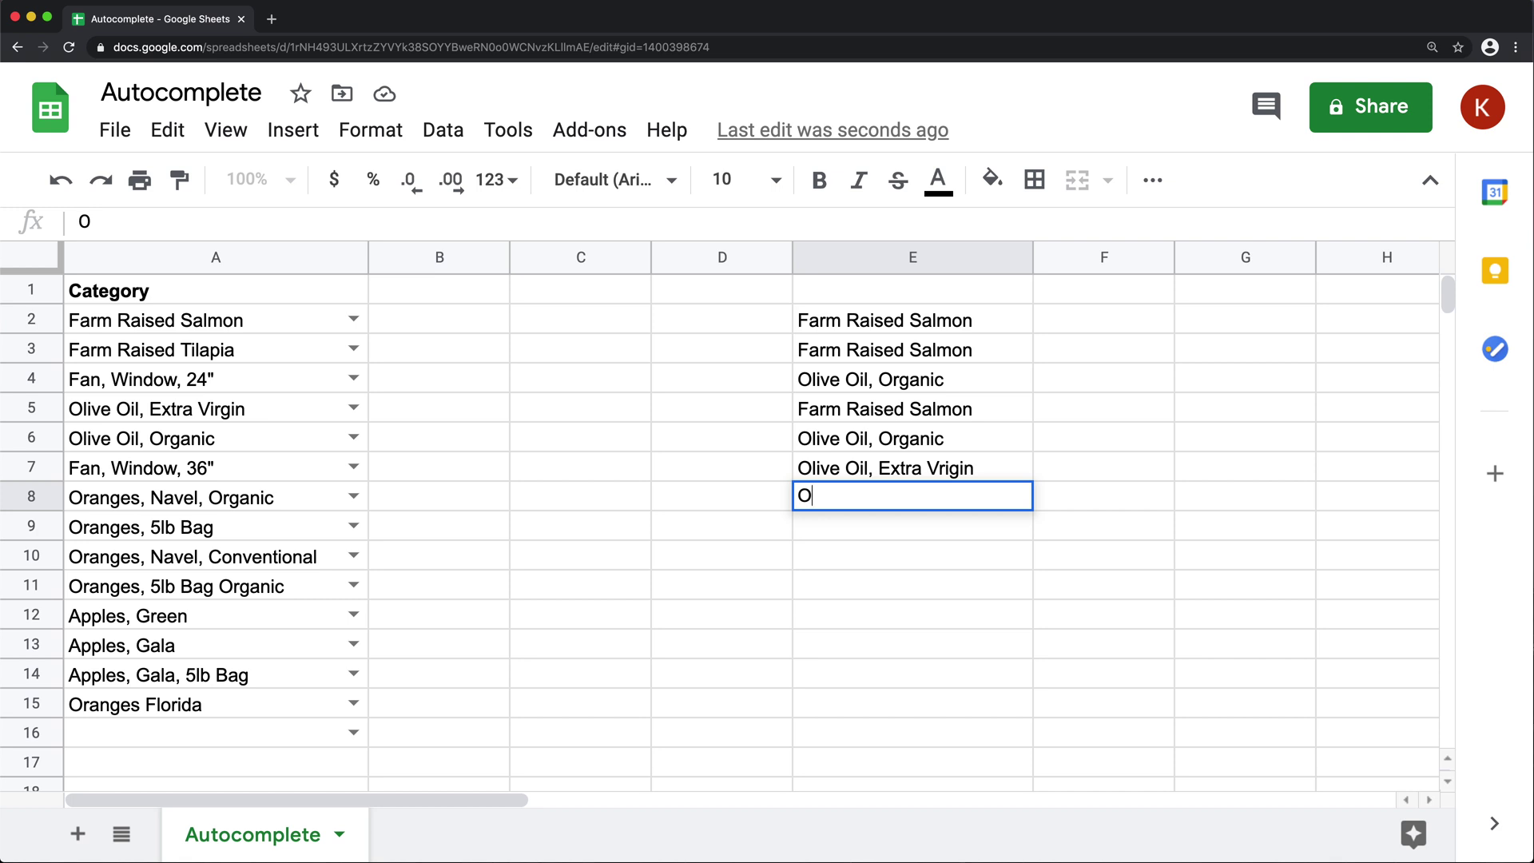
pyautogui.write('live Oil, E')
pyautogui.press('BackSpace')
pyautogui.press('BackSpace')
pyautogui.press('BackSpace')
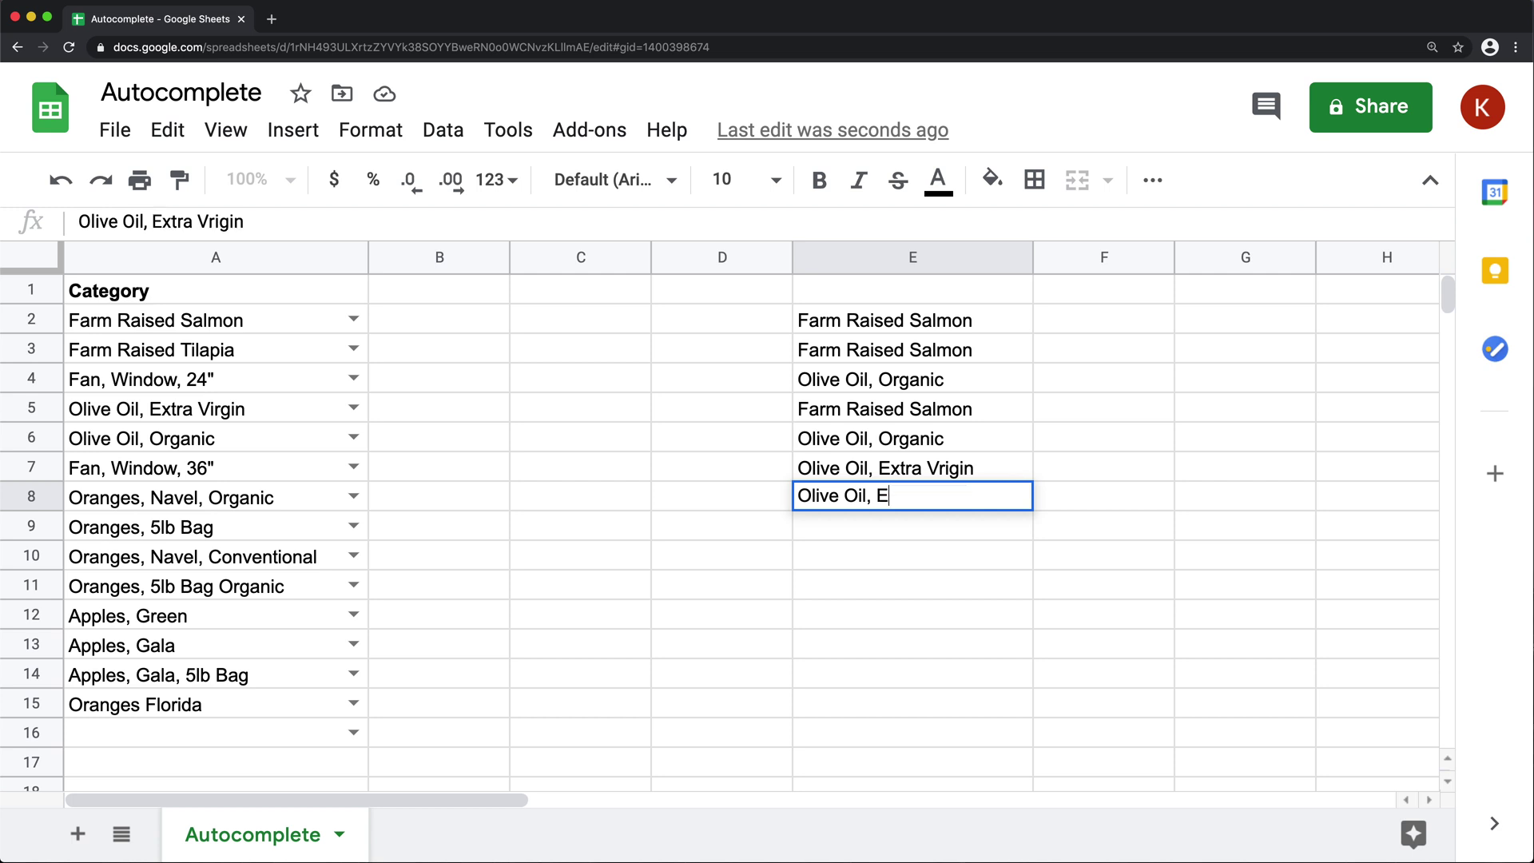
pyautogui.write('Organic')
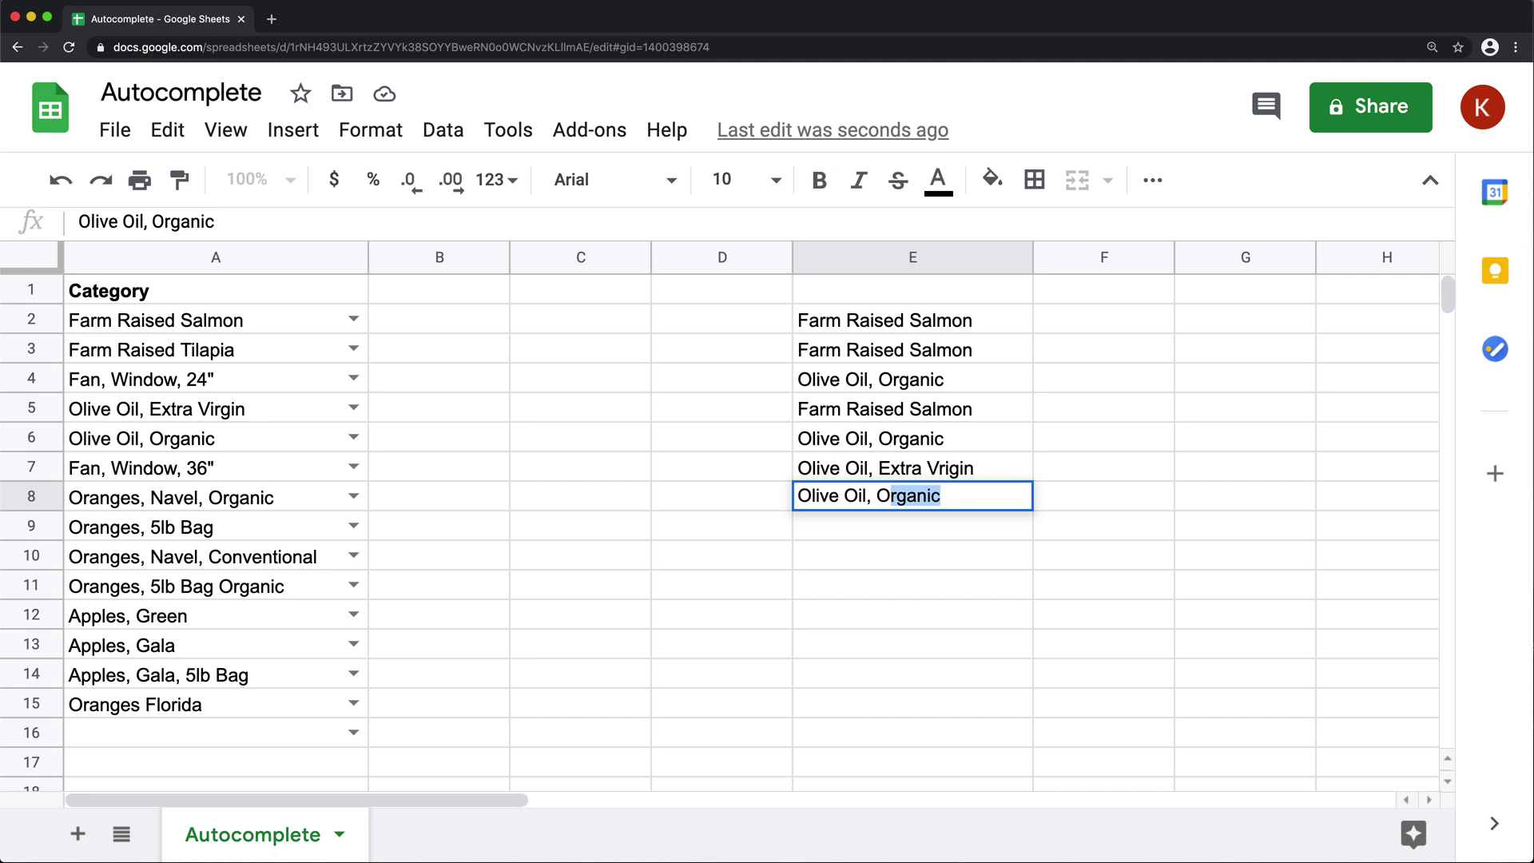
pyautogui.press('Return')
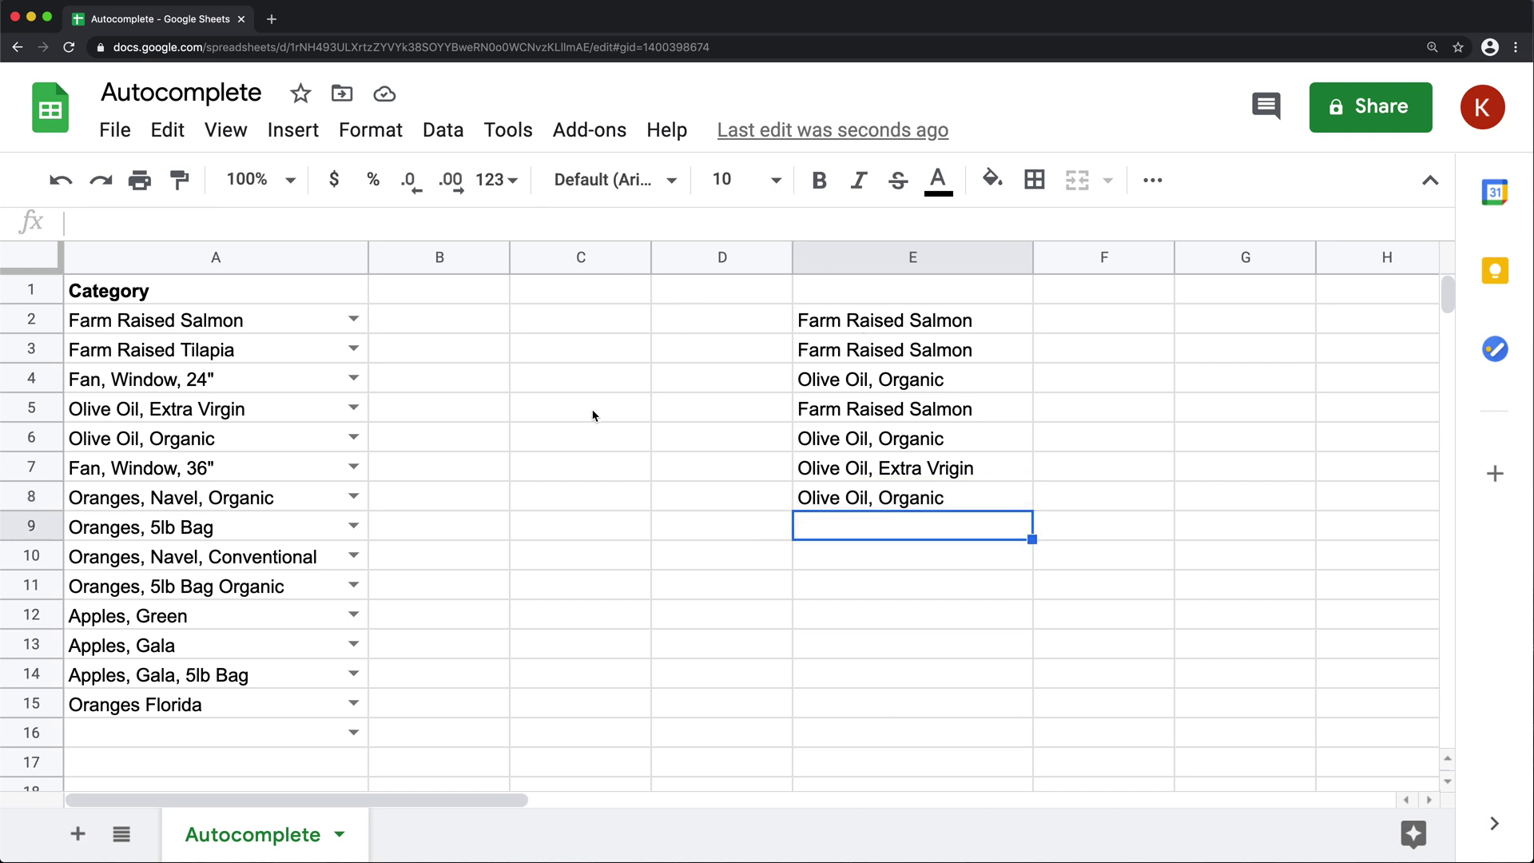
# Look at the Data validation panel without changes, then clear the old entries in E2:E8
pyautogui.click(438, 135)
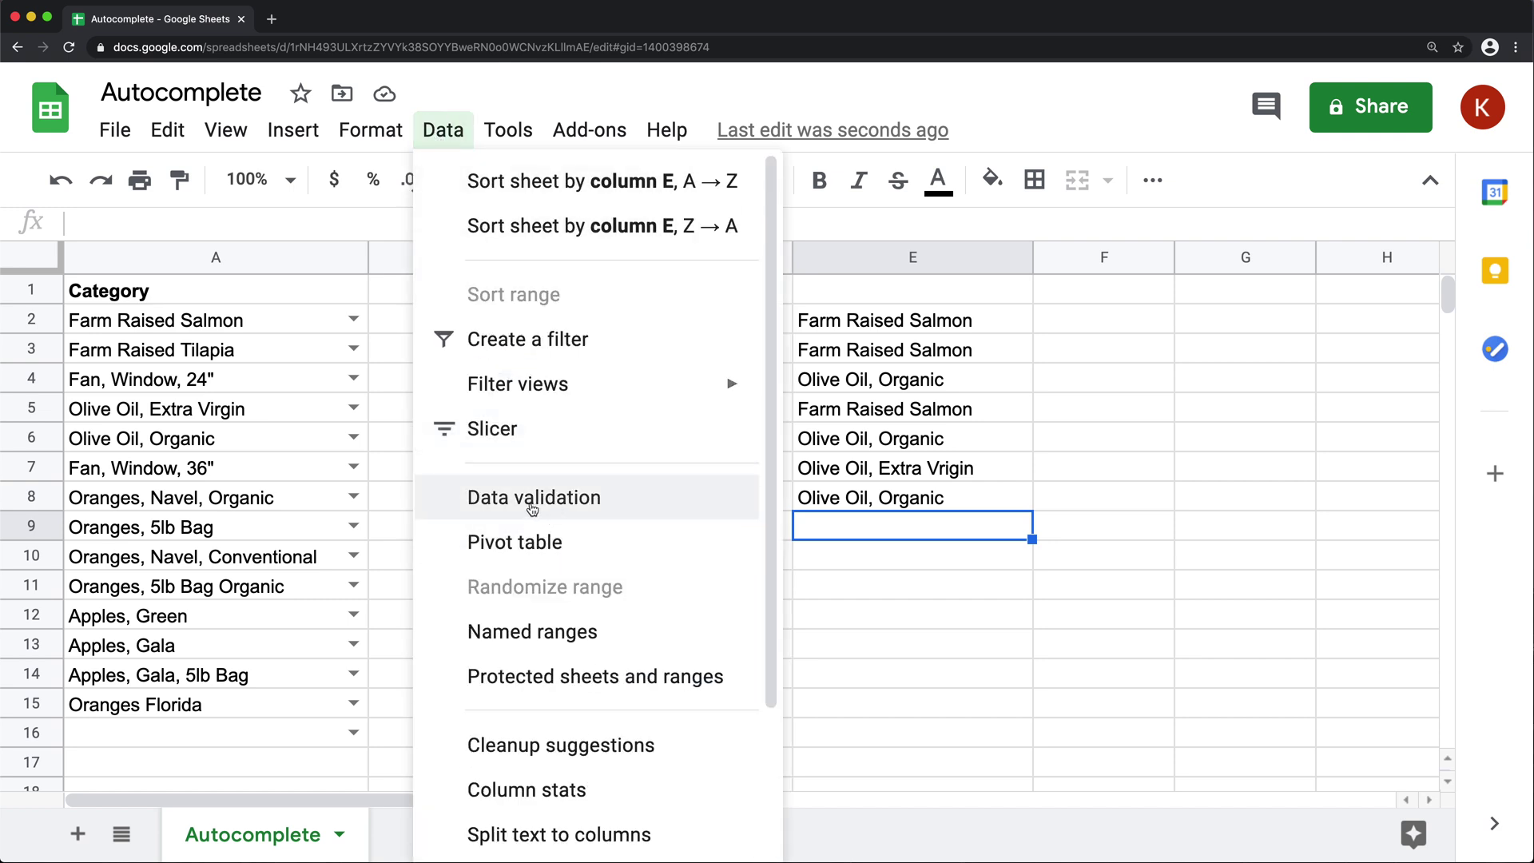
pyautogui.click(557, 510)
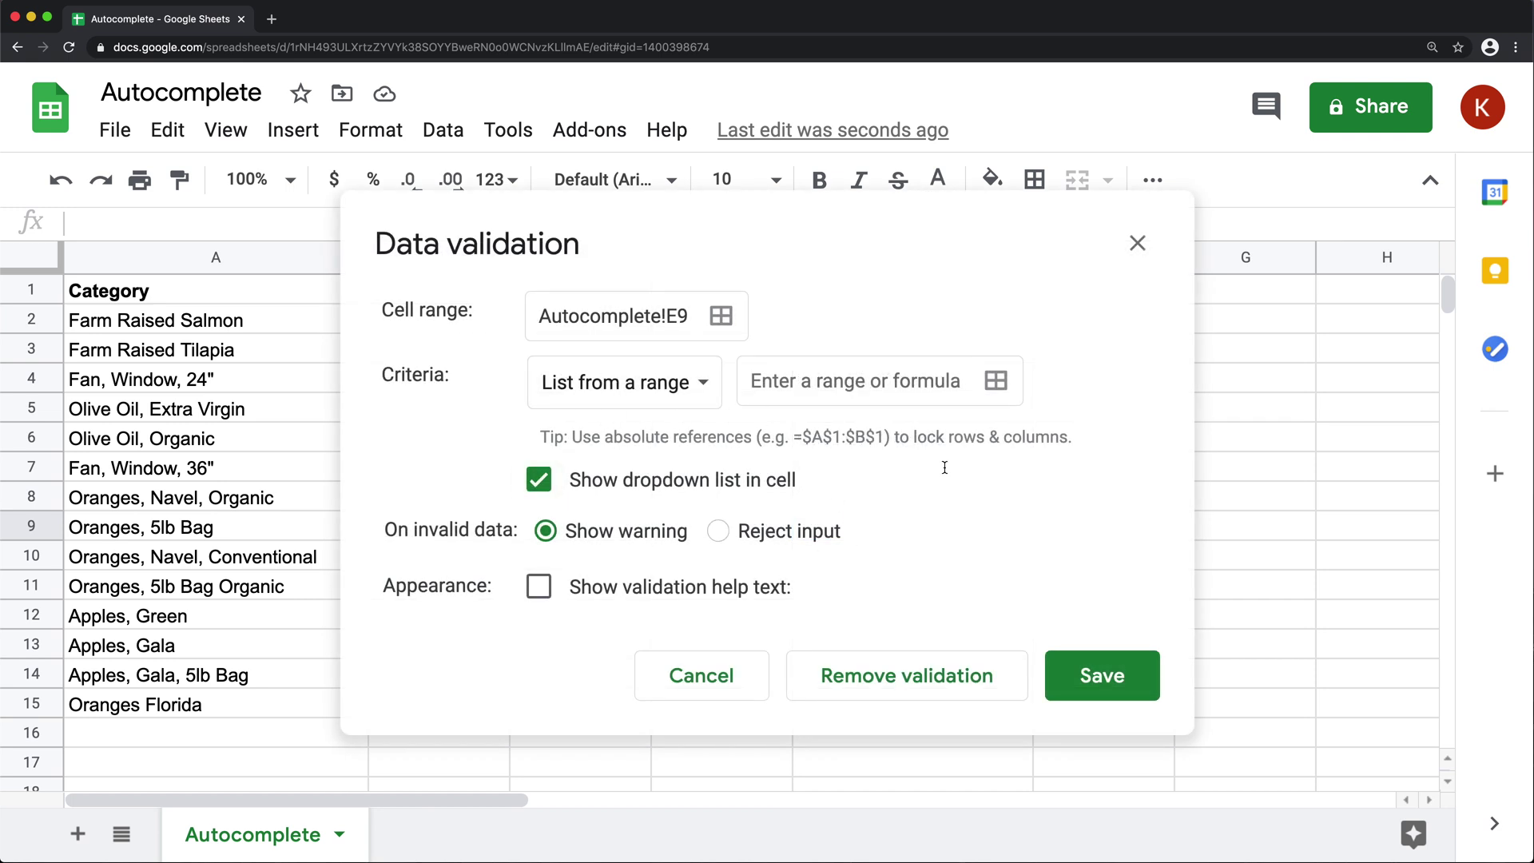
pyautogui.click(723, 688)
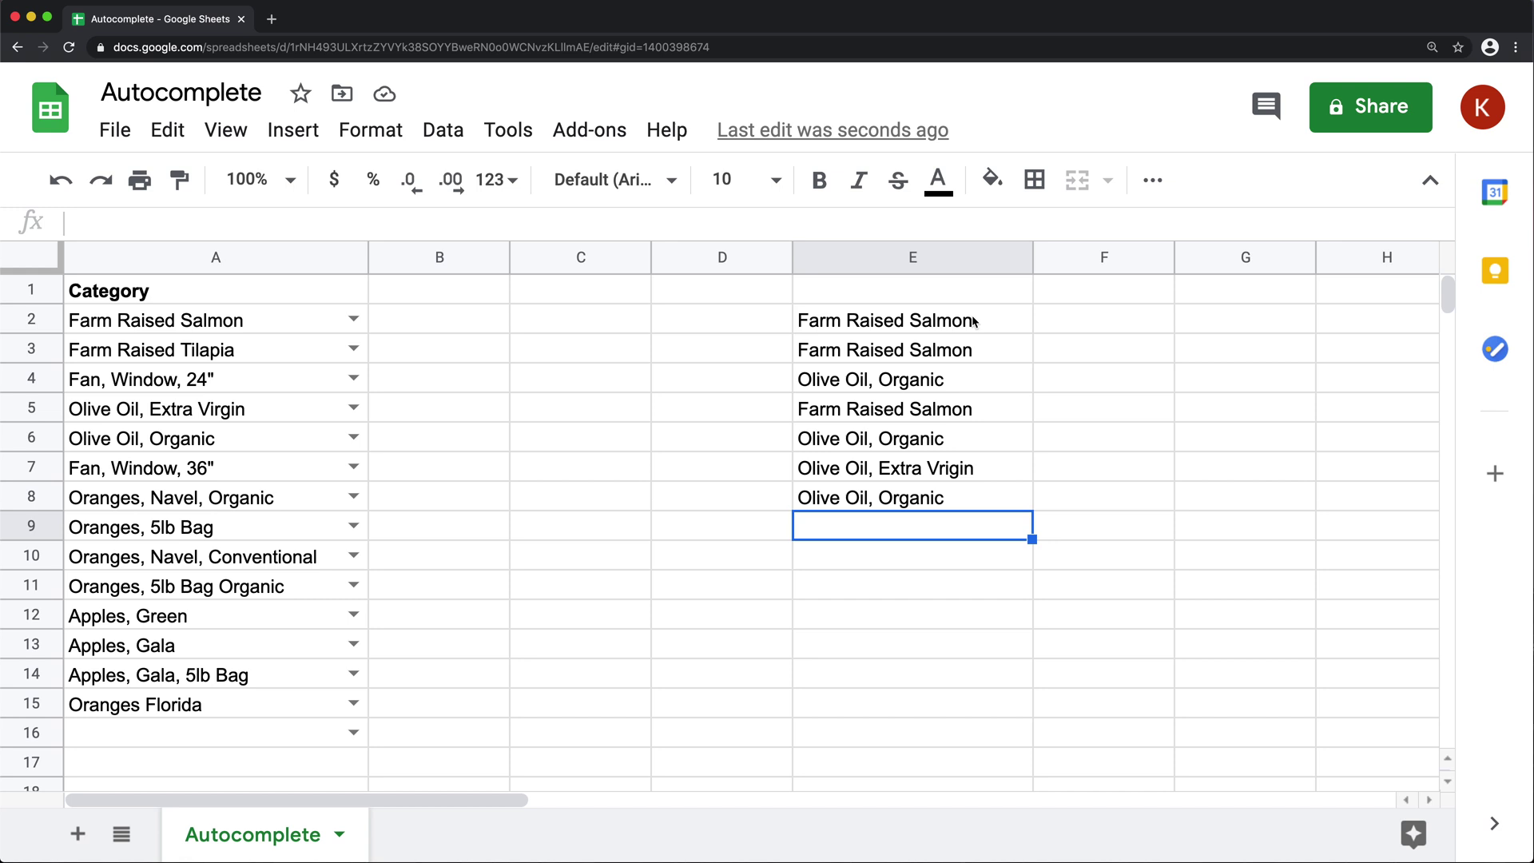
pyautogui.moveTo(970, 320); pyautogui.dragTo(965, 506)
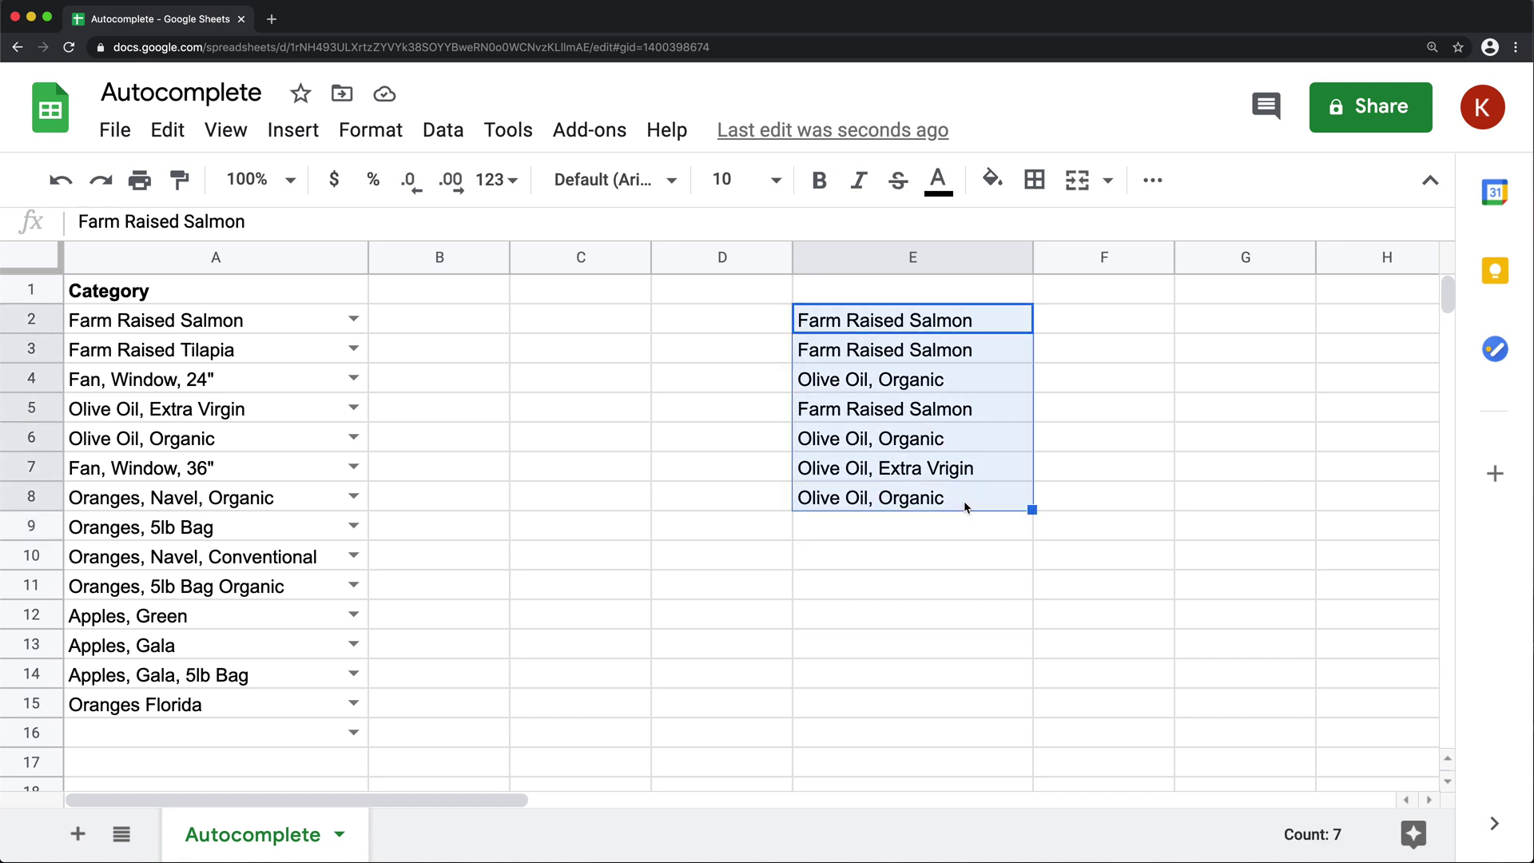
pyautogui.press('Delete')
pyautogui.click(876, 332)
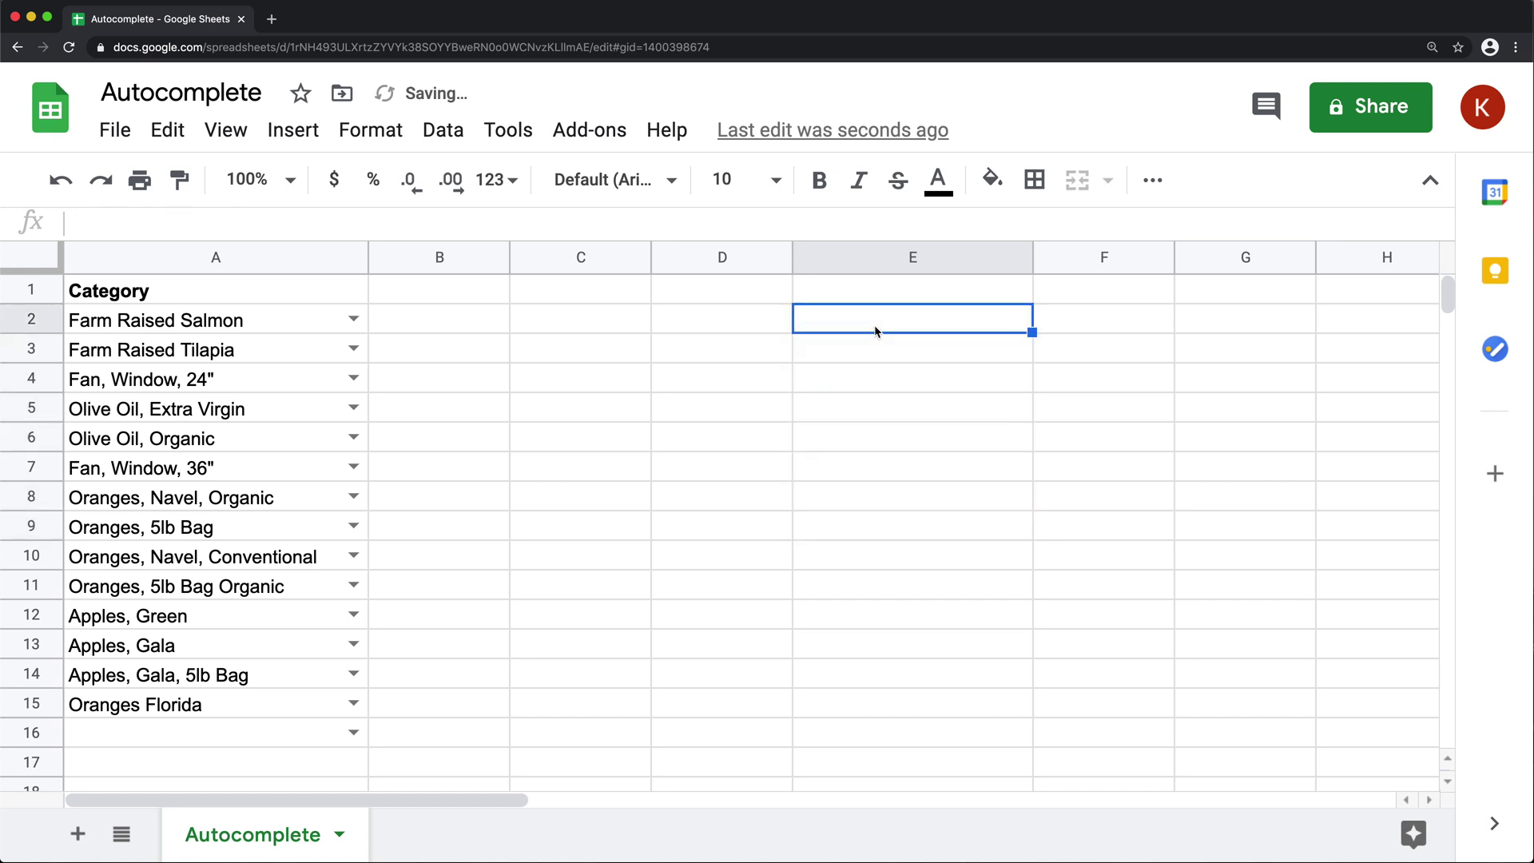
# Apply a list-from-range dropdown to E2:E14 sourced from A2:A15 and save it
pyautogui.moveTo(882, 326); pyautogui.dragTo(856, 674)
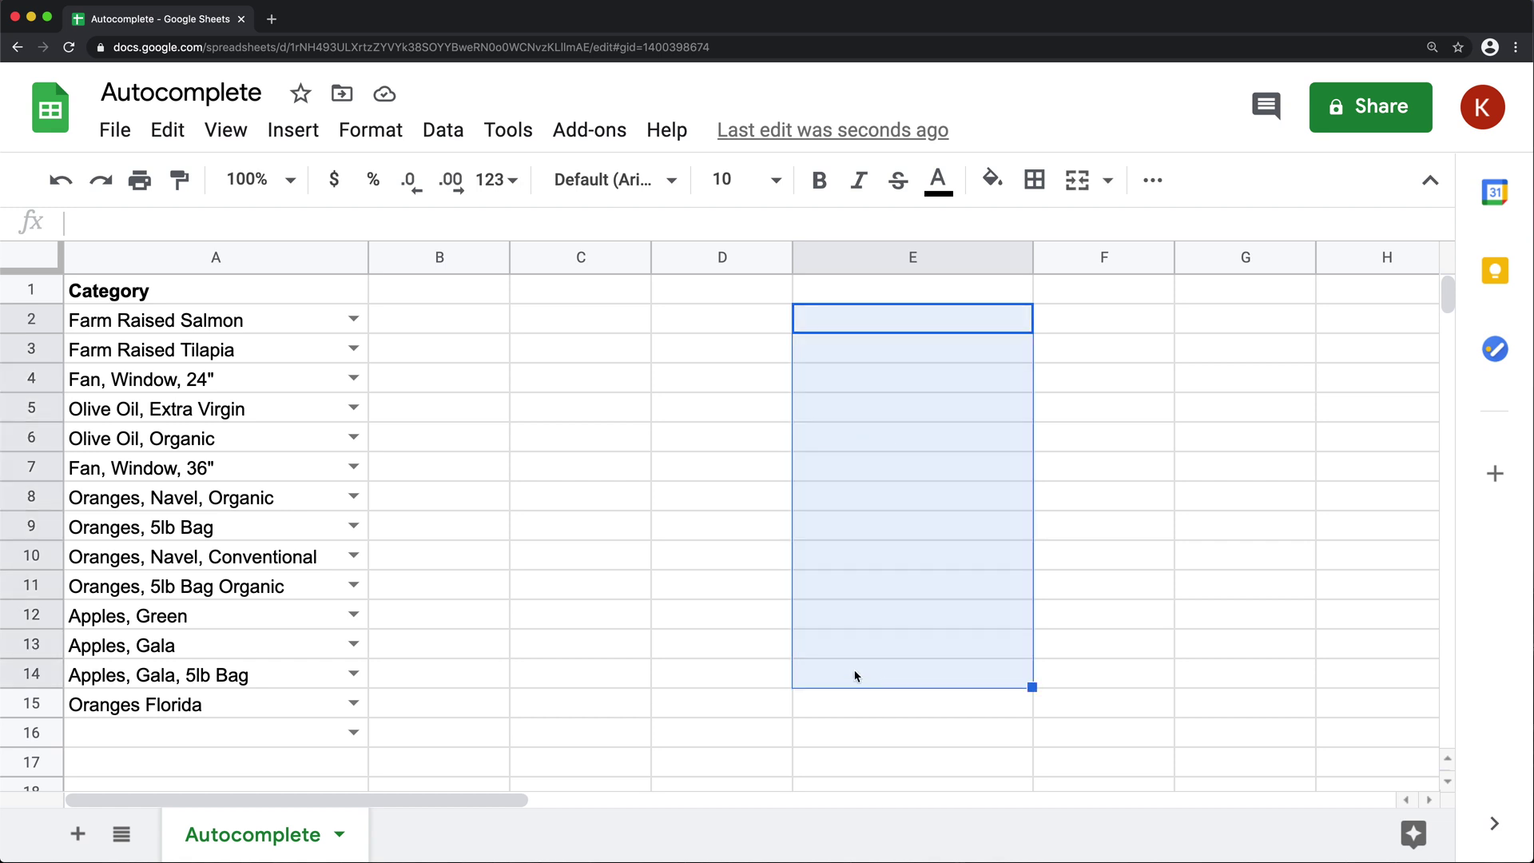
pyautogui.click(433, 137)
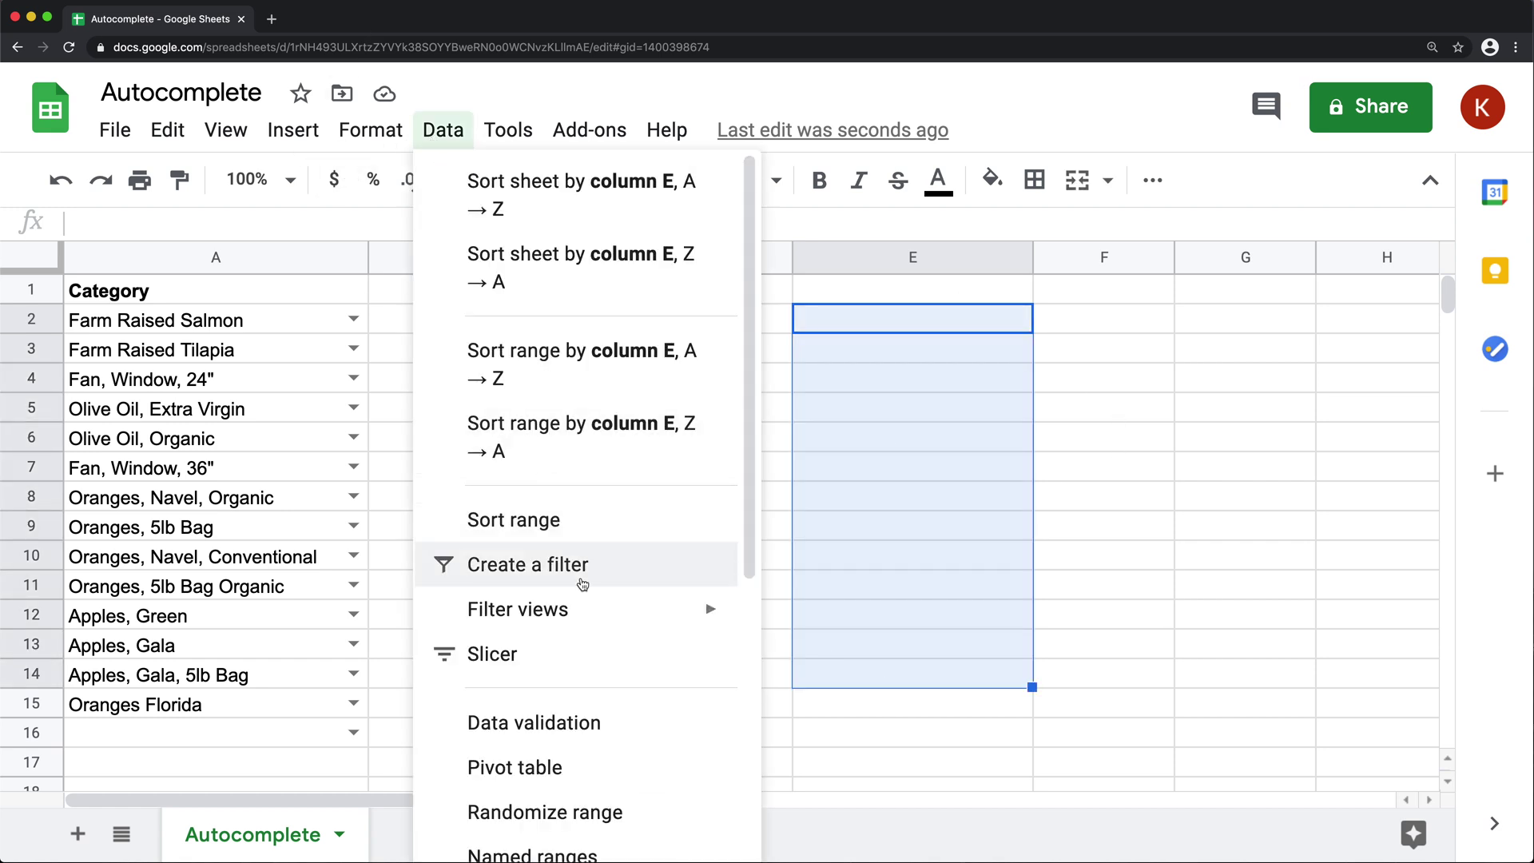
pyautogui.click(536, 628)
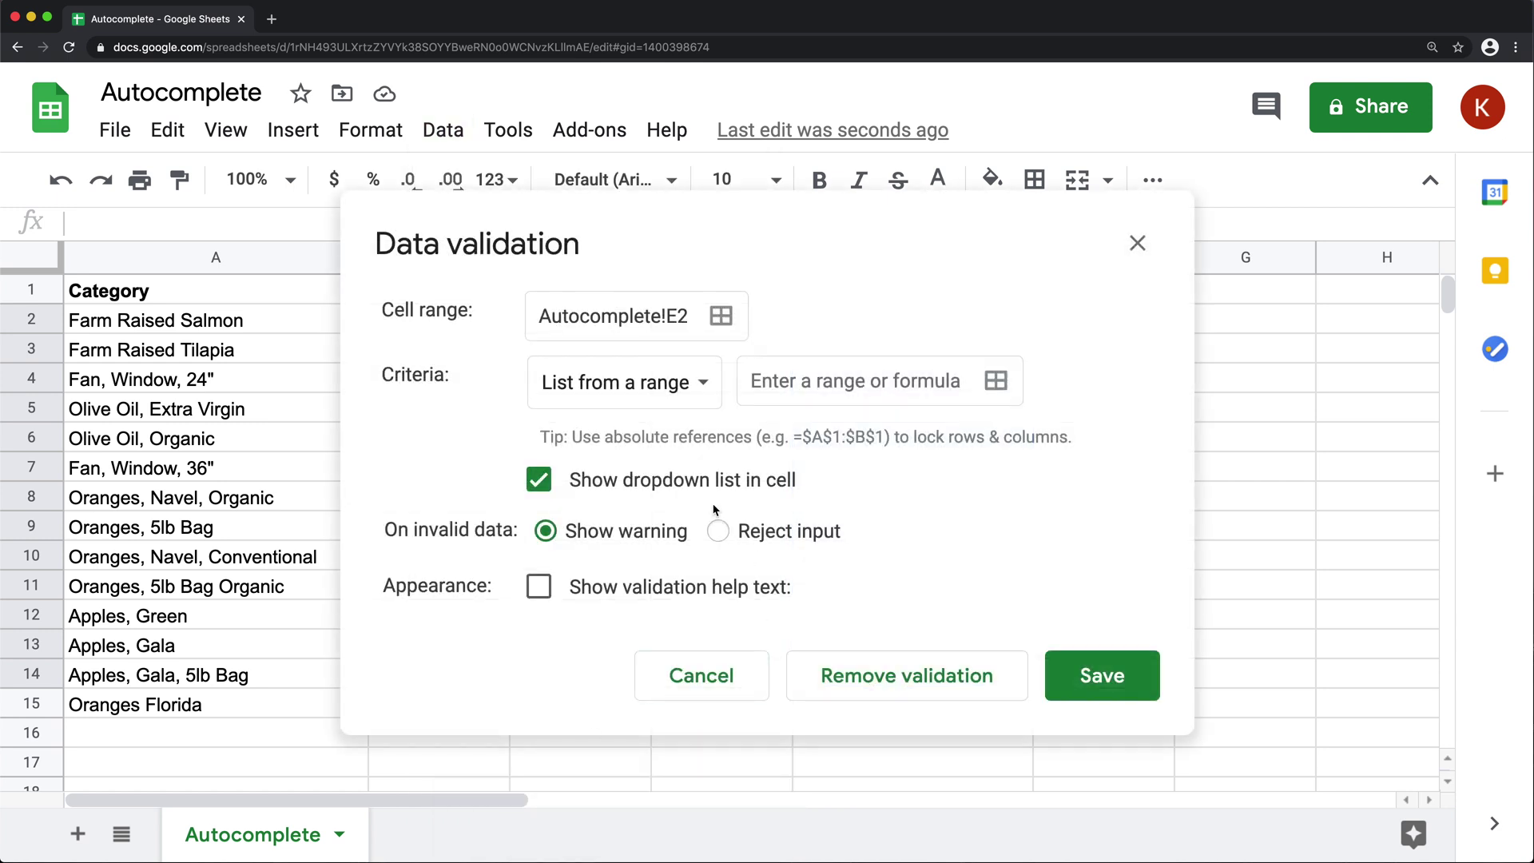
pyautogui.click(920, 383)
pyautogui.click(1005, 386)
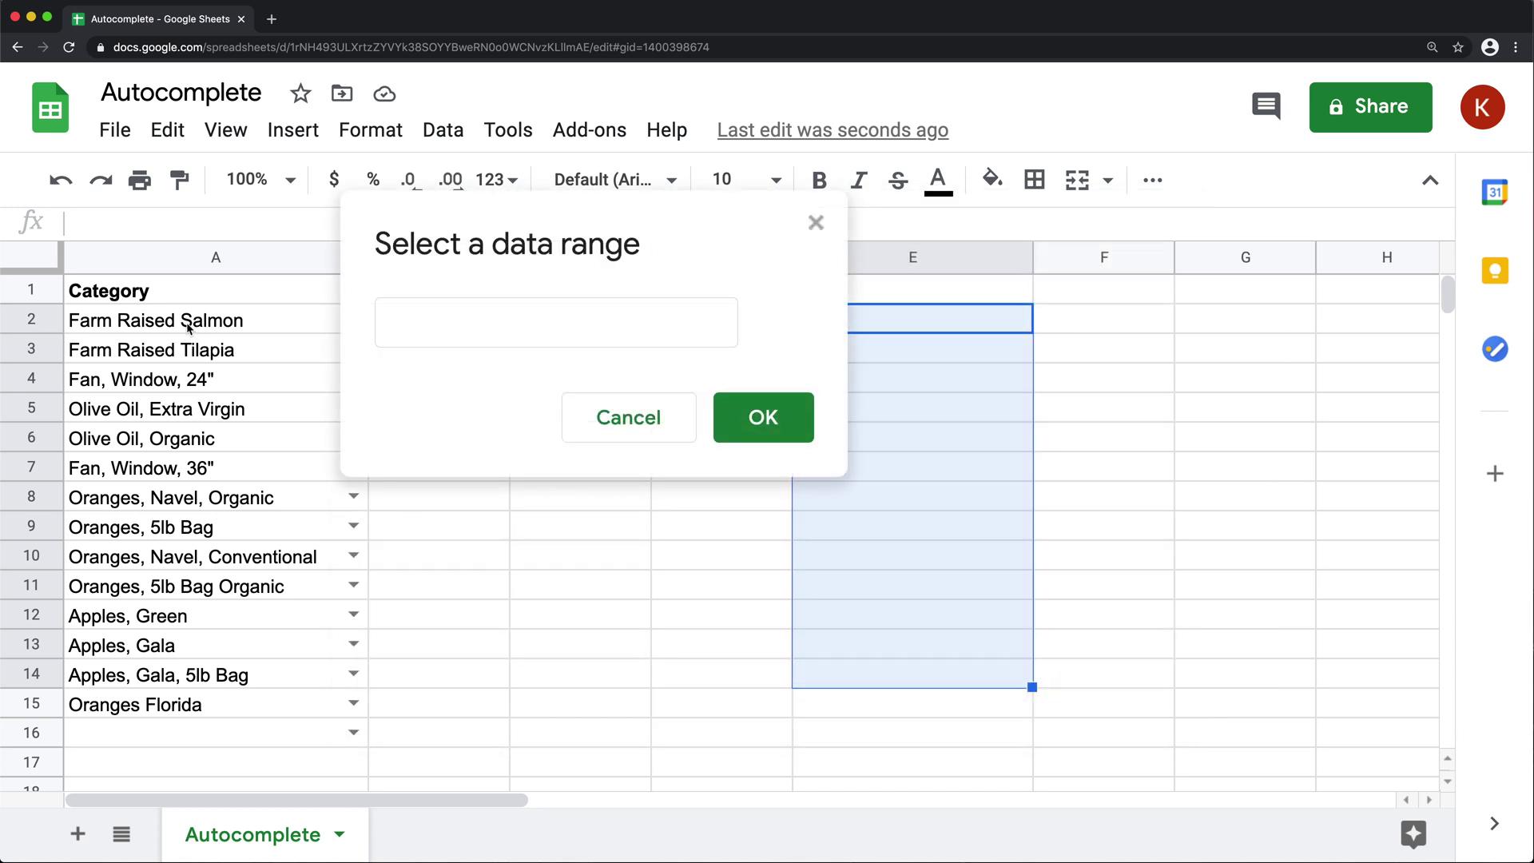
pyautogui.moveTo(160, 321); pyautogui.dragTo(154, 702)
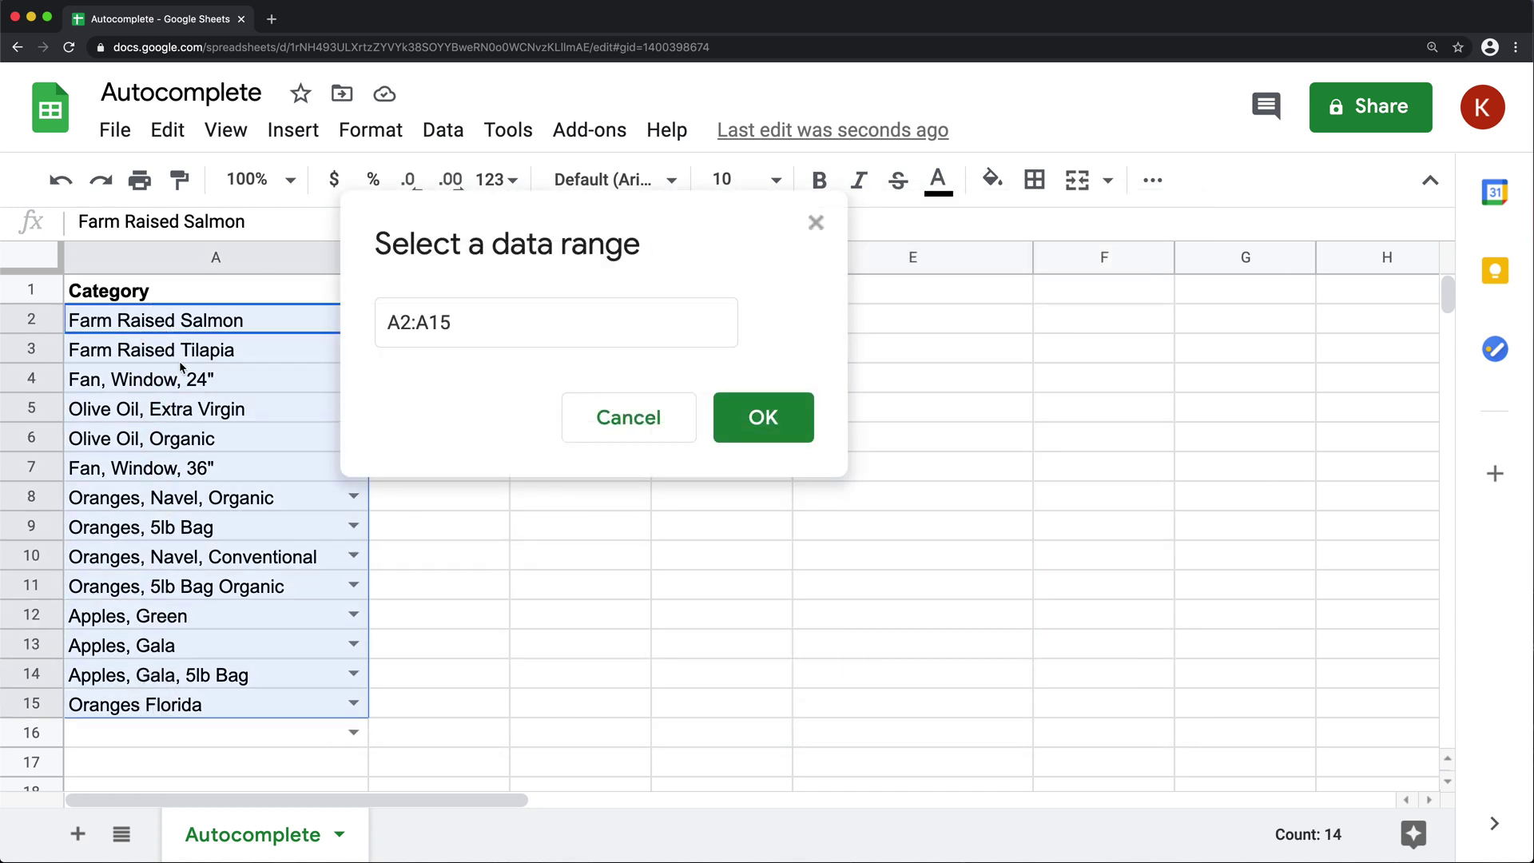
pyautogui.click(763, 426)
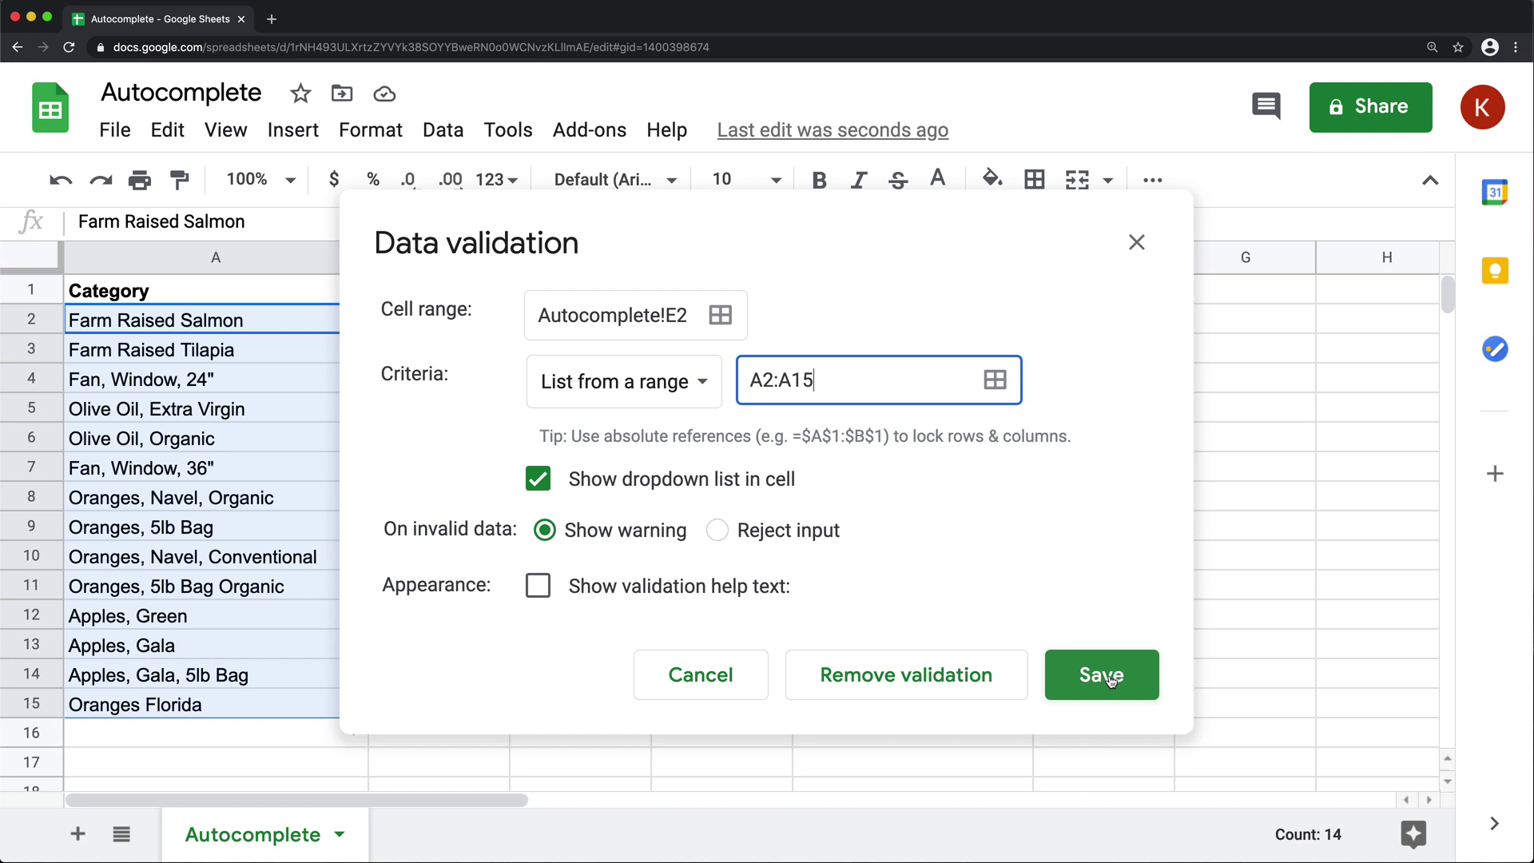
pyautogui.click(1109, 678)
pyautogui.click(923, 324)
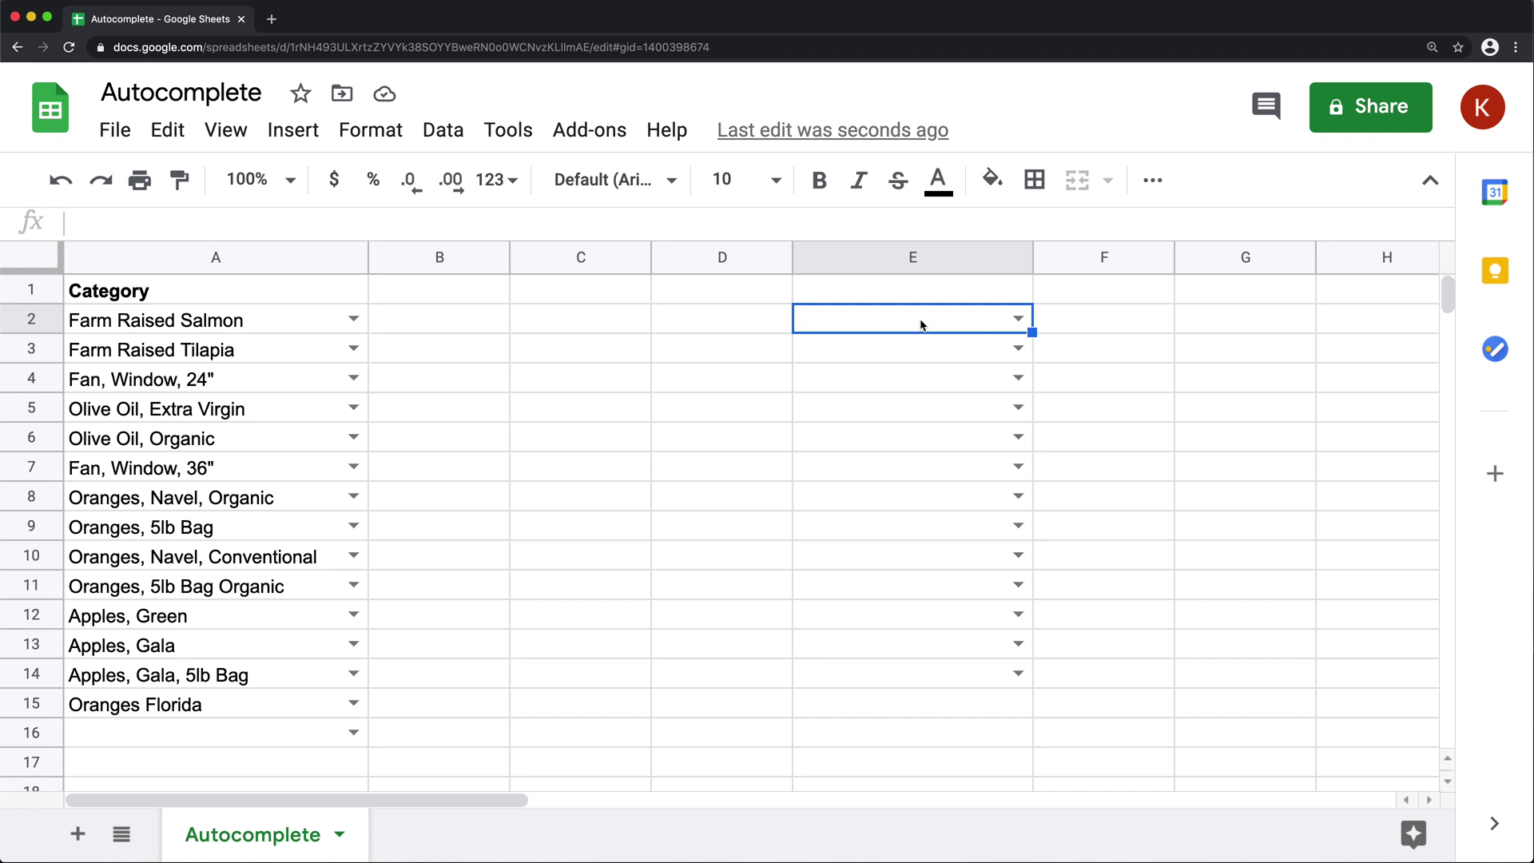
# Autocomplete 'Olive Oil, Extra Virgin' into E2 and 'Olive Oil, Organic' into E3
pyautogui.write('Ol')
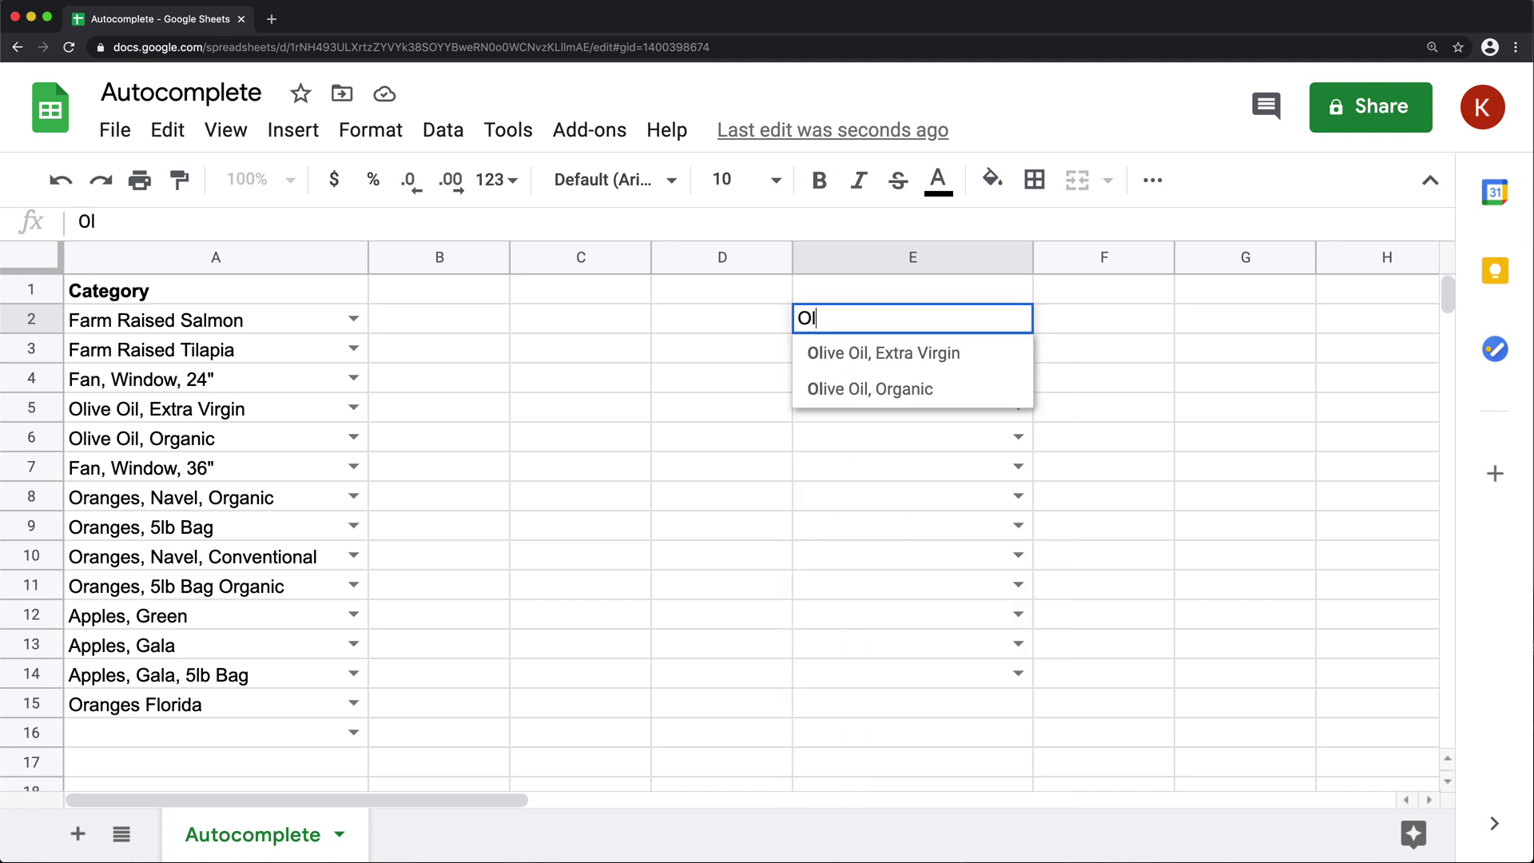
pyautogui.press('Down')
pyautogui.press('Down')
pyautogui.press('Up')
pyautogui.press('Down')
pyautogui.press('Up')
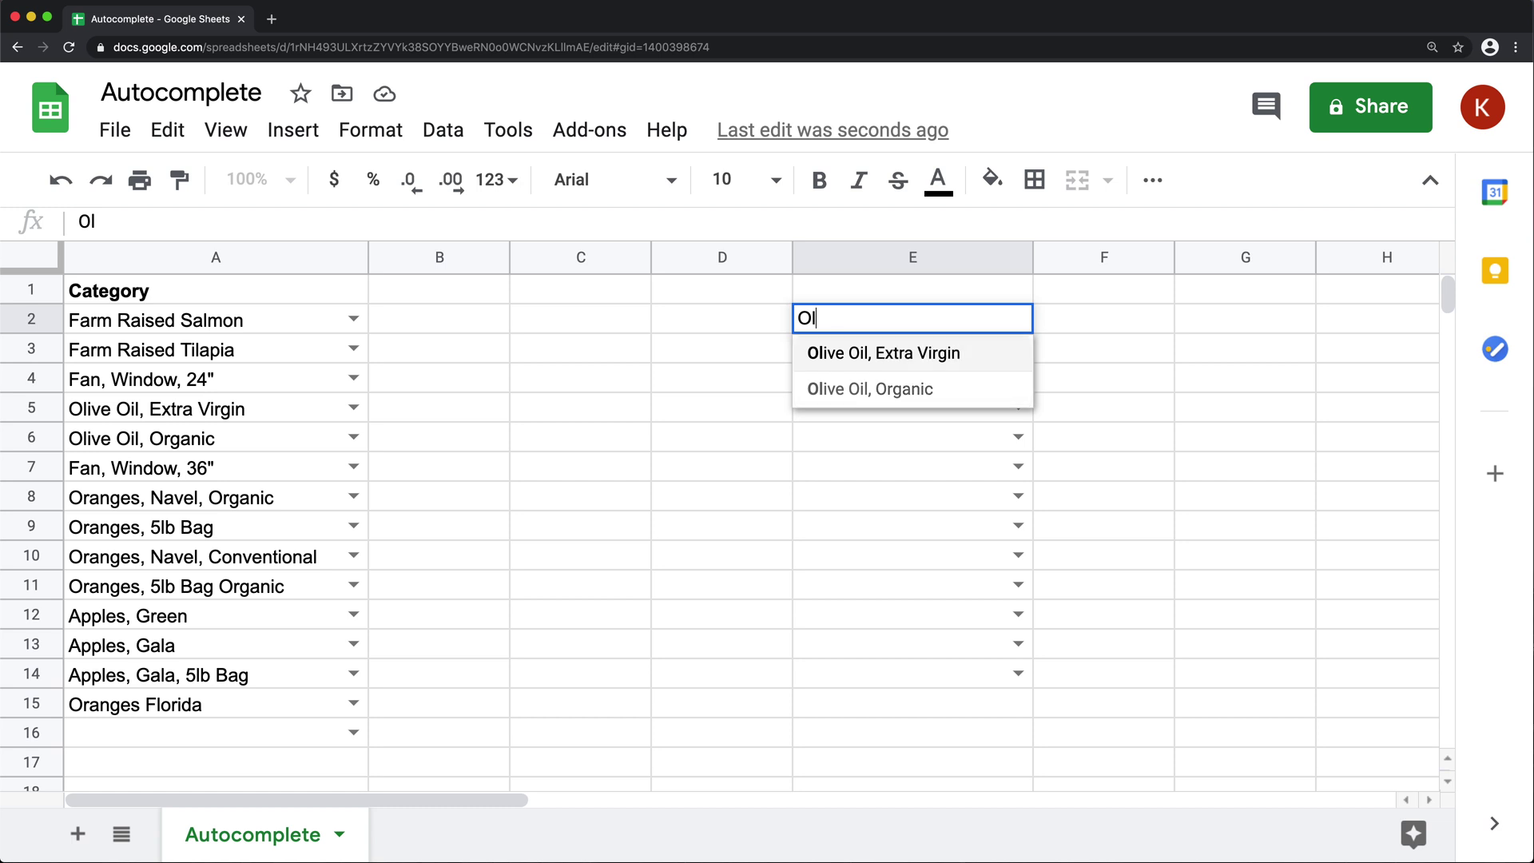
pyautogui.press('Return')
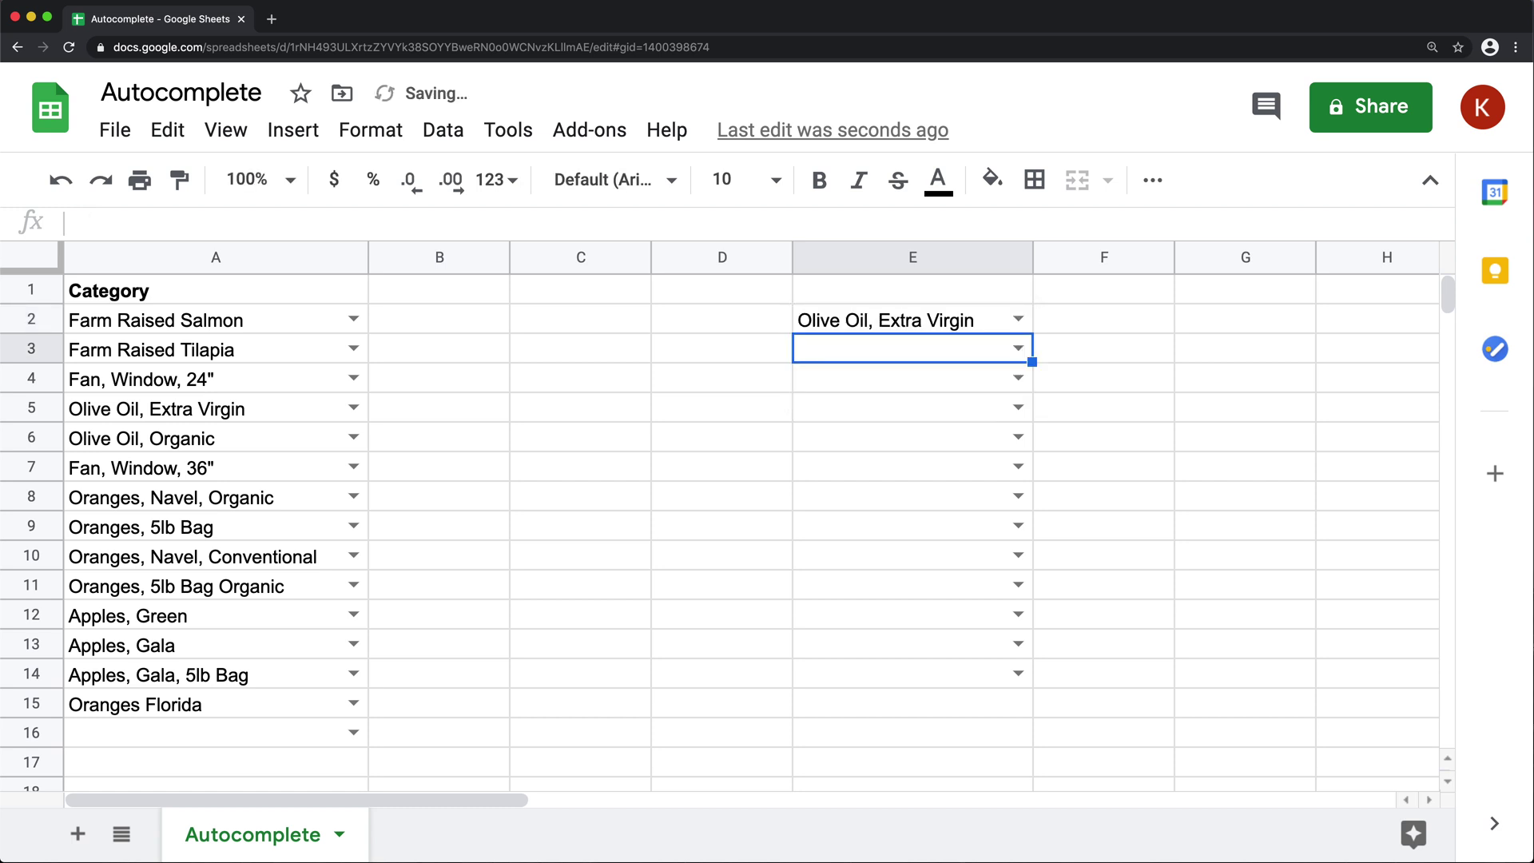
pyautogui.write('Ol')
pyautogui.press('Down')
pyautogui.press('Down')
pyautogui.press('Return')
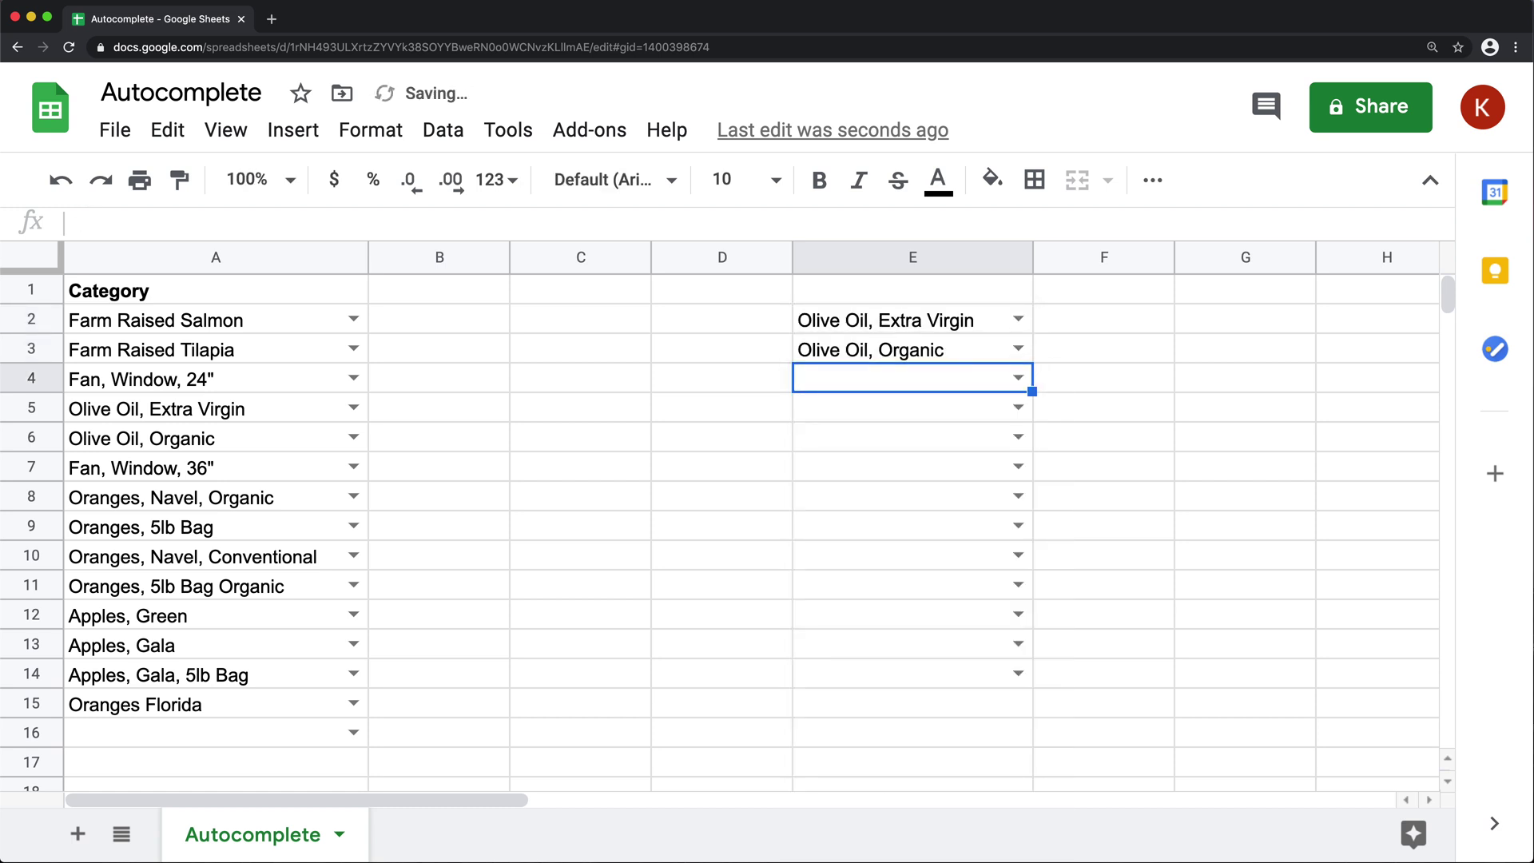
# Enter the invalid value 'Olive Oil Italian' in E4, then select E2:E14 and open the Data menu
pyautogui.write('Ol')
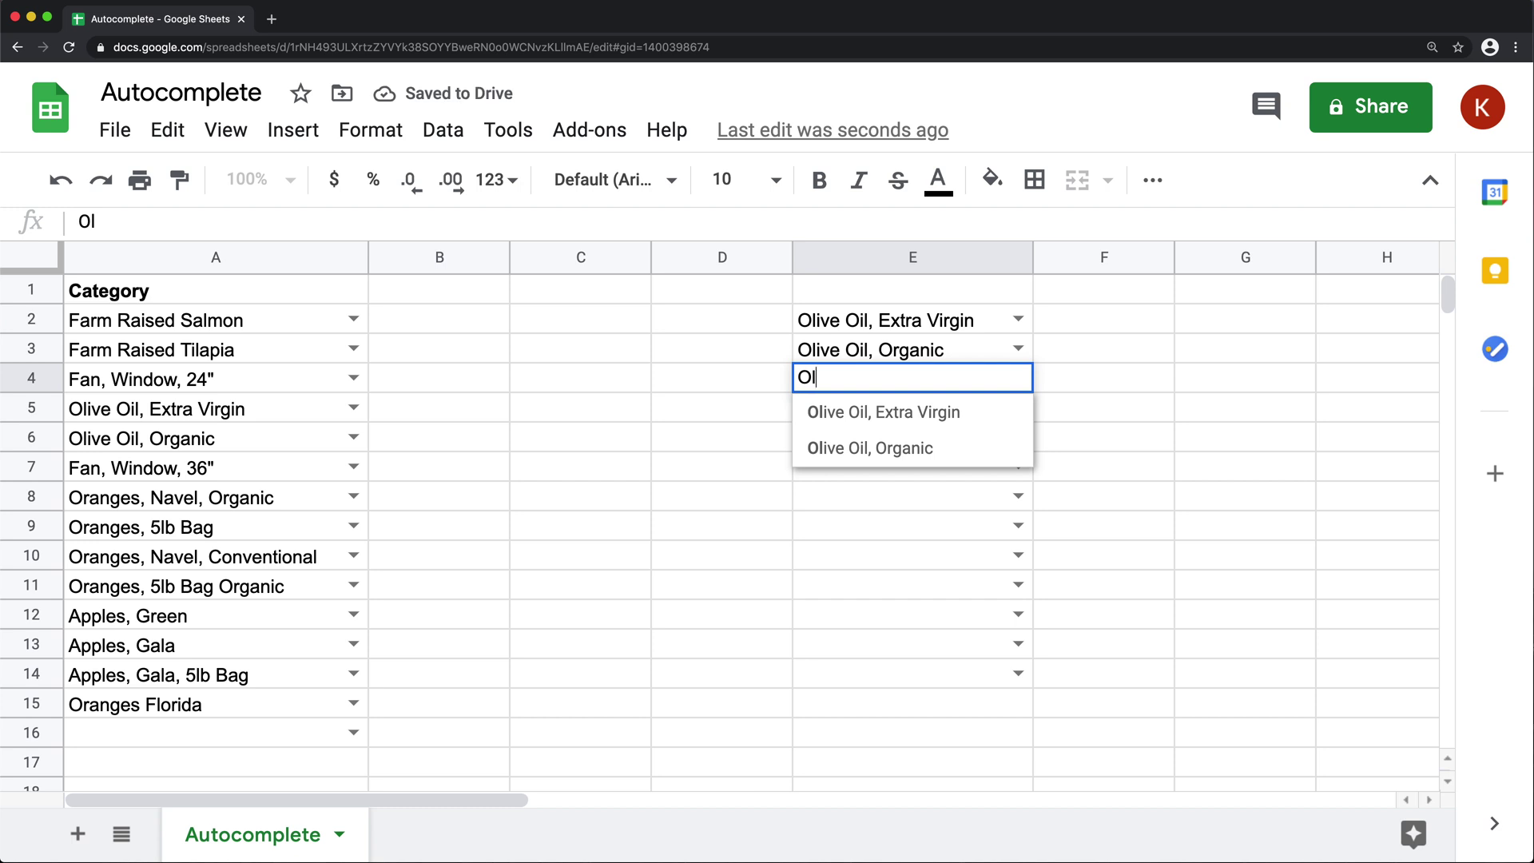
pyautogui.write('ive Oil Italian')
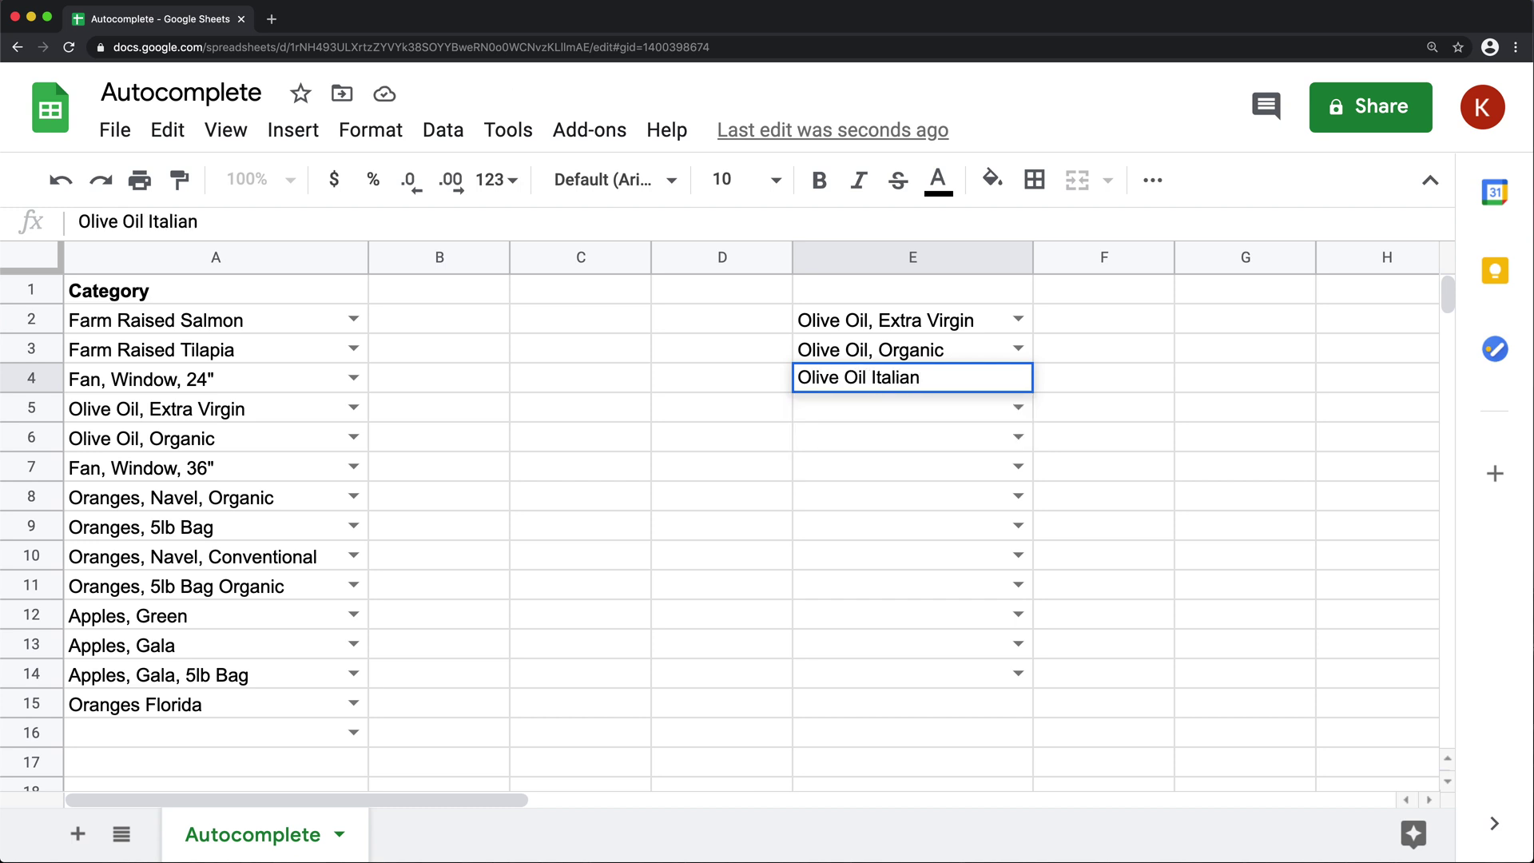
pyautogui.press('Return')
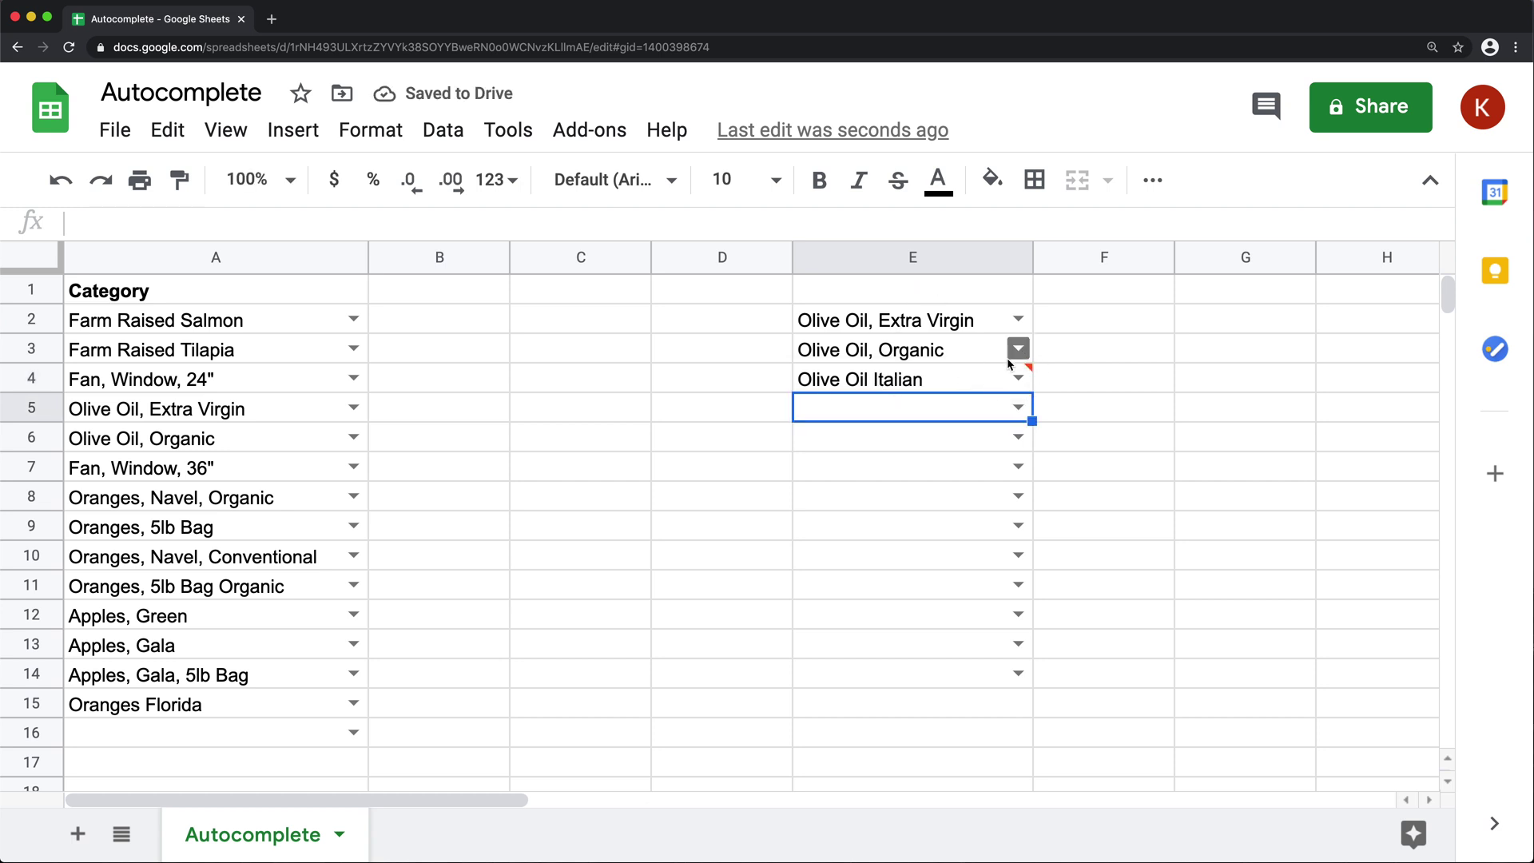
pyautogui.moveTo(895, 327); pyautogui.dragTo(836, 661)
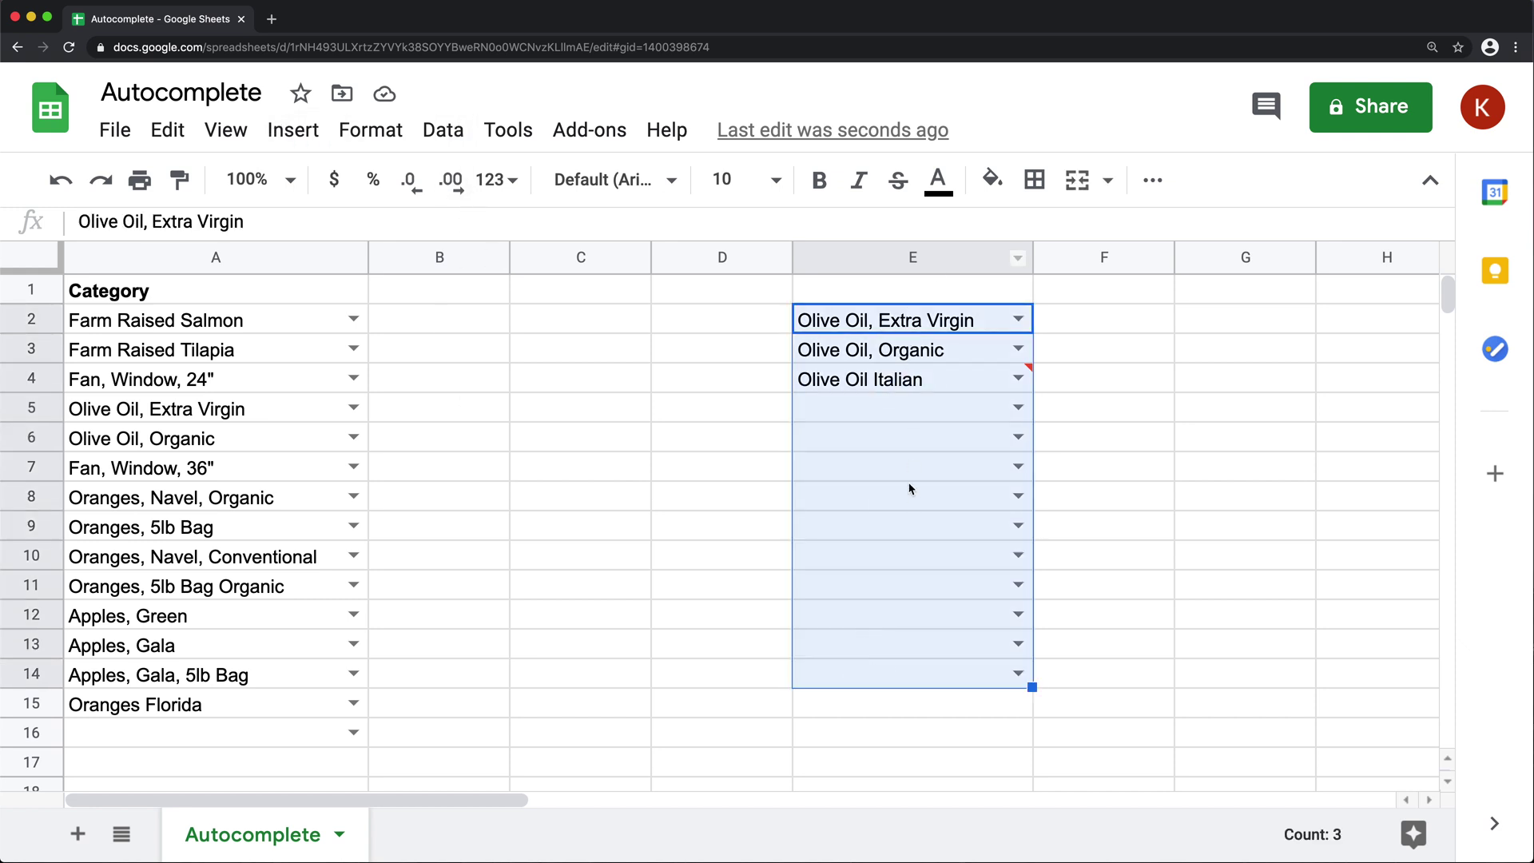
pyautogui.click(442, 132)
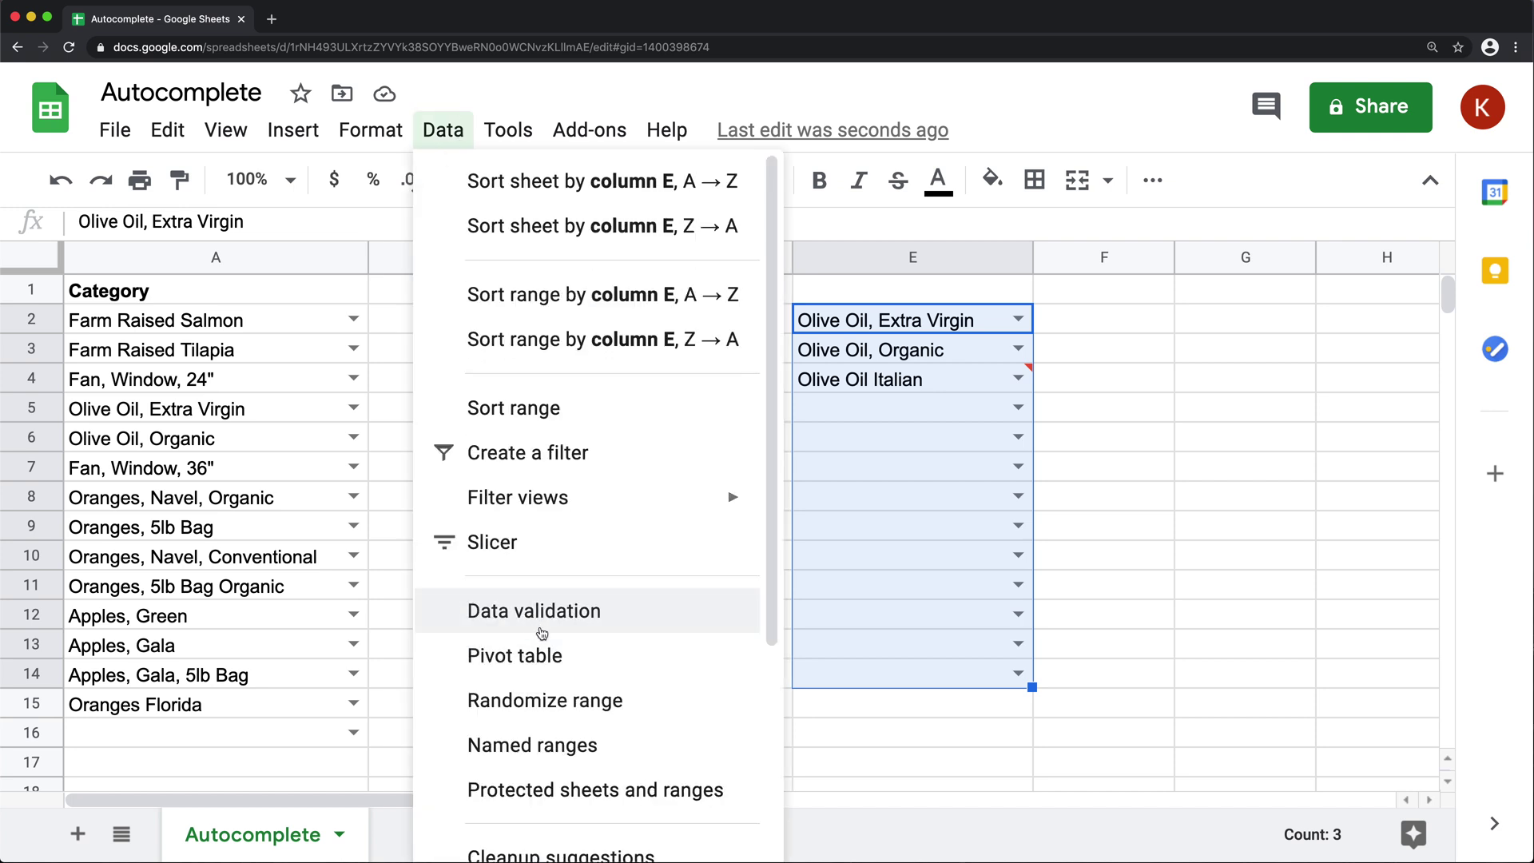
pyautogui.click(543, 626)
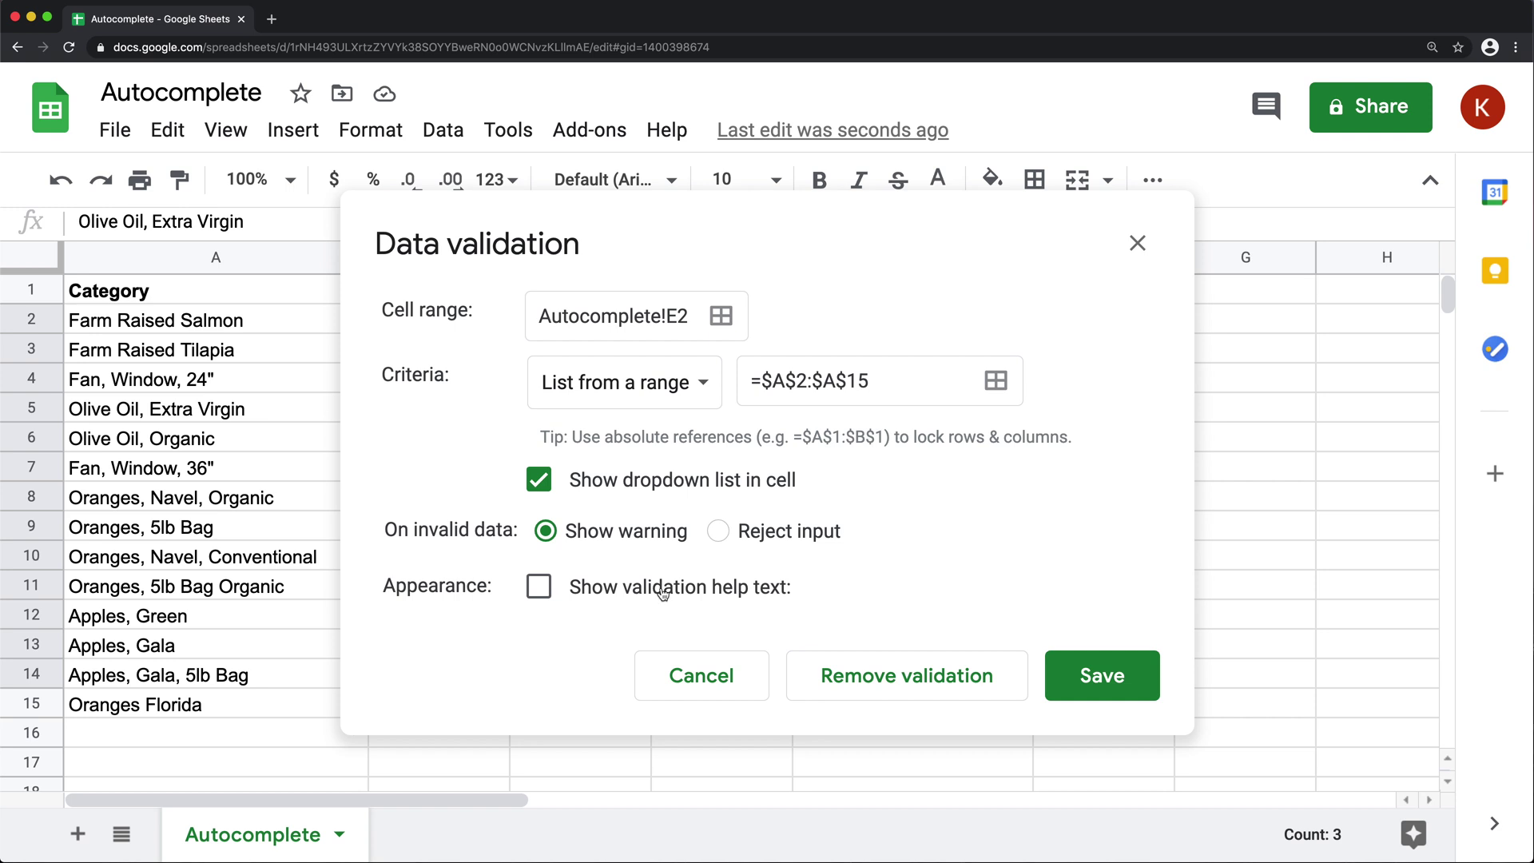
pyautogui.click(700, 677)
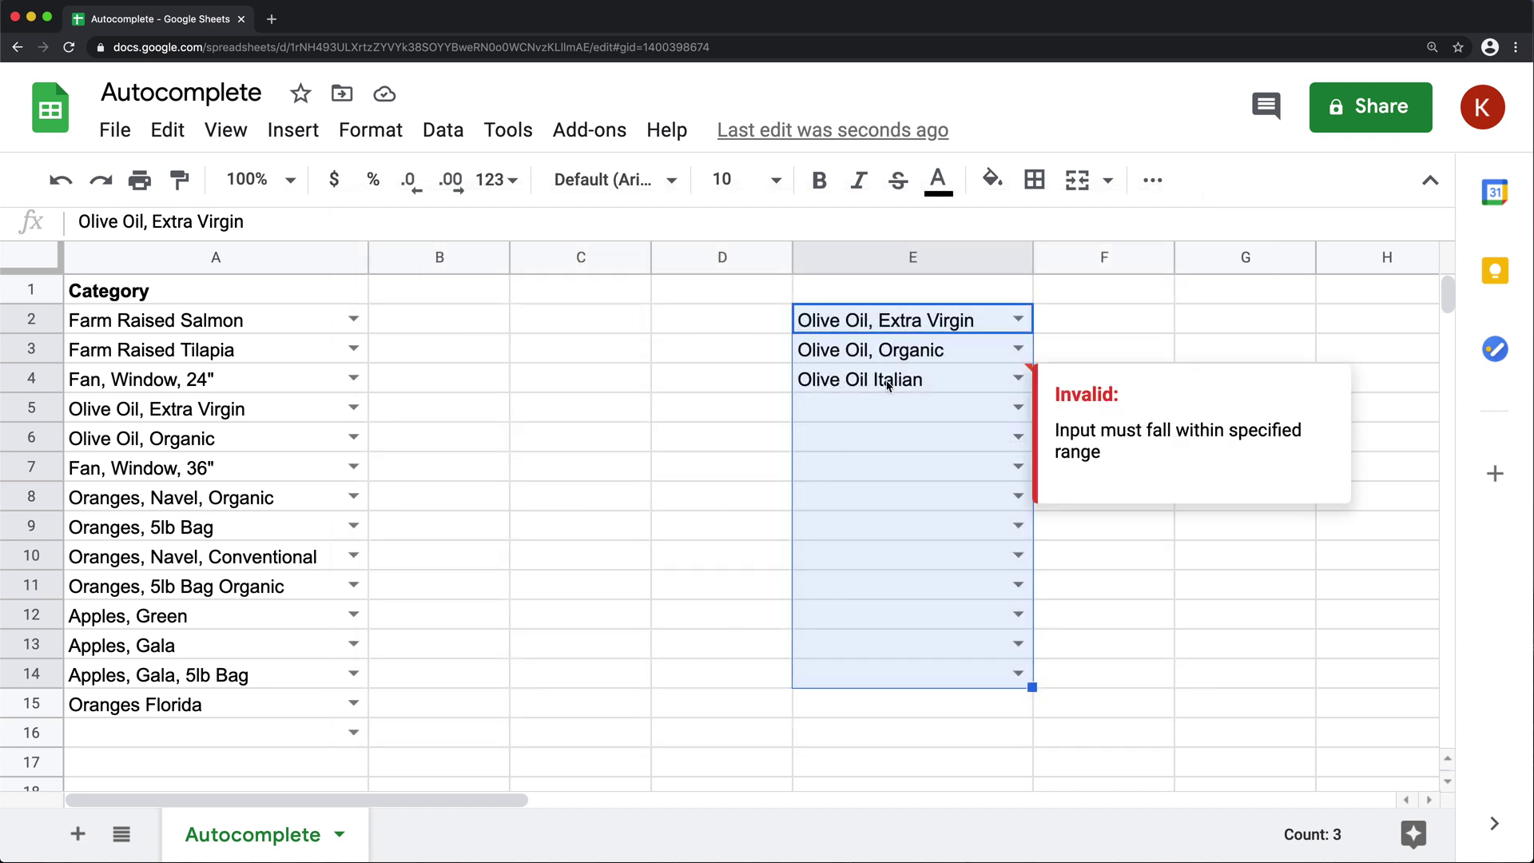
pyautogui.click(885, 382)
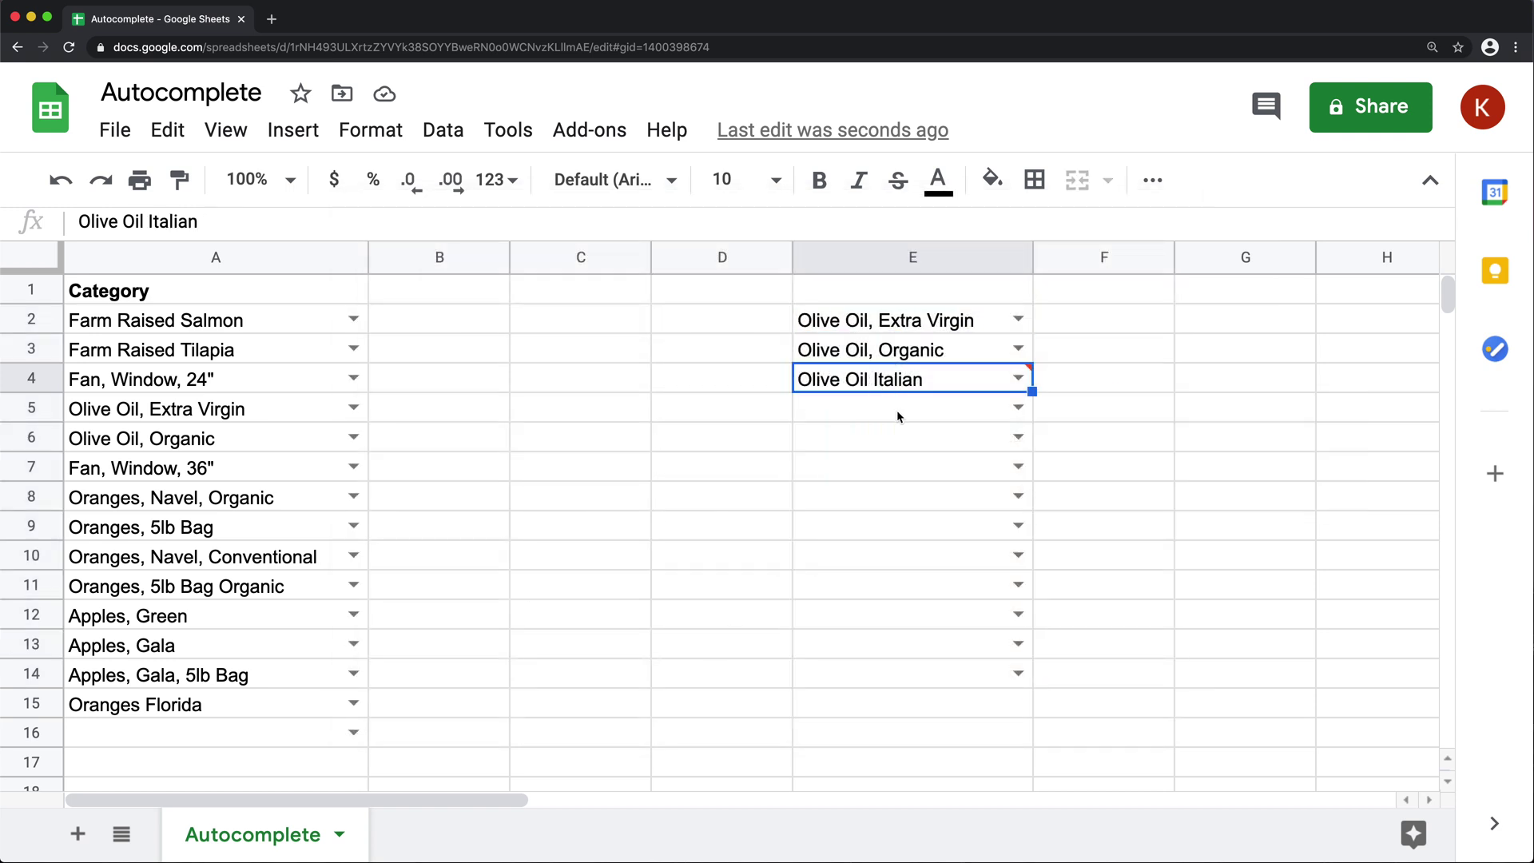
pyautogui.click(899, 416)
pyautogui.write('Oli')
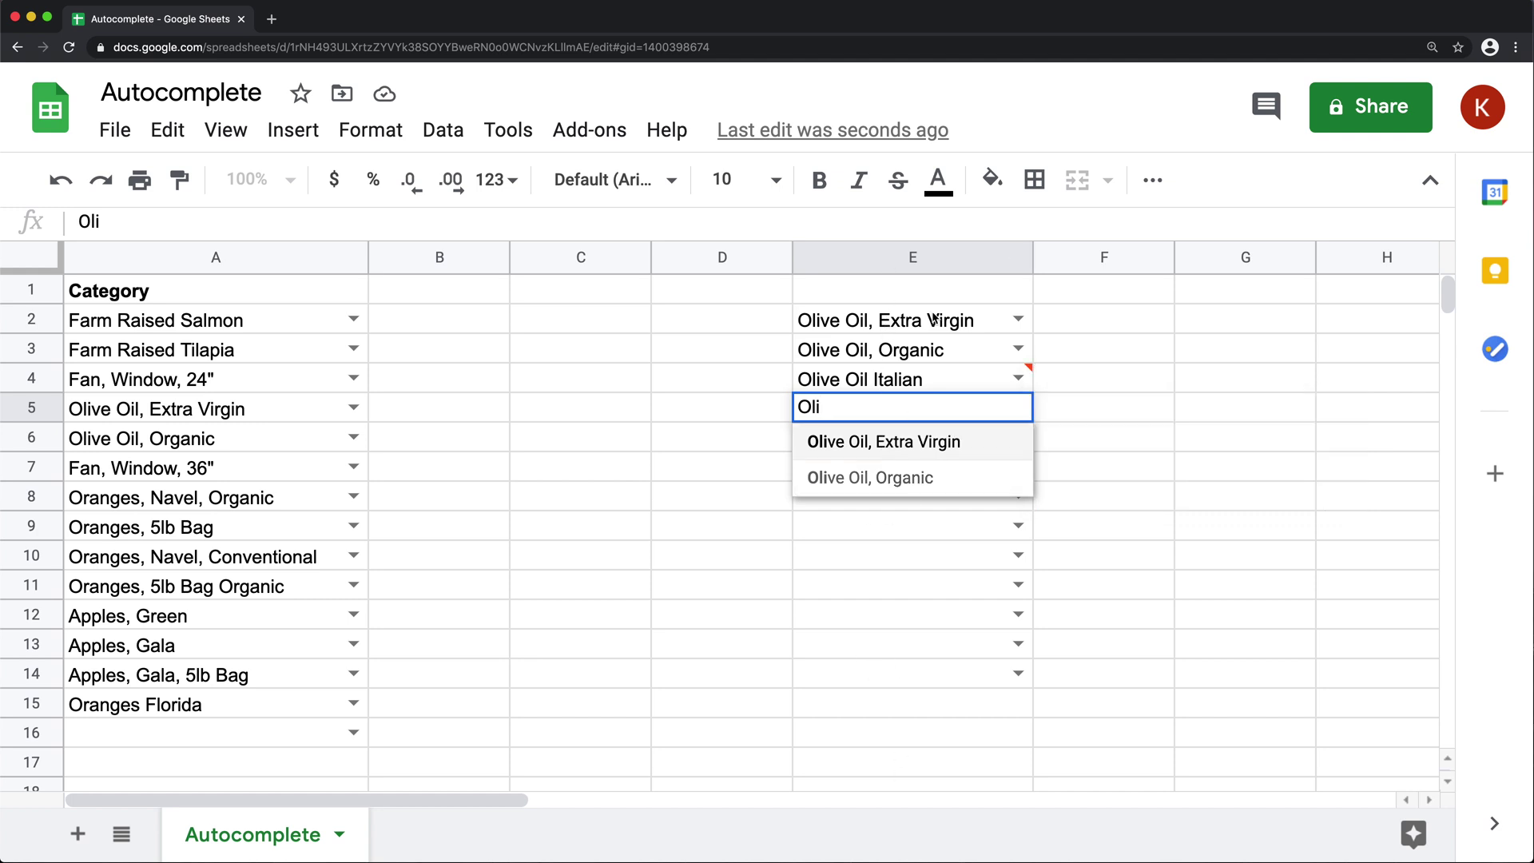
pyautogui.press('Escape')
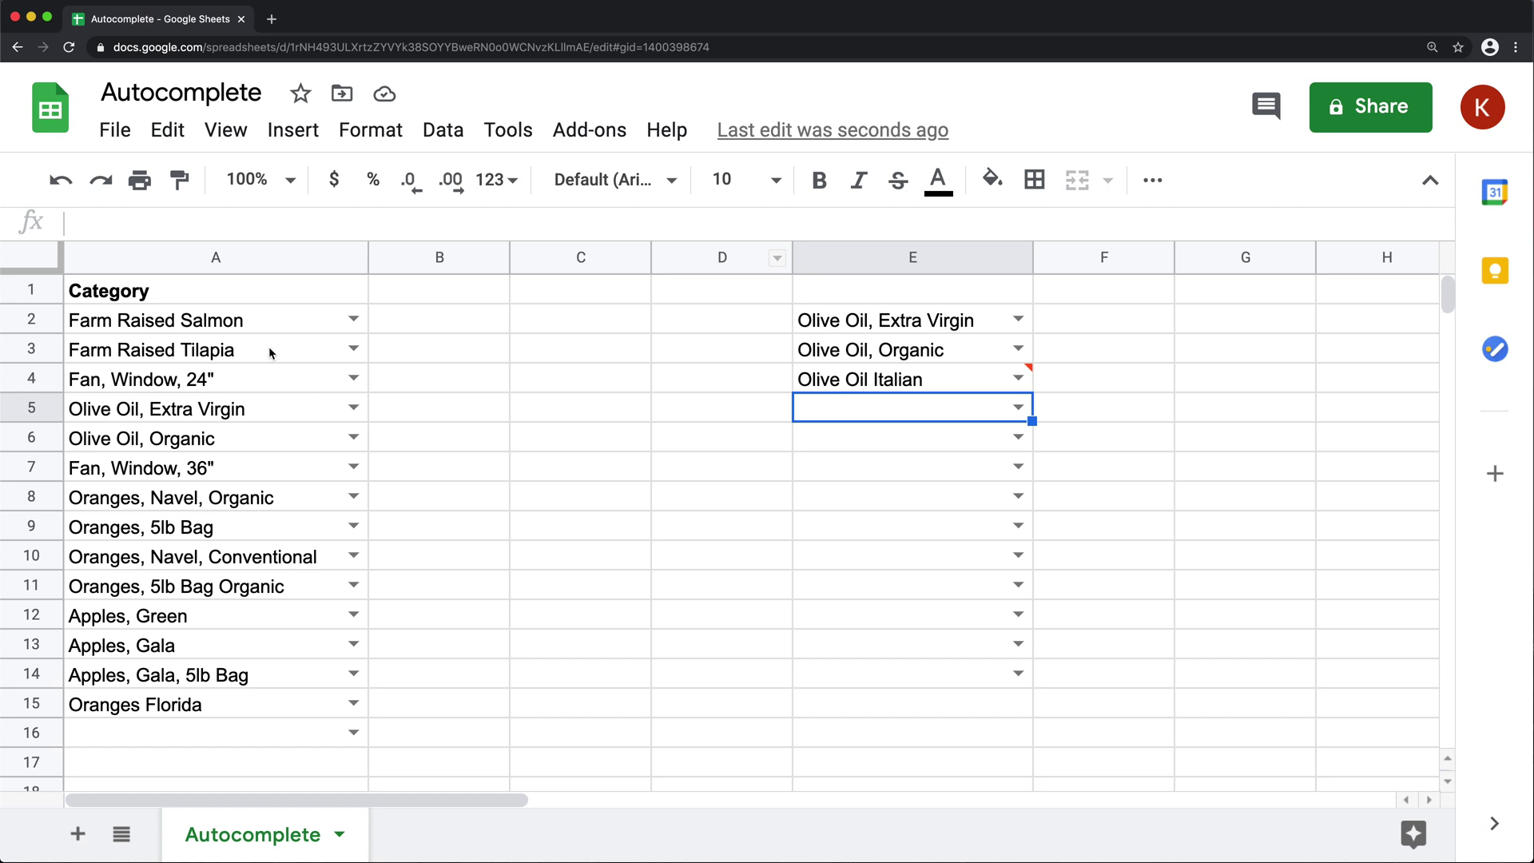
# Add a new blank sheet, zoom in, and rename it 'My List'
pyautogui.click(78, 834)
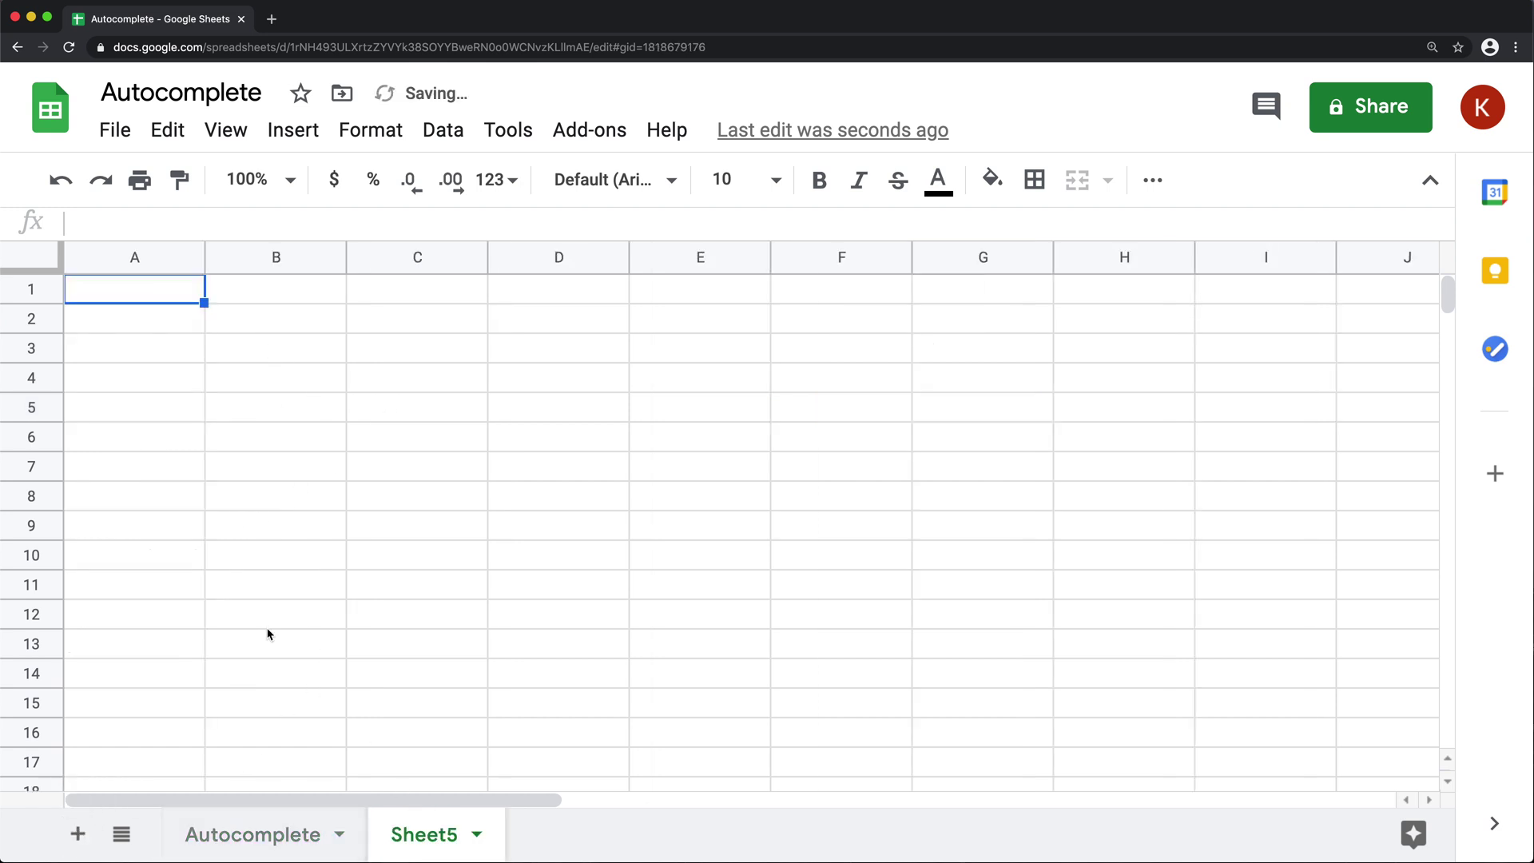
pyautogui.press('super+equal')
pyautogui.doubleClick(490, 844)
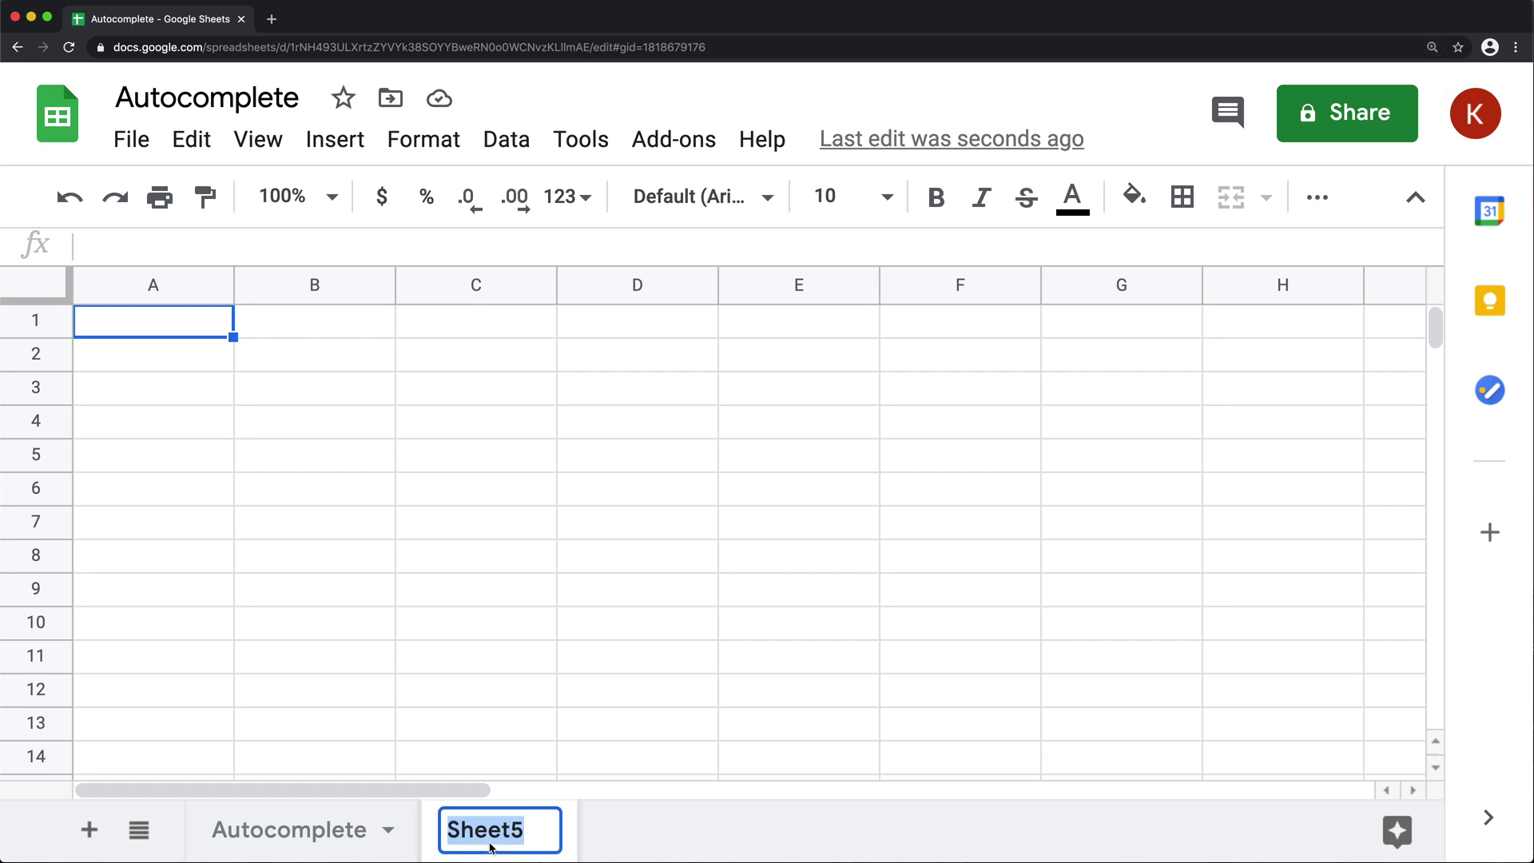
pyautogui.write('My List')
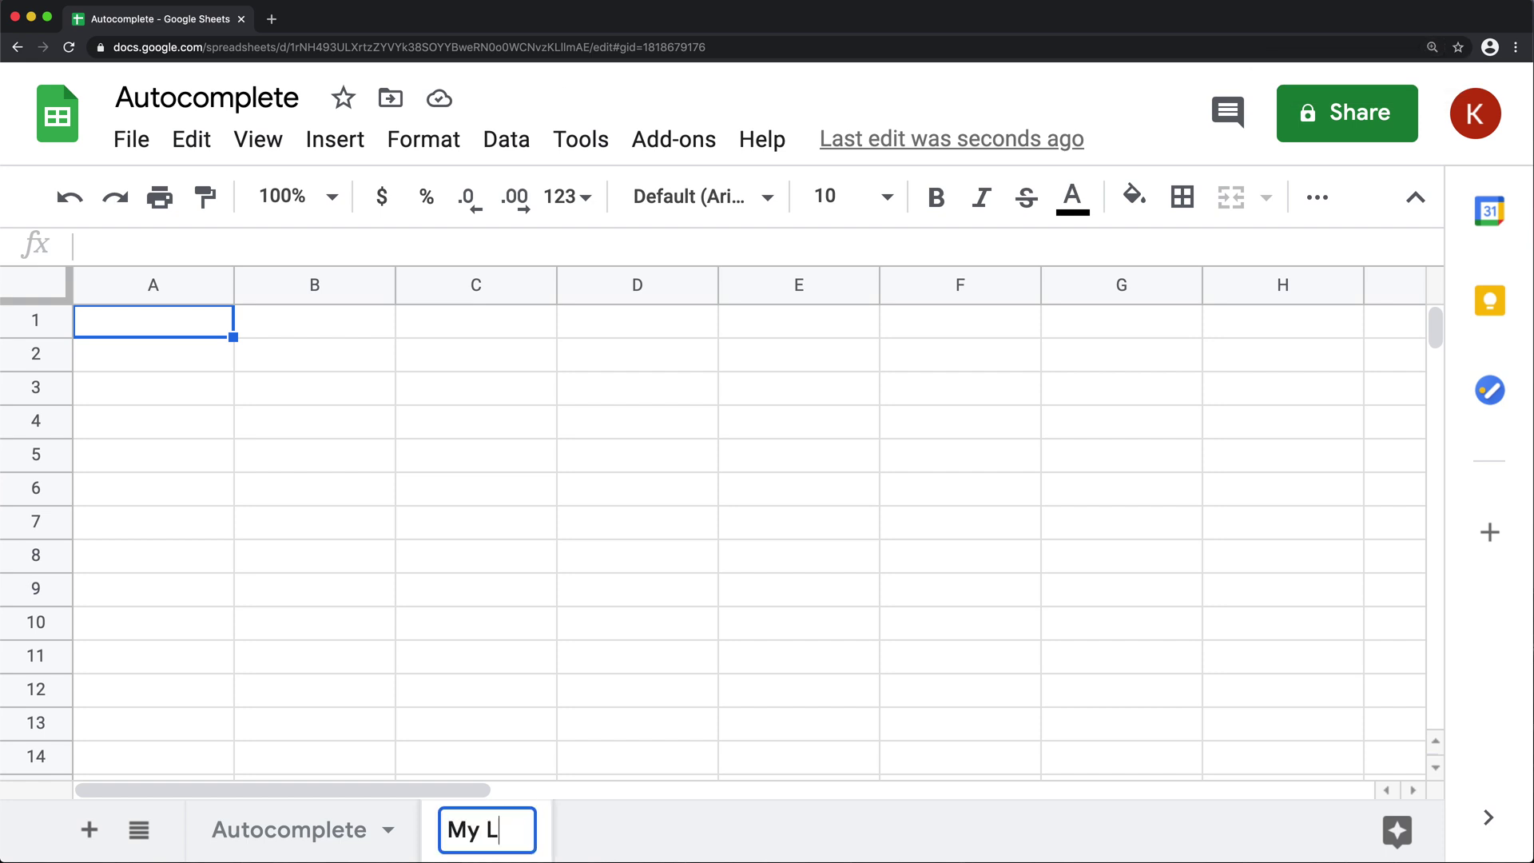
pyautogui.press('Return')
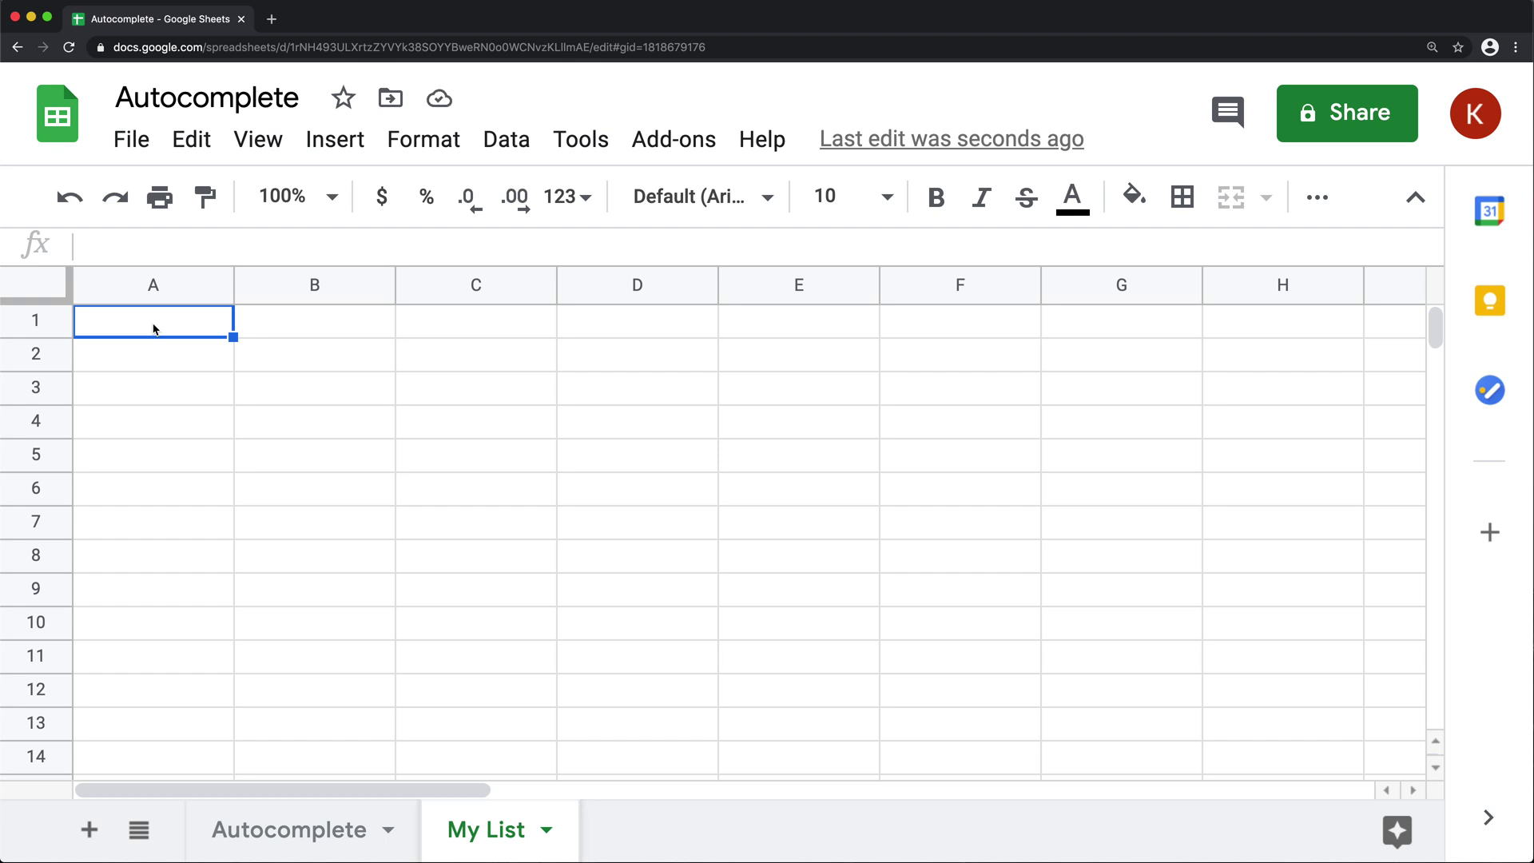
# Enter 'Oranges, 5lb Bag', 'Oranges, Navel' and 'Oranges, Florida' in A1:A3, then widen column A
pyautogui.write('O')
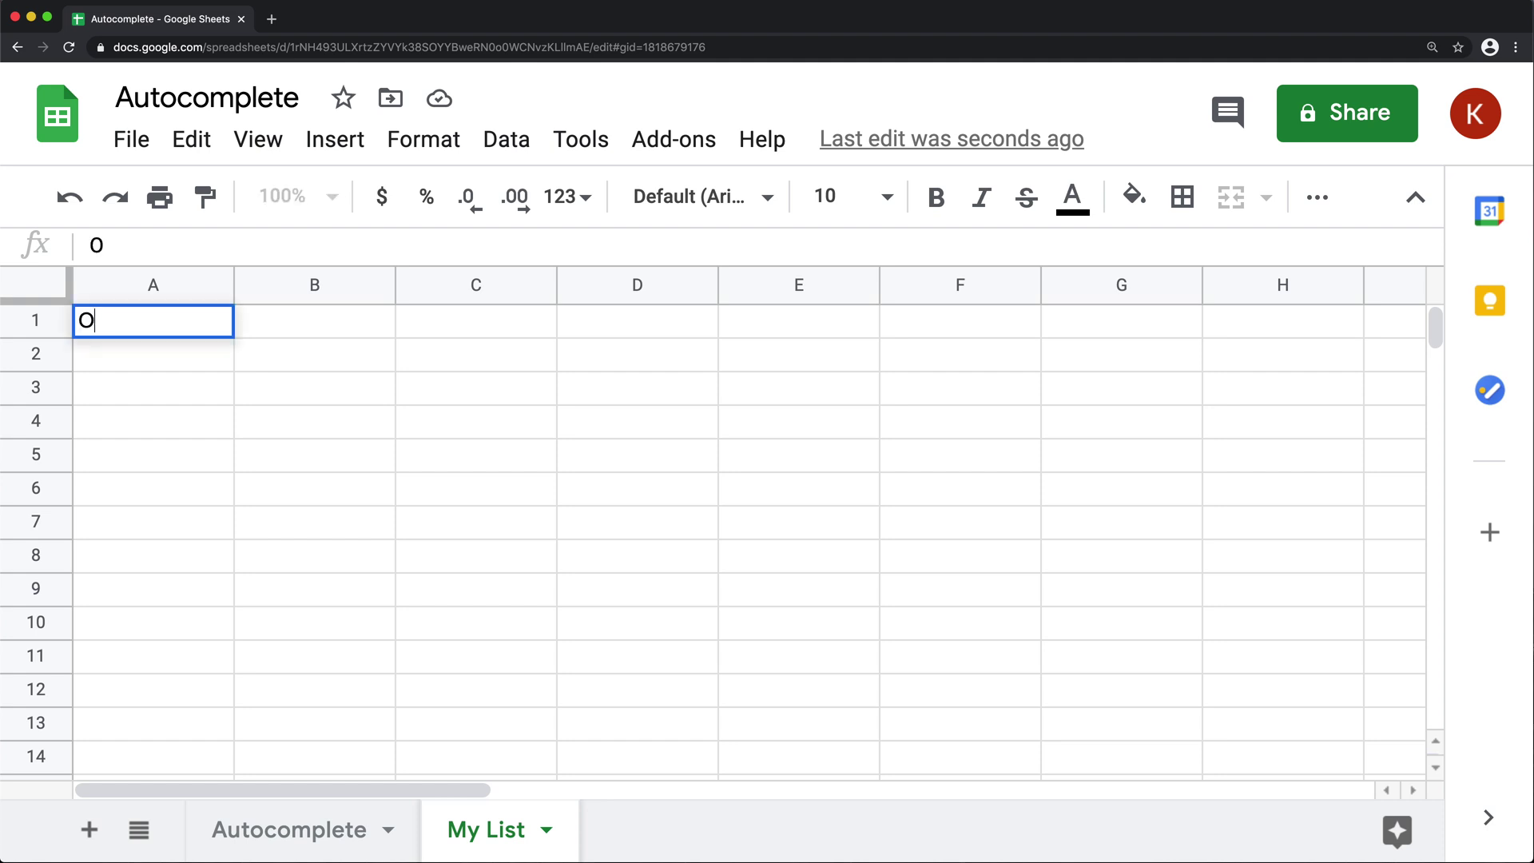
pyautogui.write('ranges')
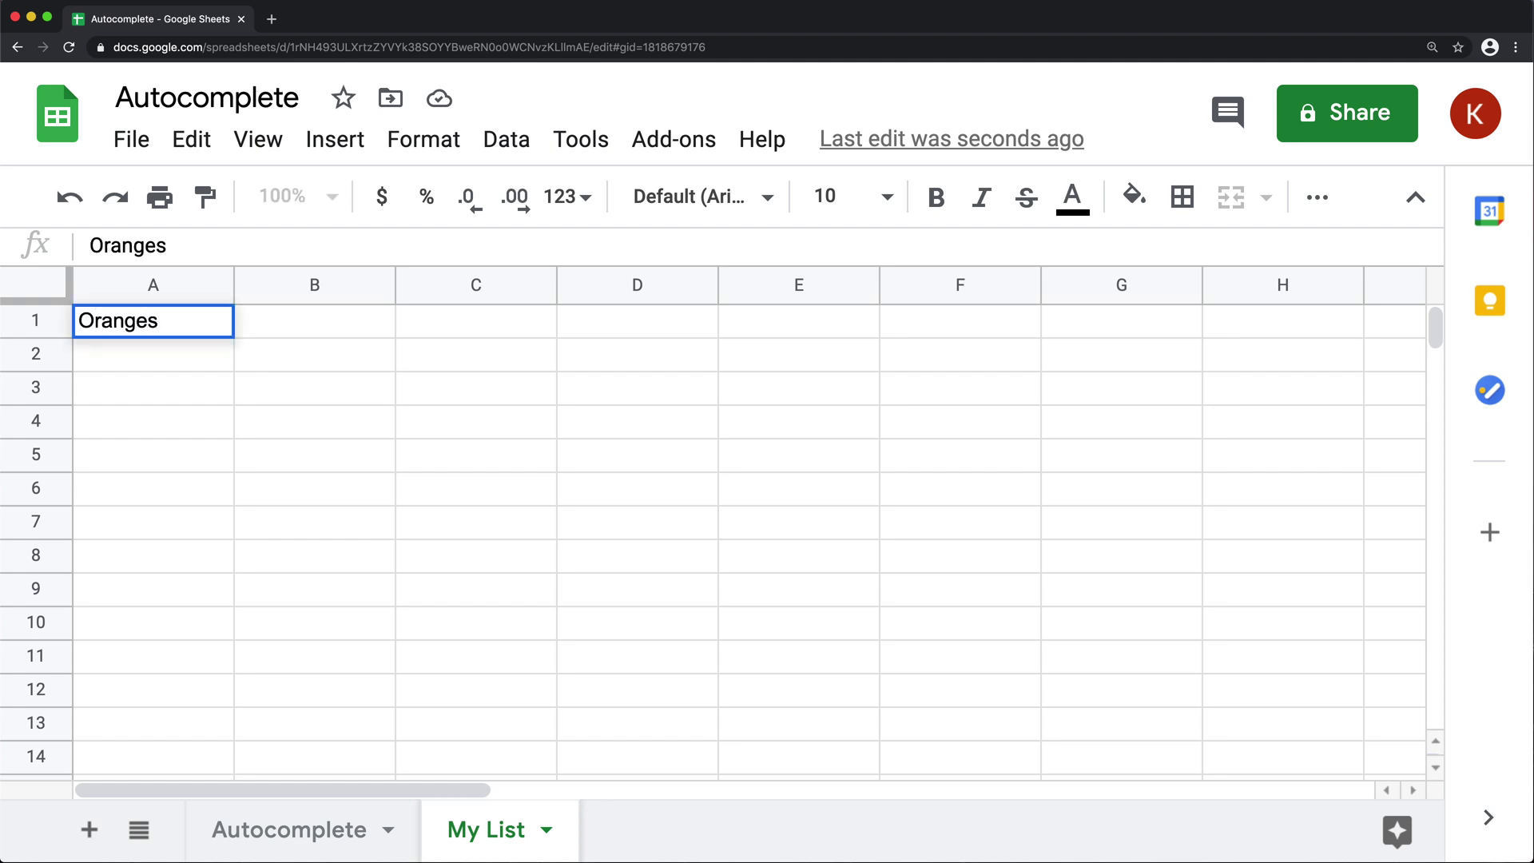
pyautogui.write(', 5lb Bag')
pyautogui.press('Return')
pyautogui.write('Oranges, Navel')
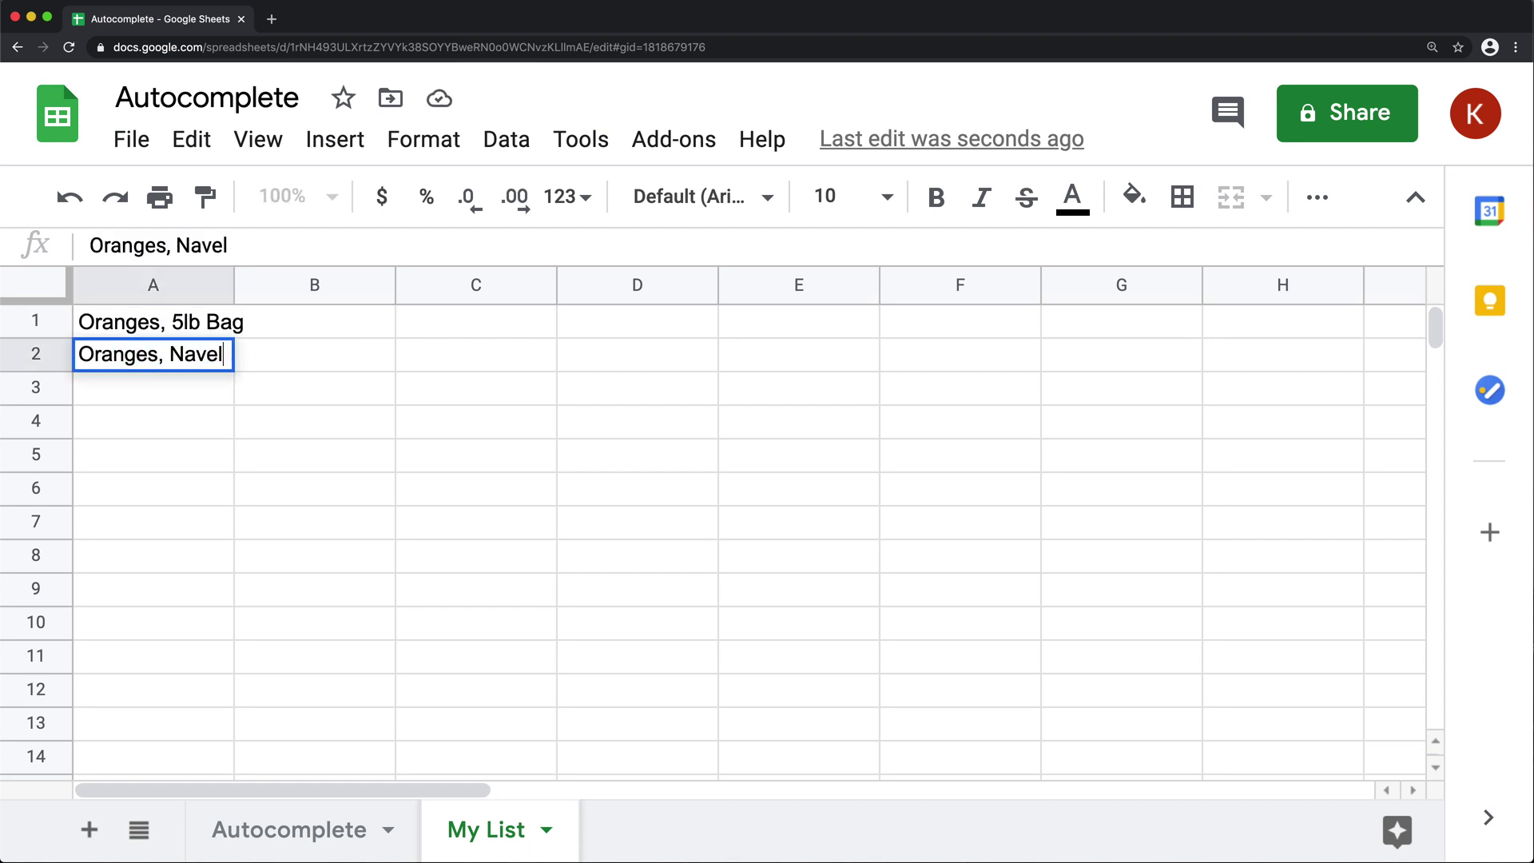
pyautogui.press('Return')
pyautogui.write('Oranges, Fliri')
pyautogui.press('BackSpace')
pyautogui.press('BackSpace')
pyautogui.press('BackSpace')
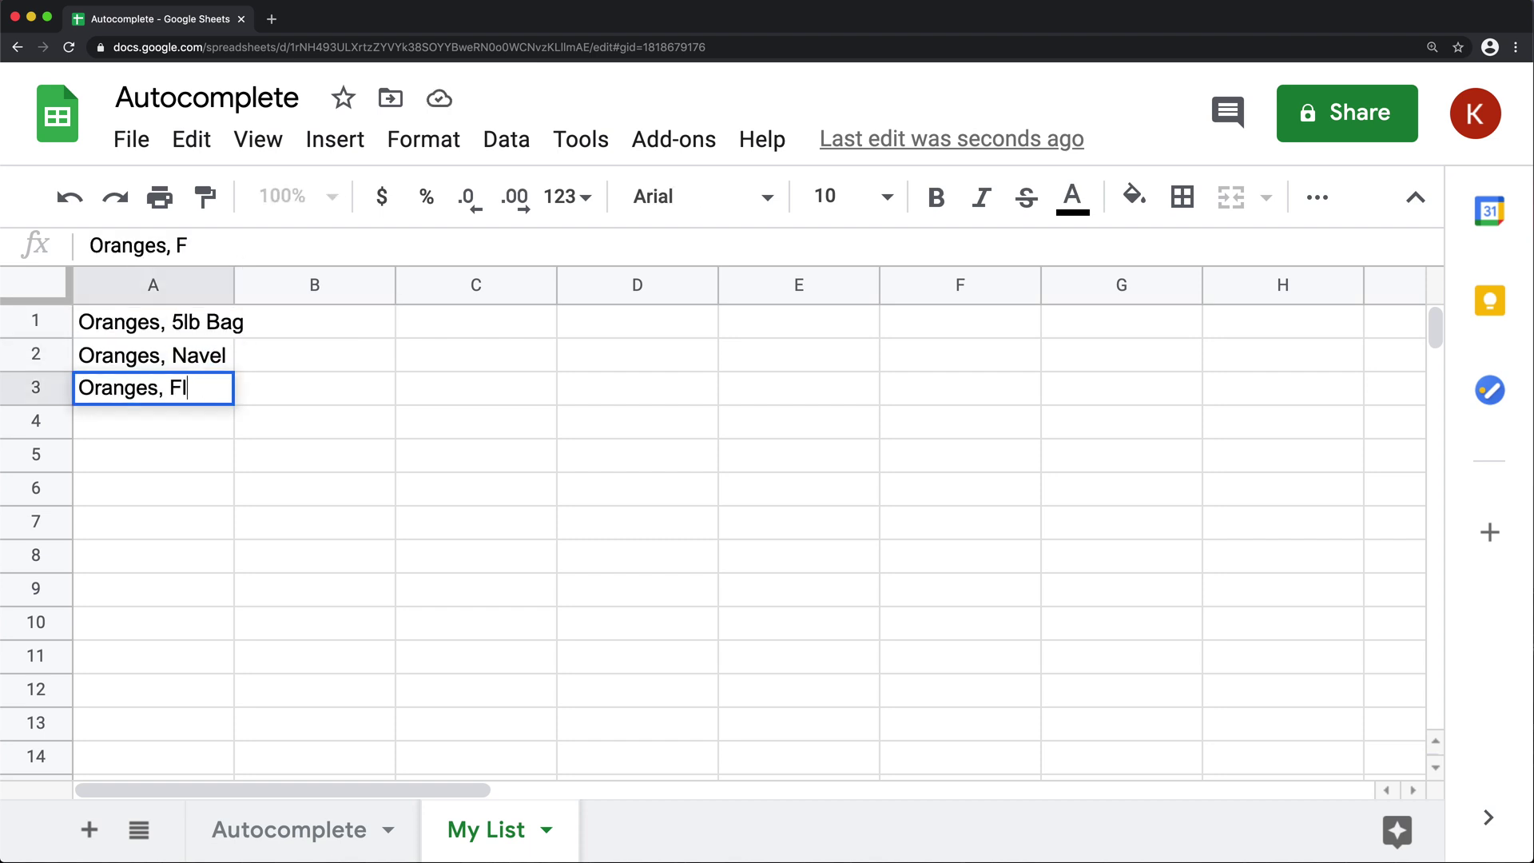
pyautogui.write('orida')
pyautogui.press('Return')
pyautogui.moveTo(231, 285); pyautogui.dragTo(359, 286)
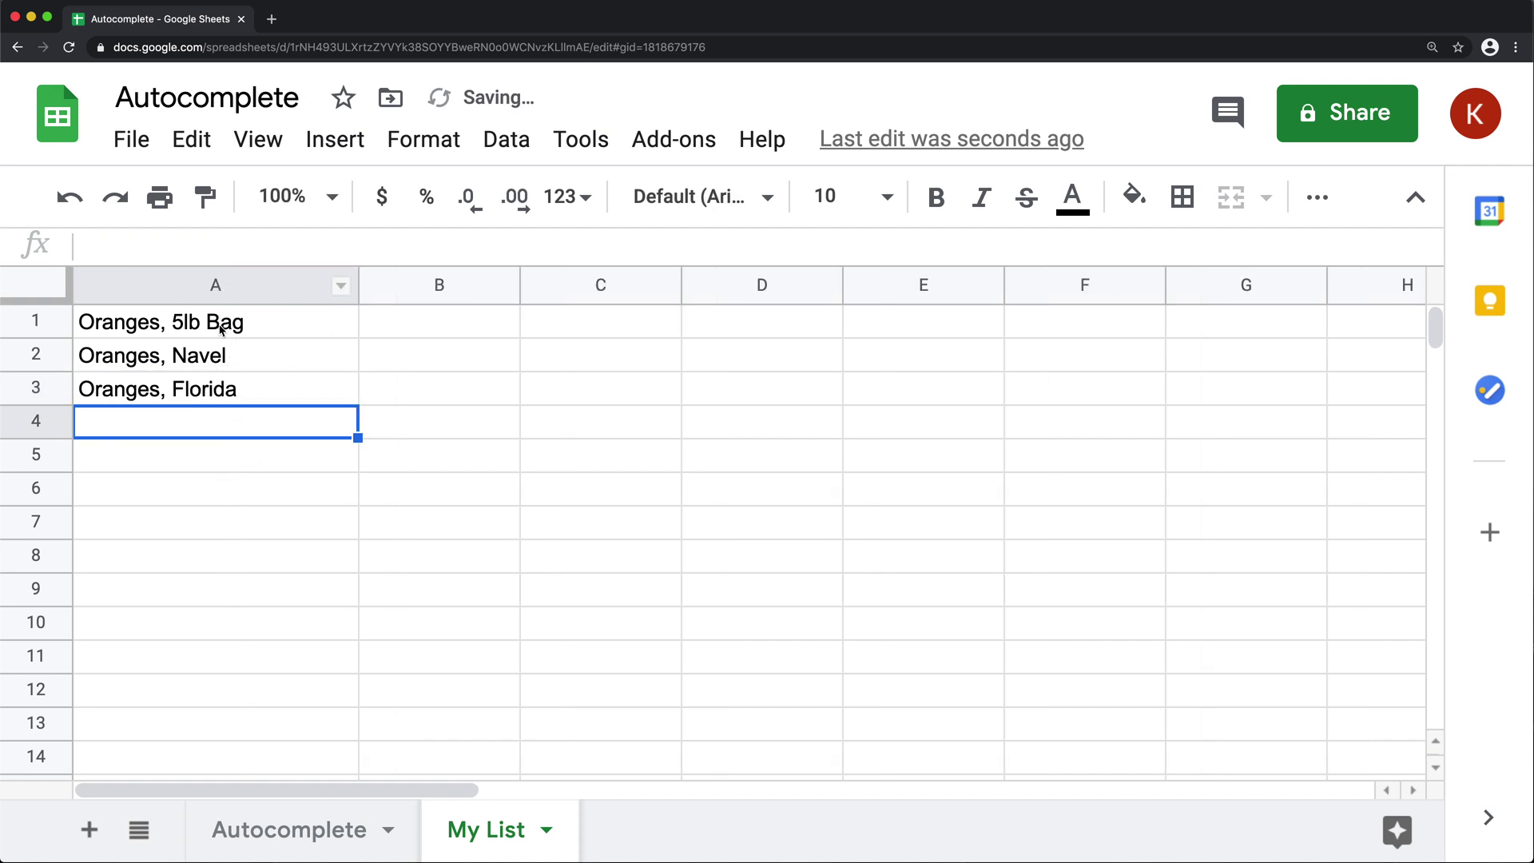
# Insert a row above the entries and add a bold 'Product' header in A1
pyautogui.moveTo(222, 328); pyautogui.dragTo(214, 657)
pyautogui.click(32, 320)
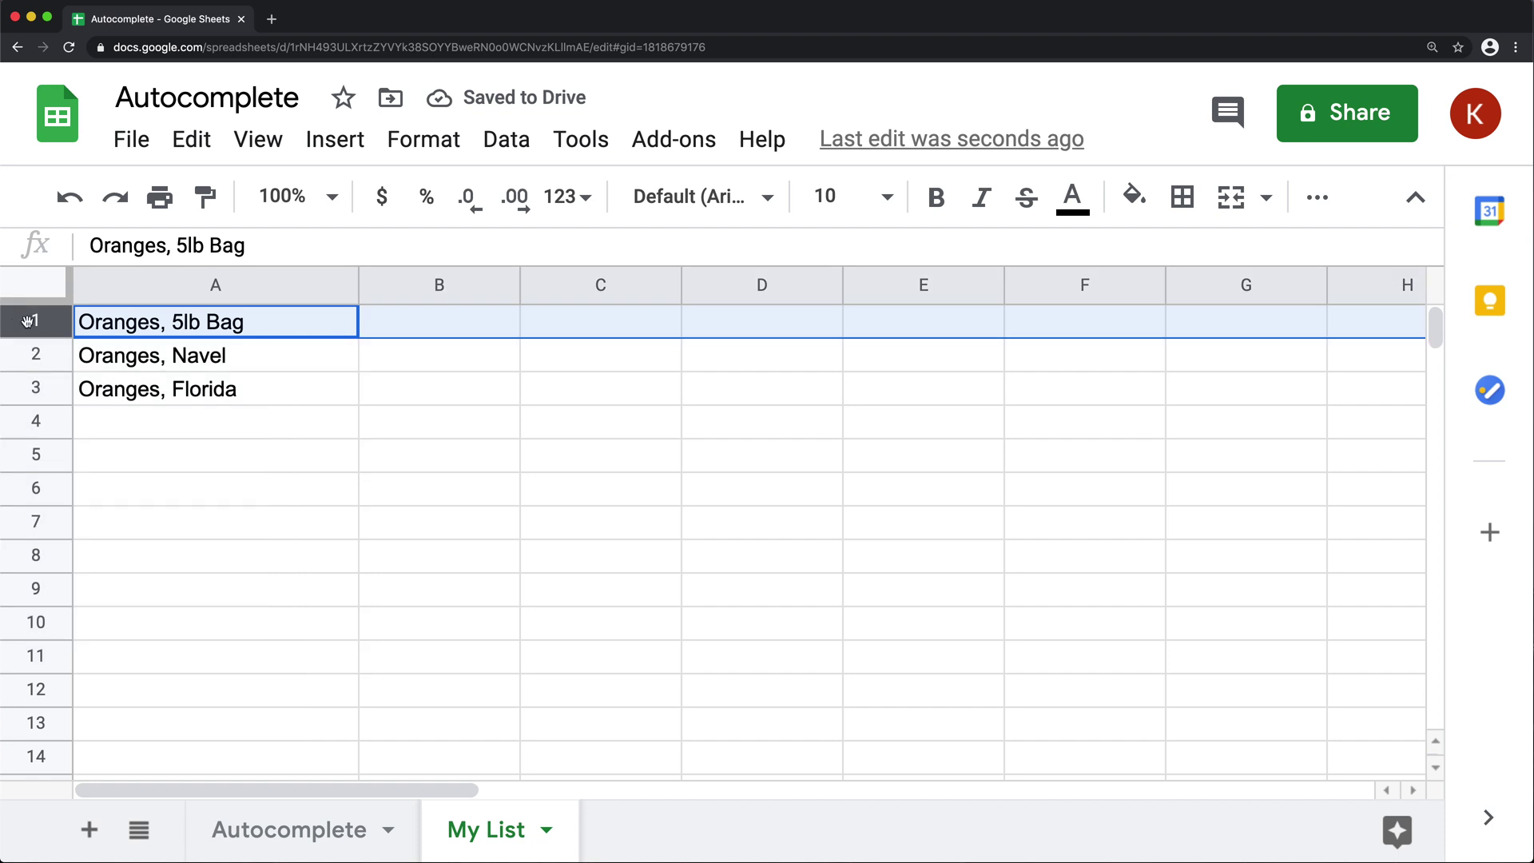
pyautogui.rightClick(28, 320)
pyautogui.click(218, 429)
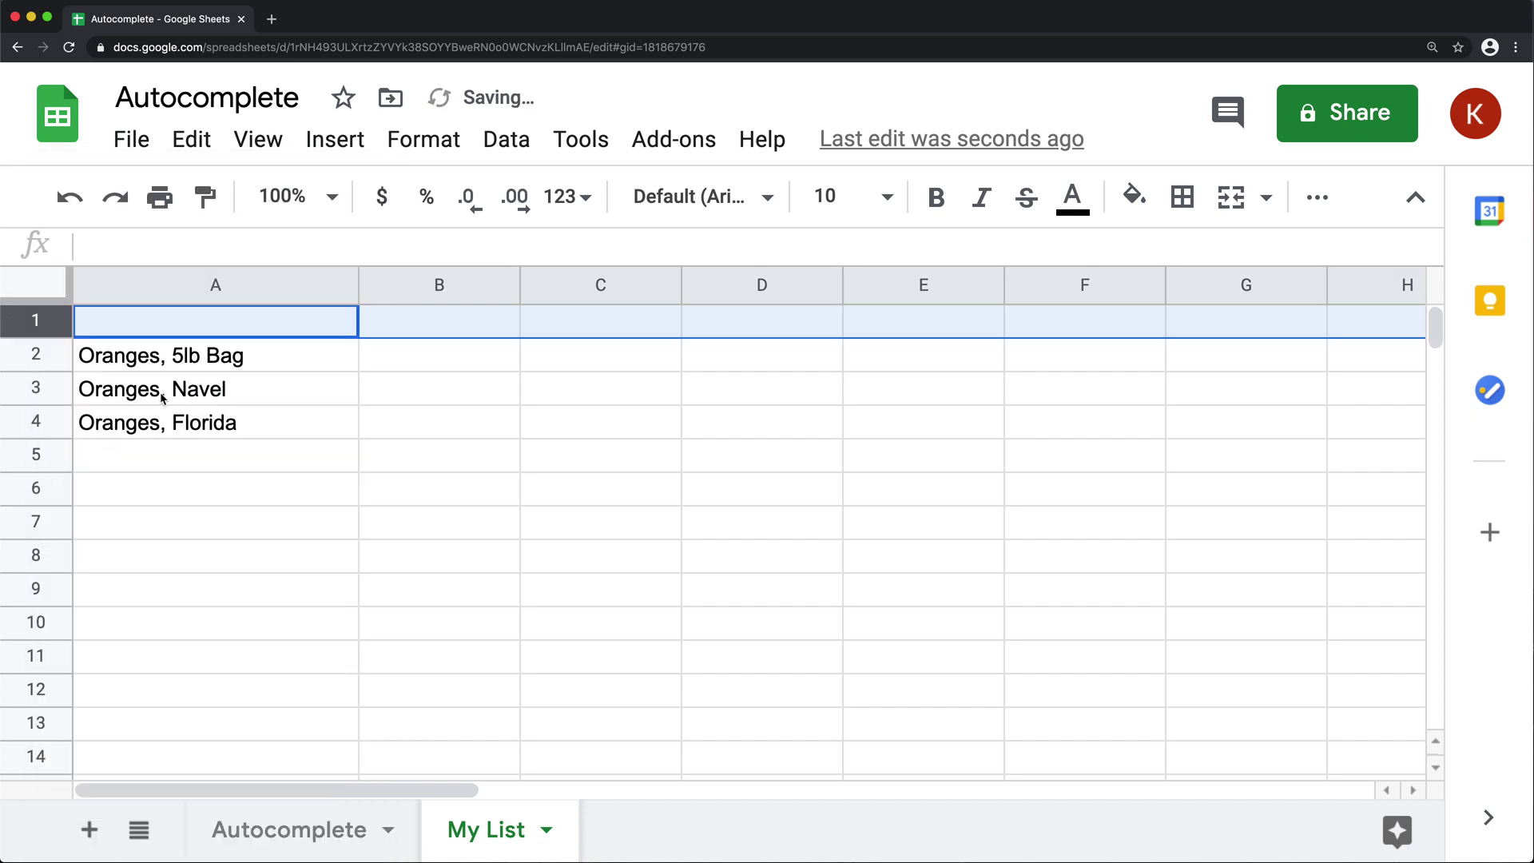
pyautogui.click(184, 324)
pyautogui.write('Product')
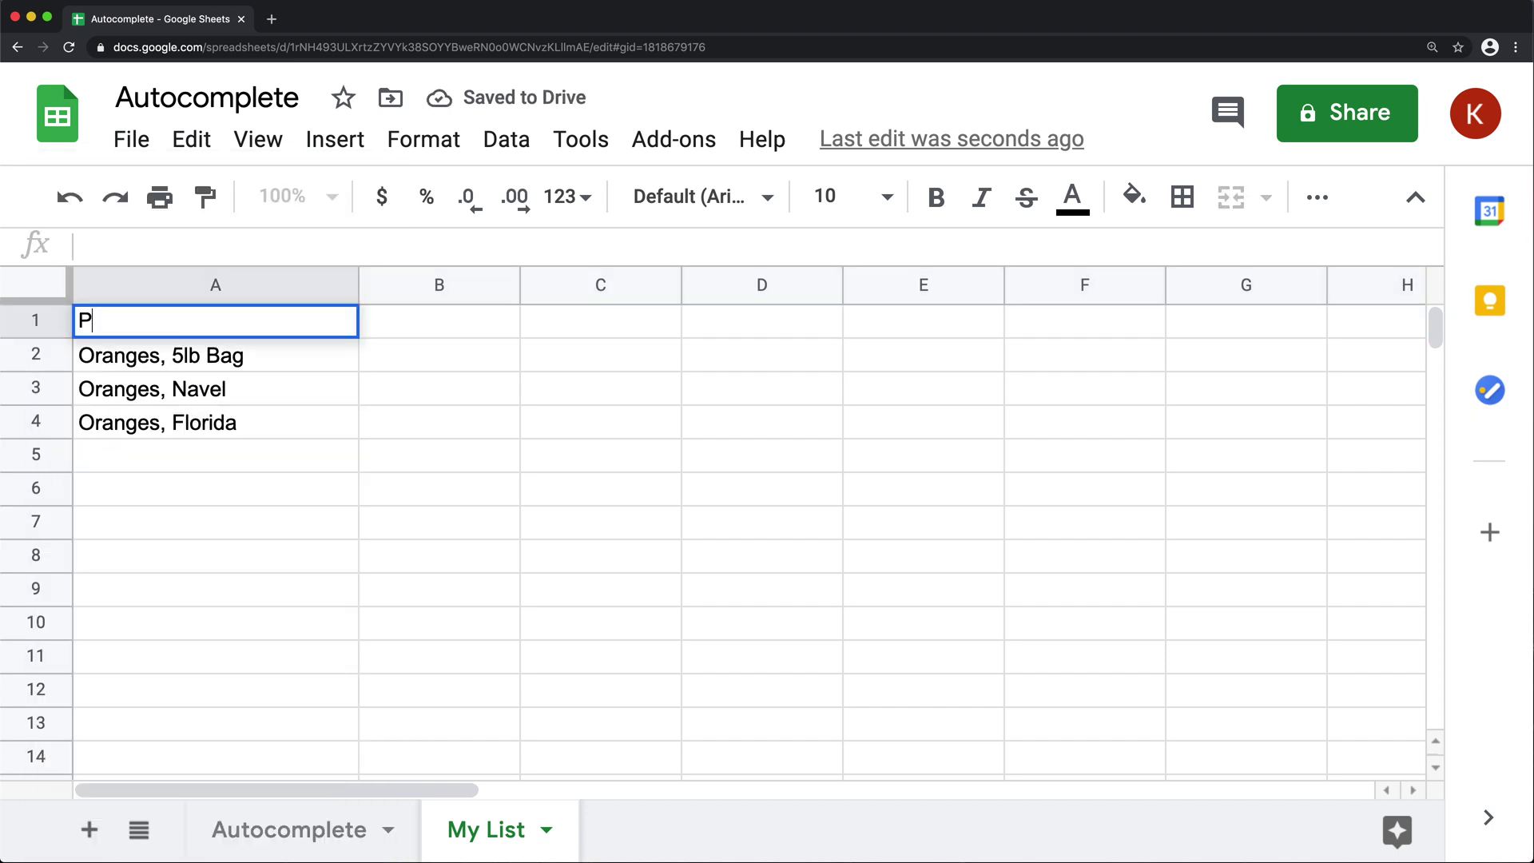
pyautogui.press('Return')
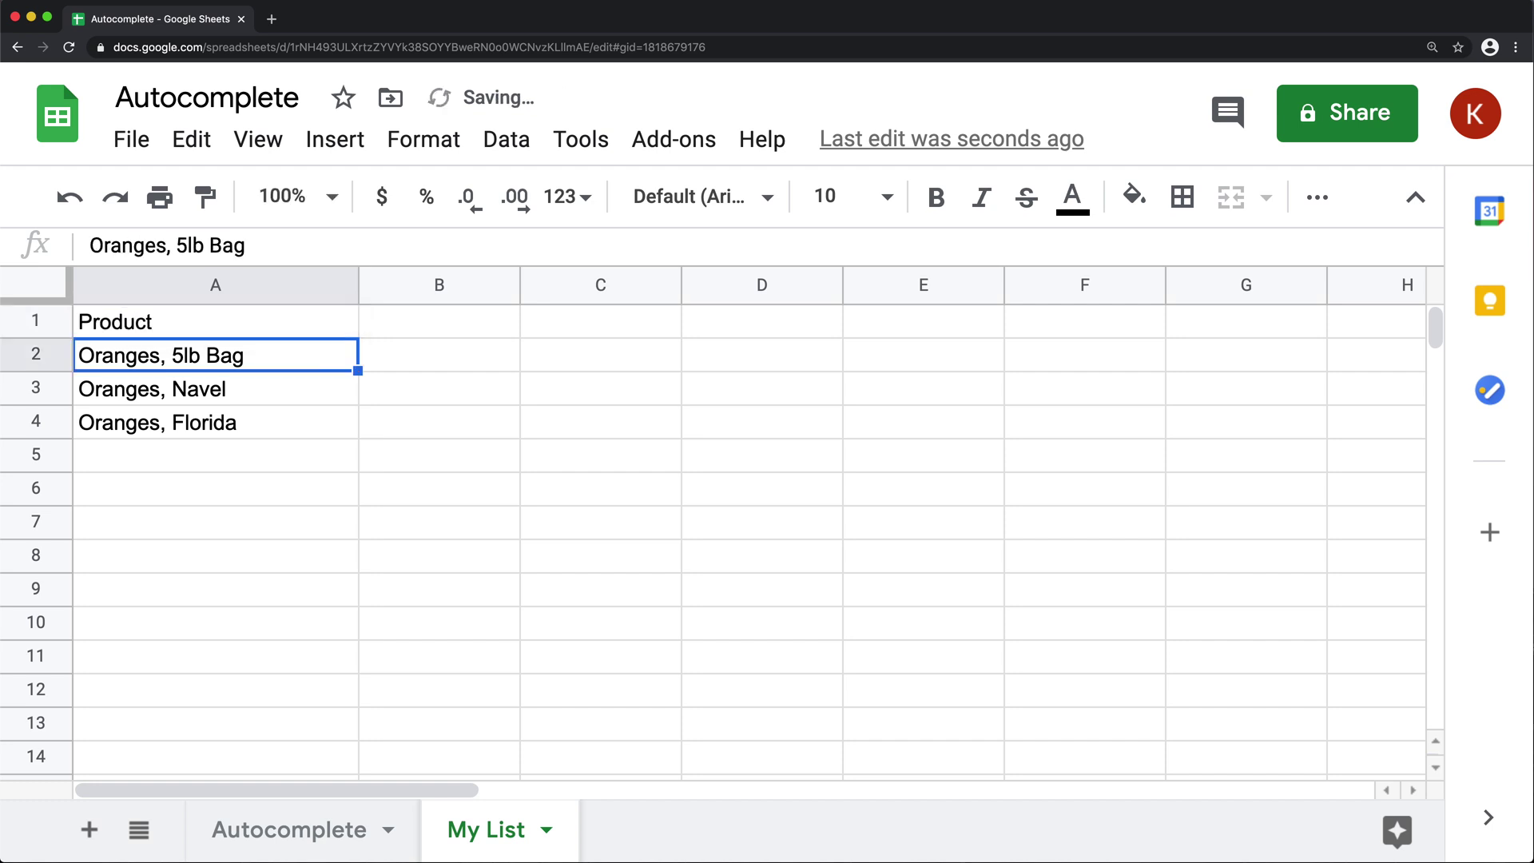
pyautogui.click(184, 321)
pyautogui.press('super+b')
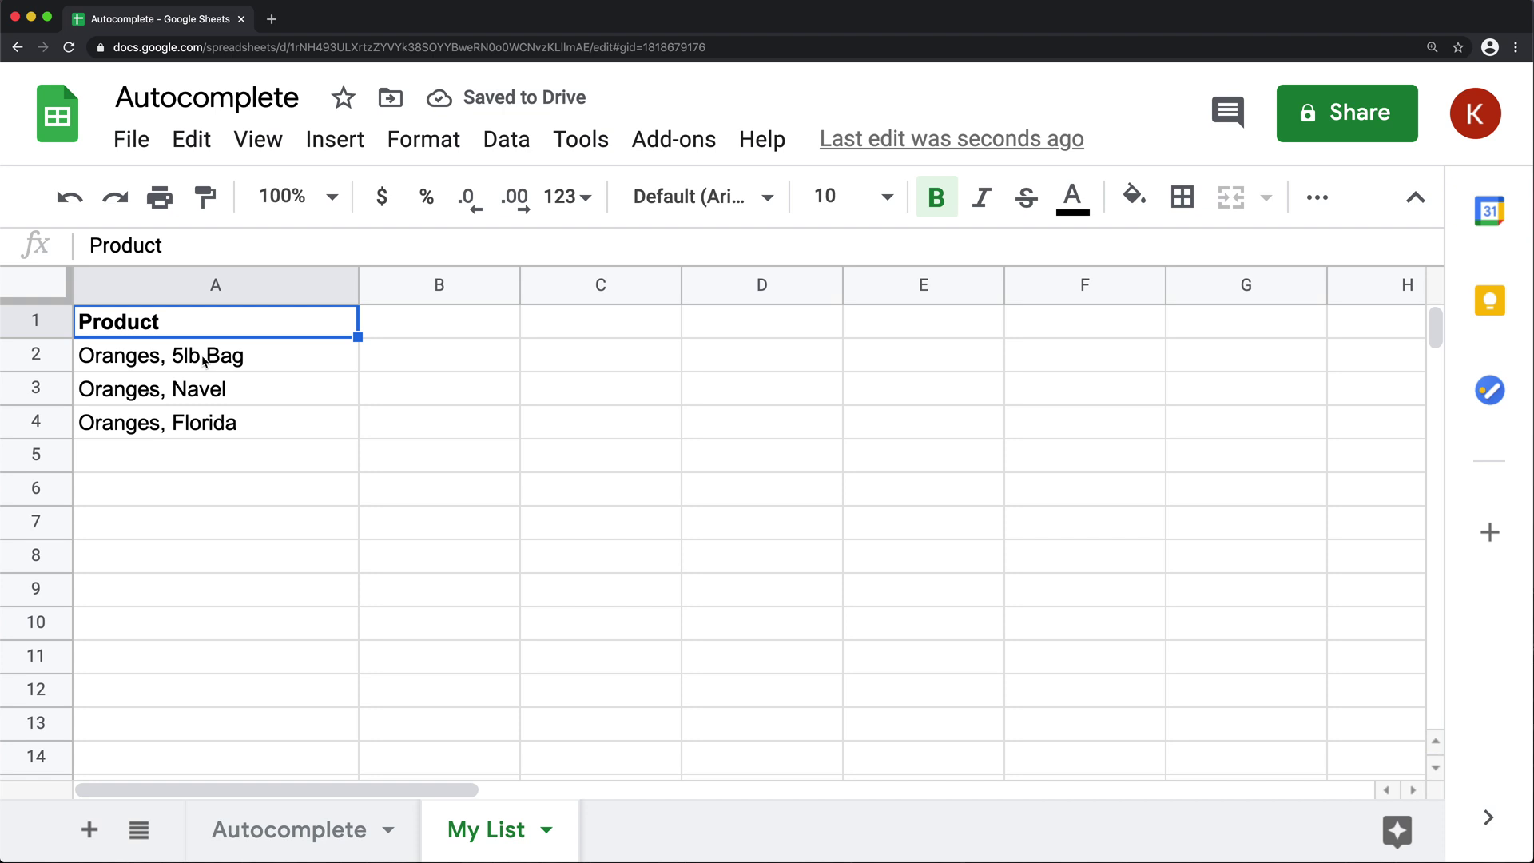
pyautogui.moveTo(190, 364); pyautogui.dragTo(177, 741)
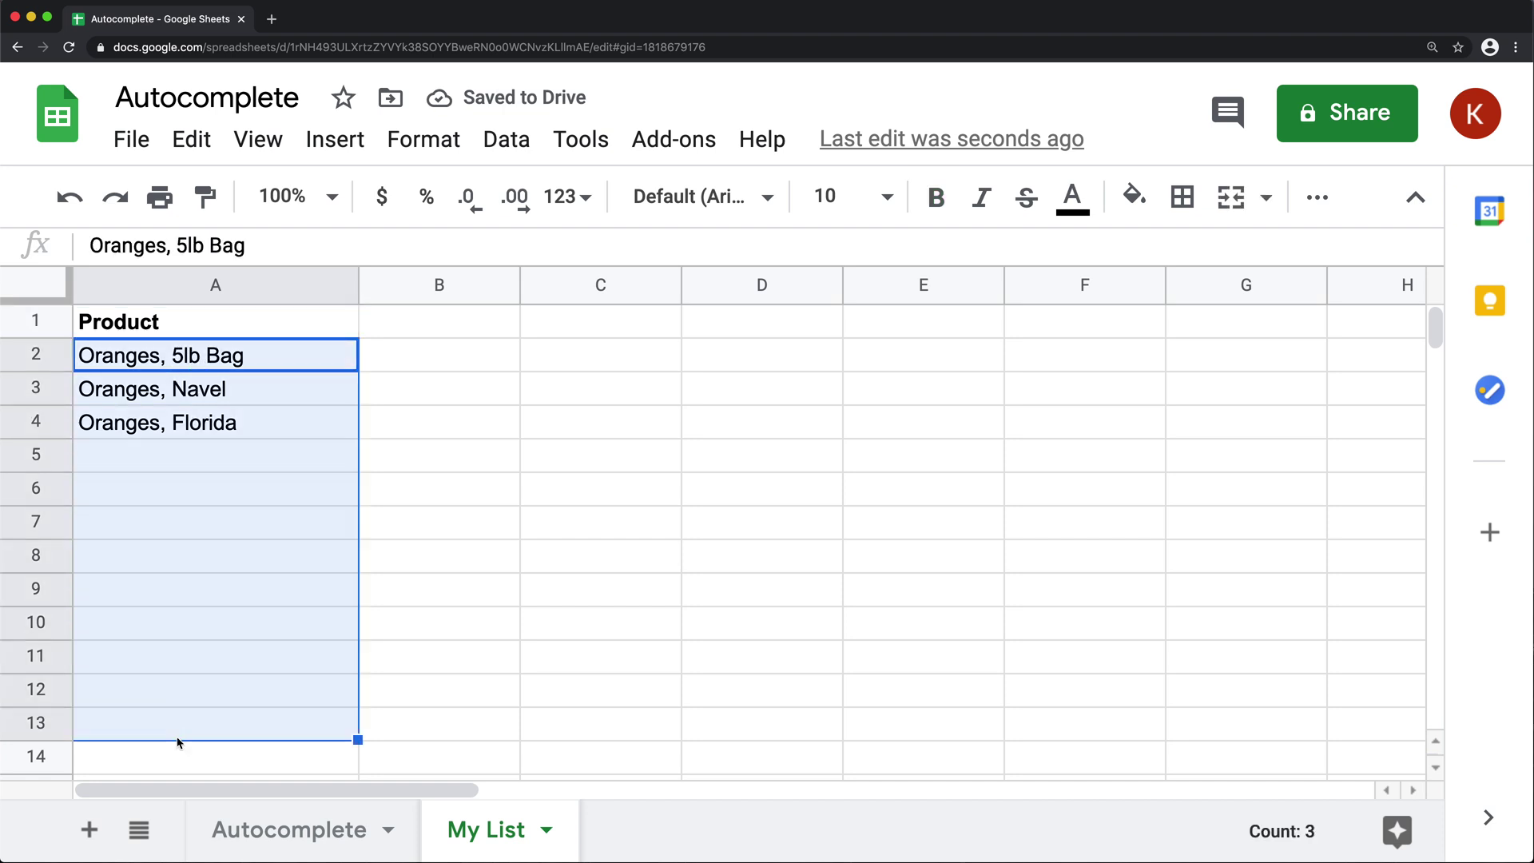
pyautogui.click(188, 549)
pyautogui.press('super+minus')
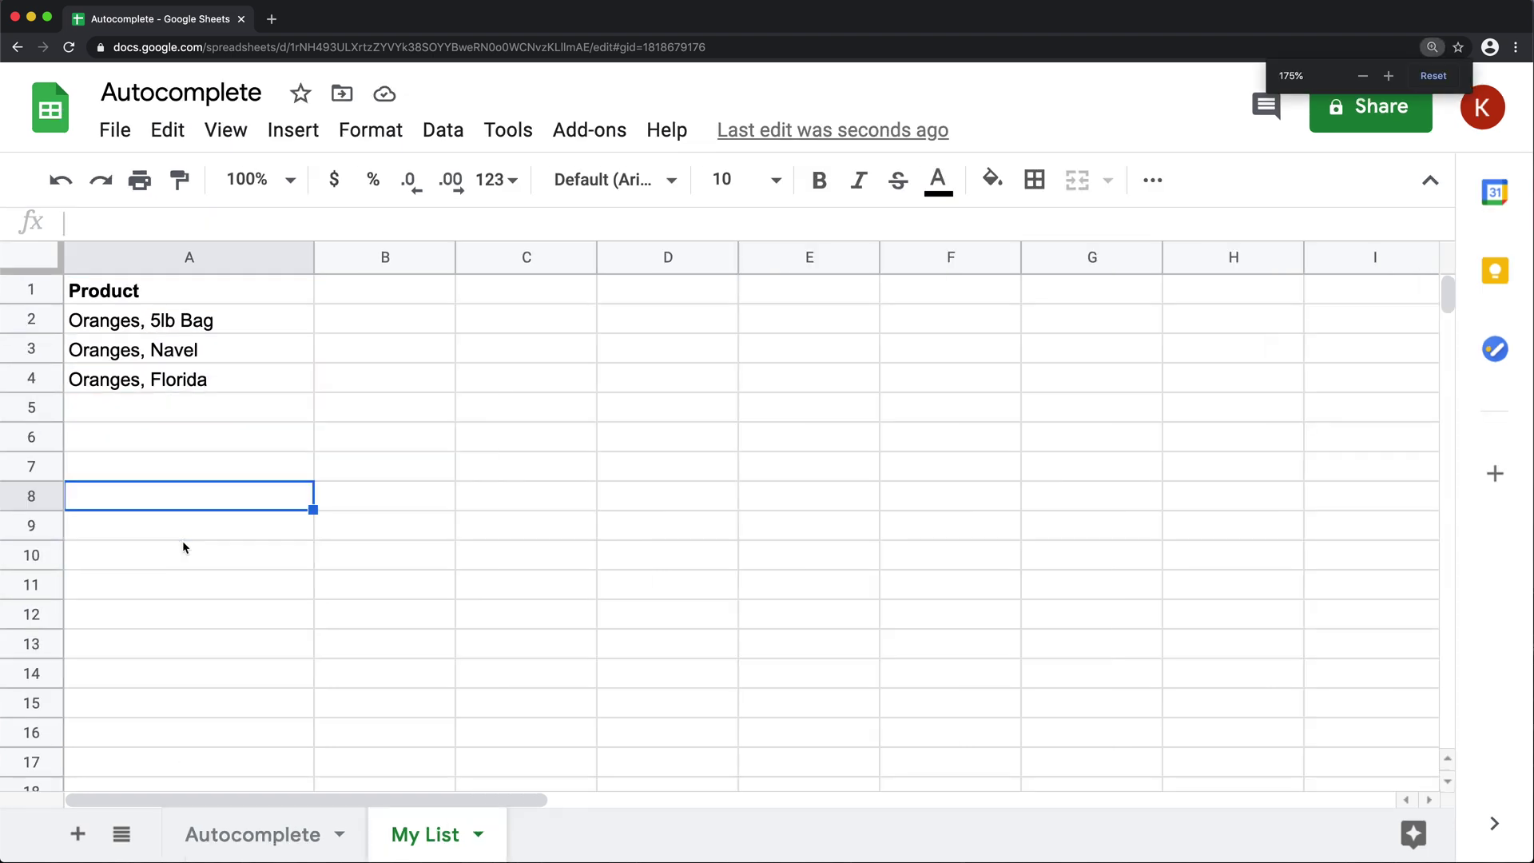
pyautogui.click(169, 322)
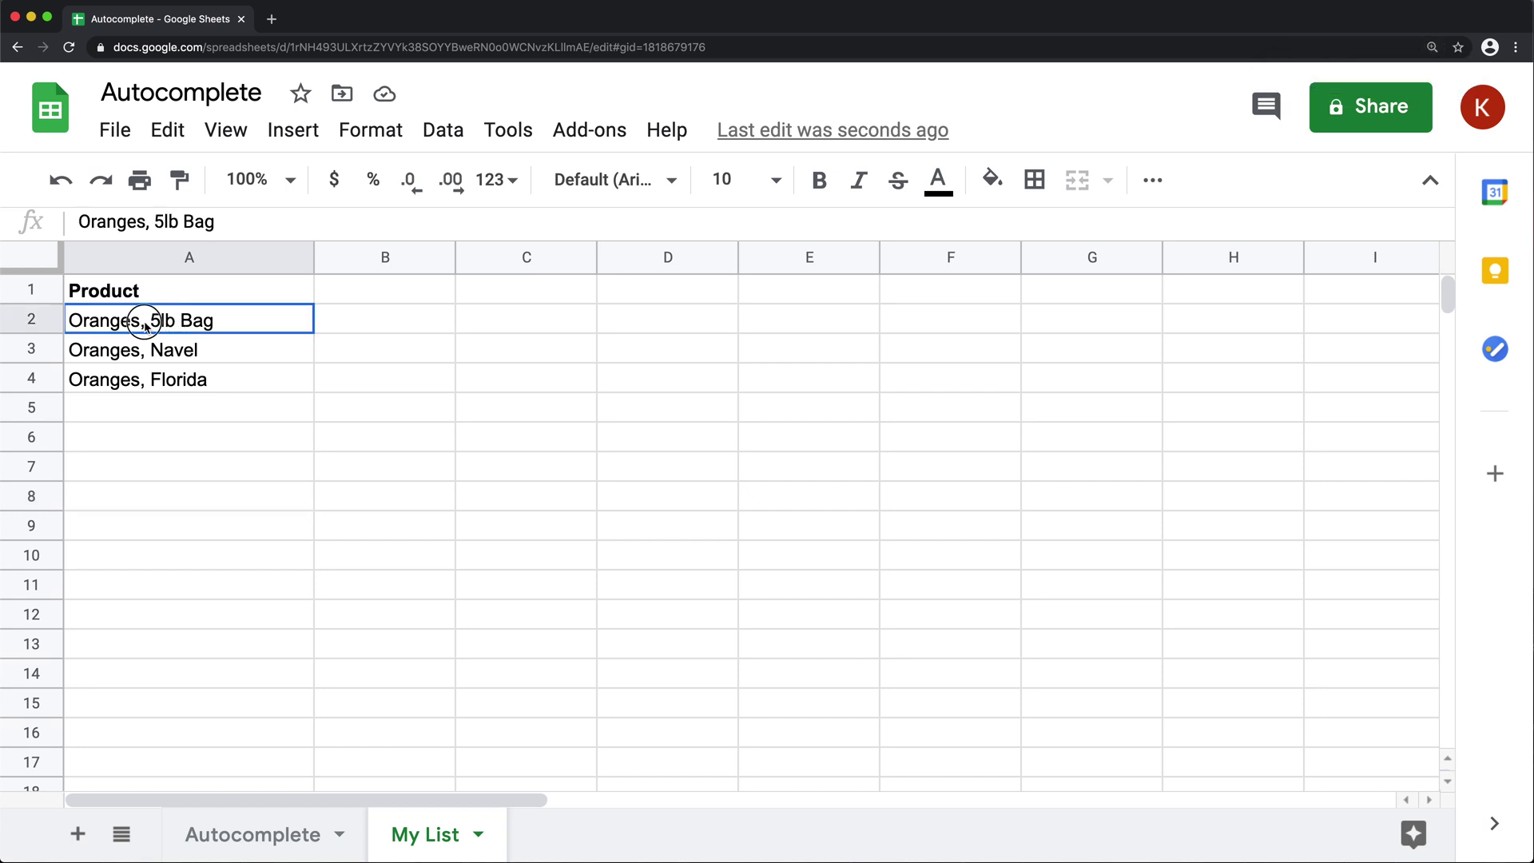
pyautogui.moveTo(216, 326); pyautogui.dragTo(184, 763)
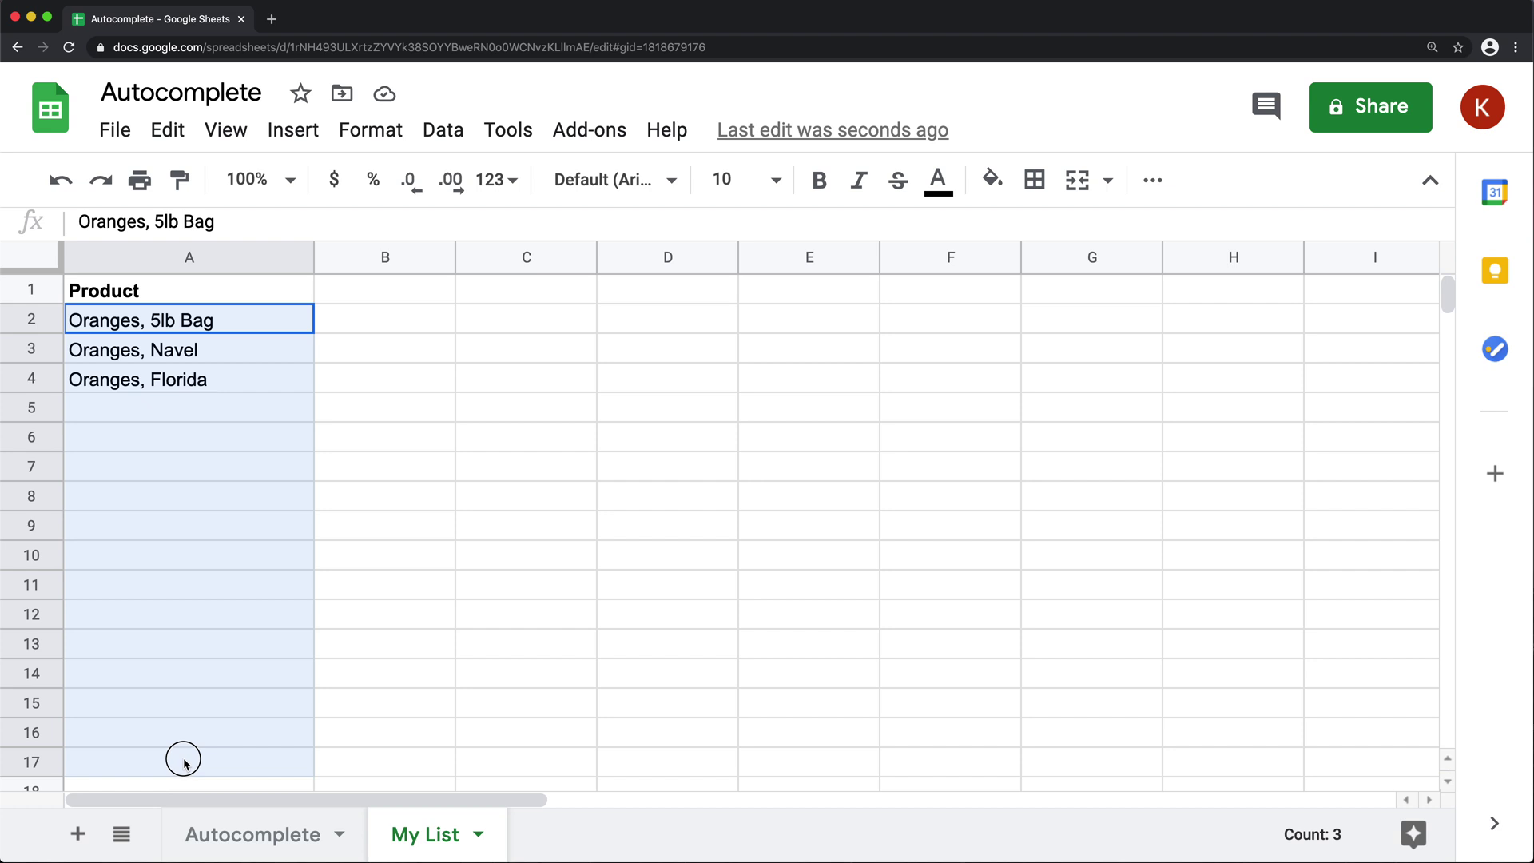
pyautogui.moveTo(184, 762); pyautogui.dragTo(184, 762)
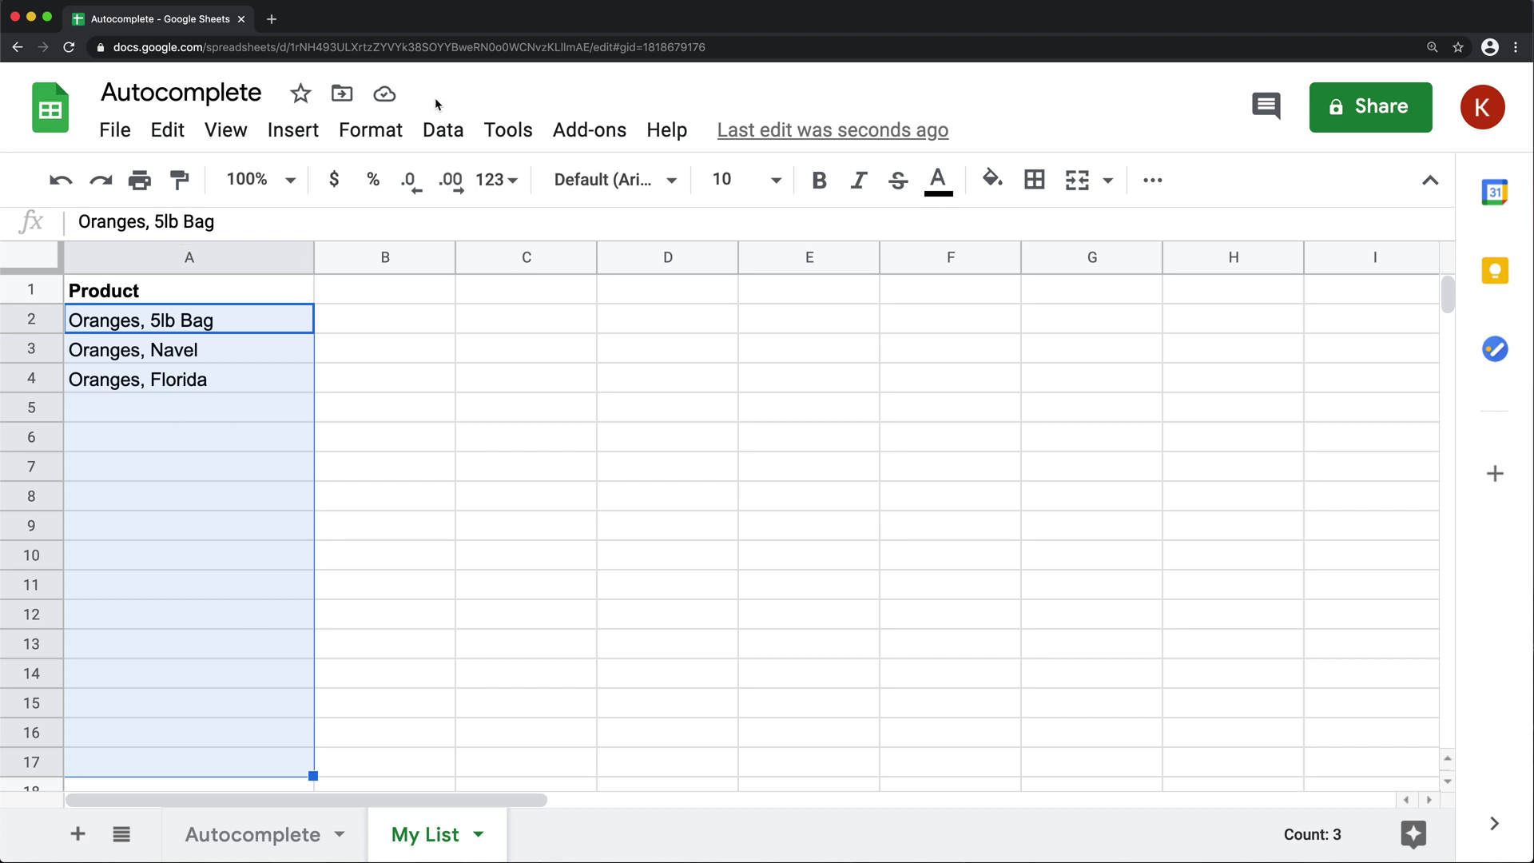
pyautogui.click(444, 131)
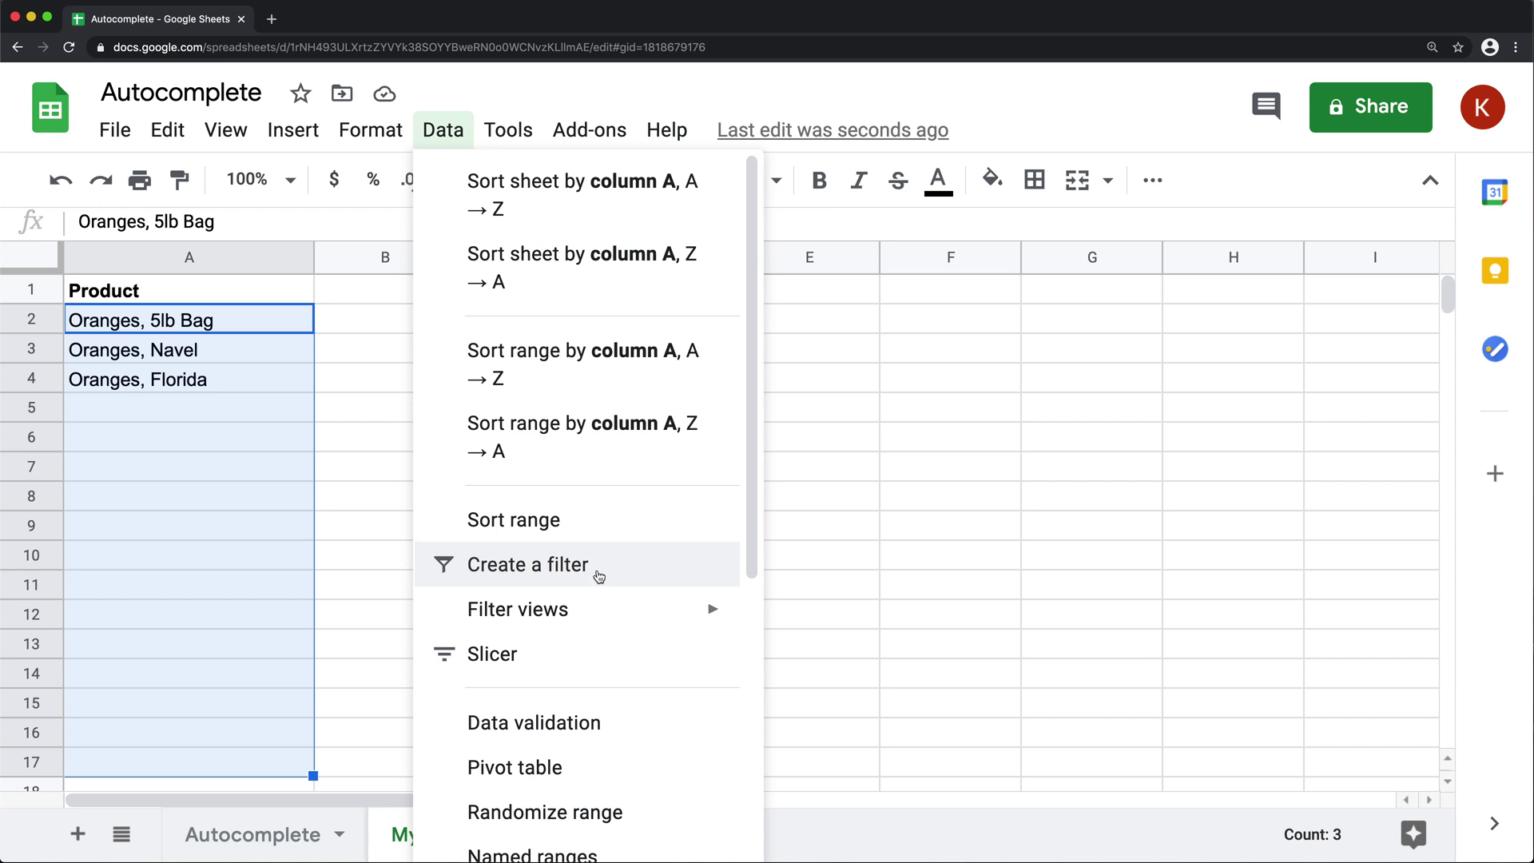
pyautogui.click(547, 631)
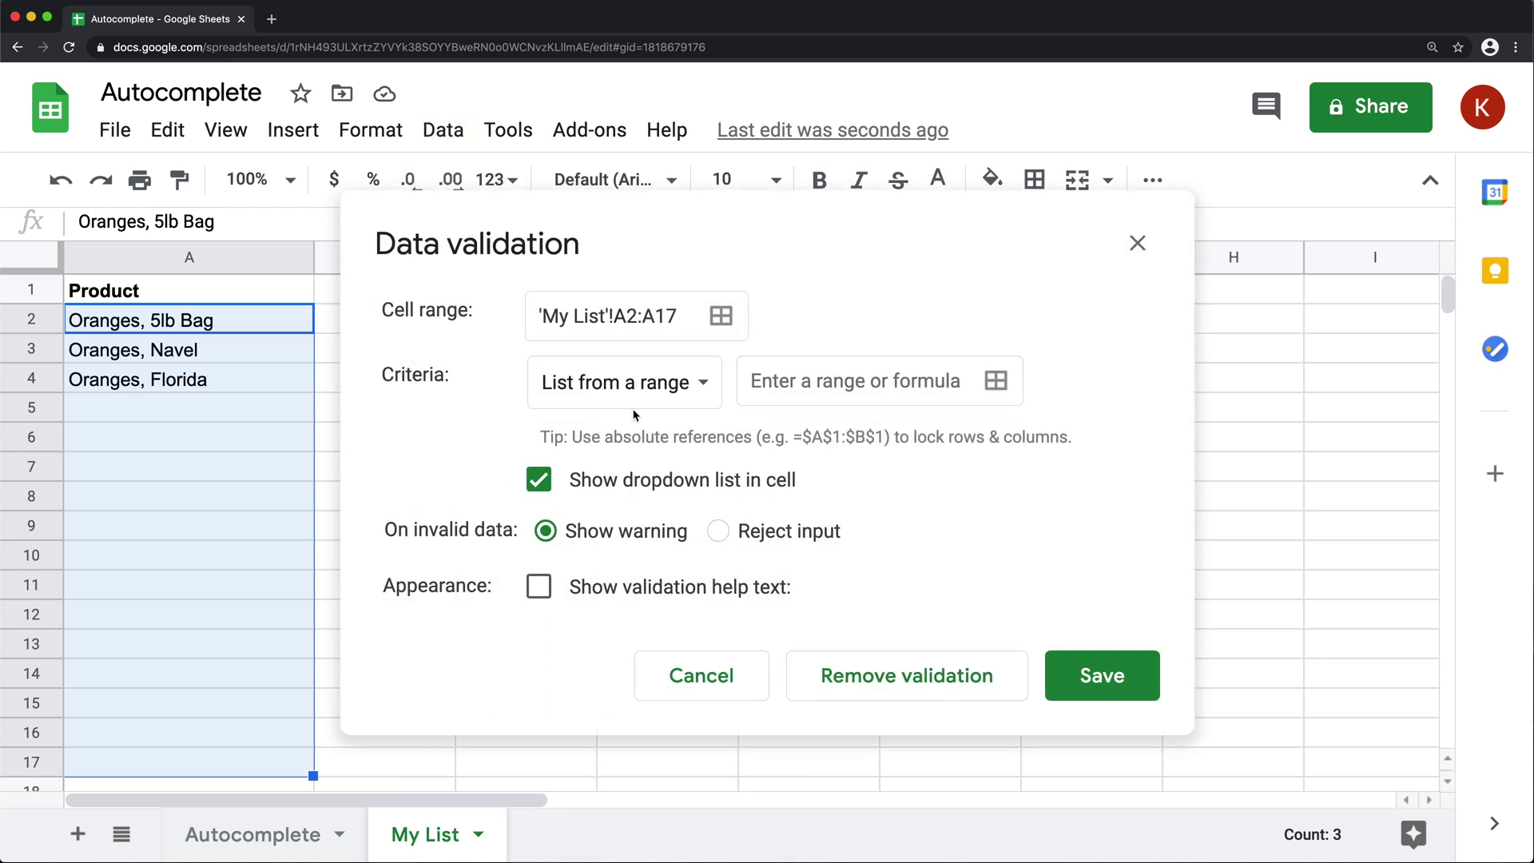
pyautogui.click(840, 373)
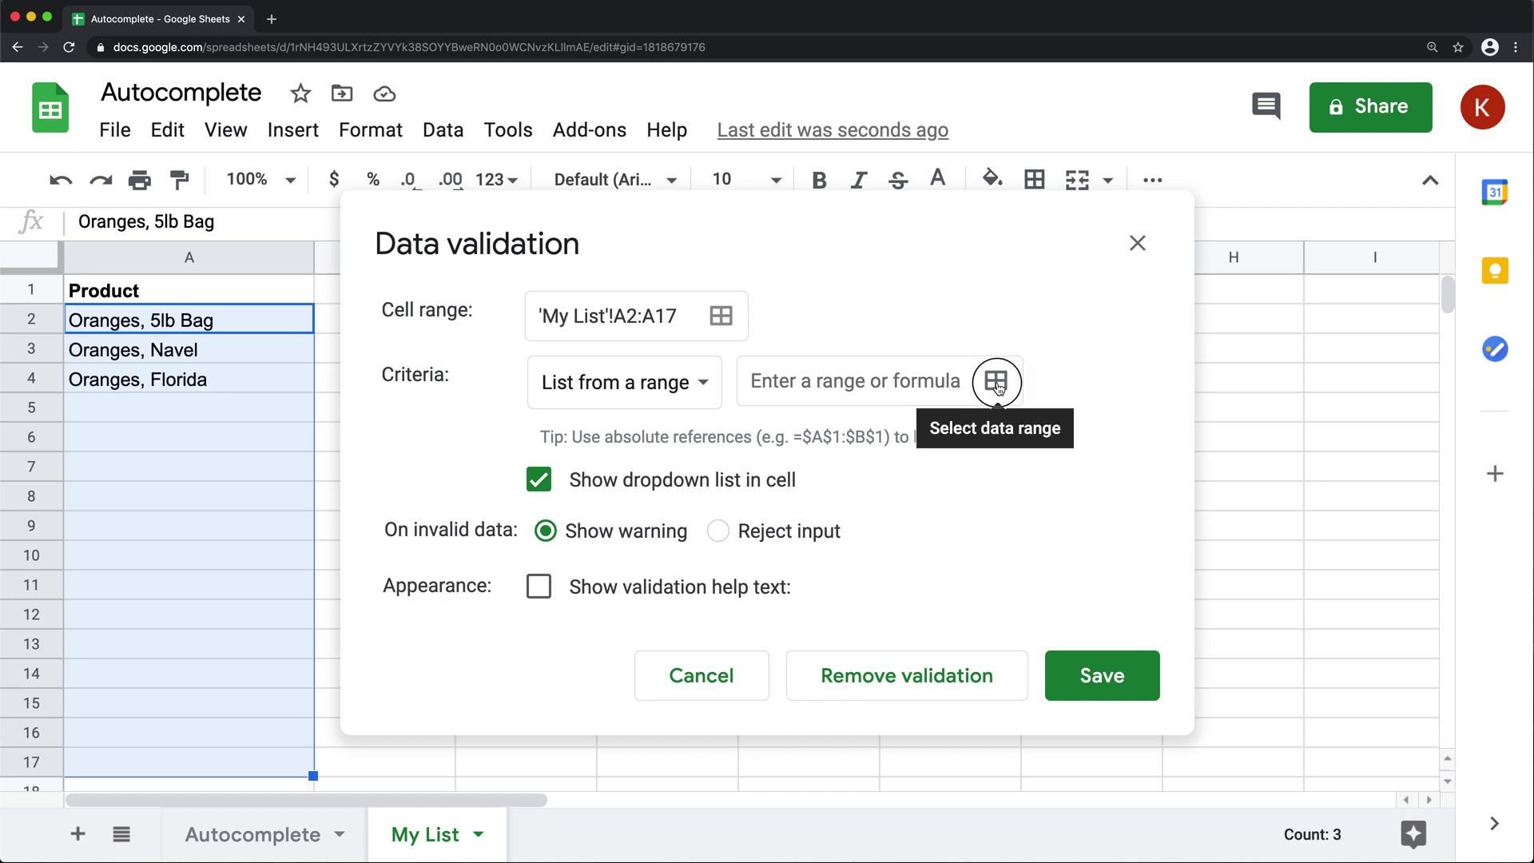
pyautogui.click(995, 382)
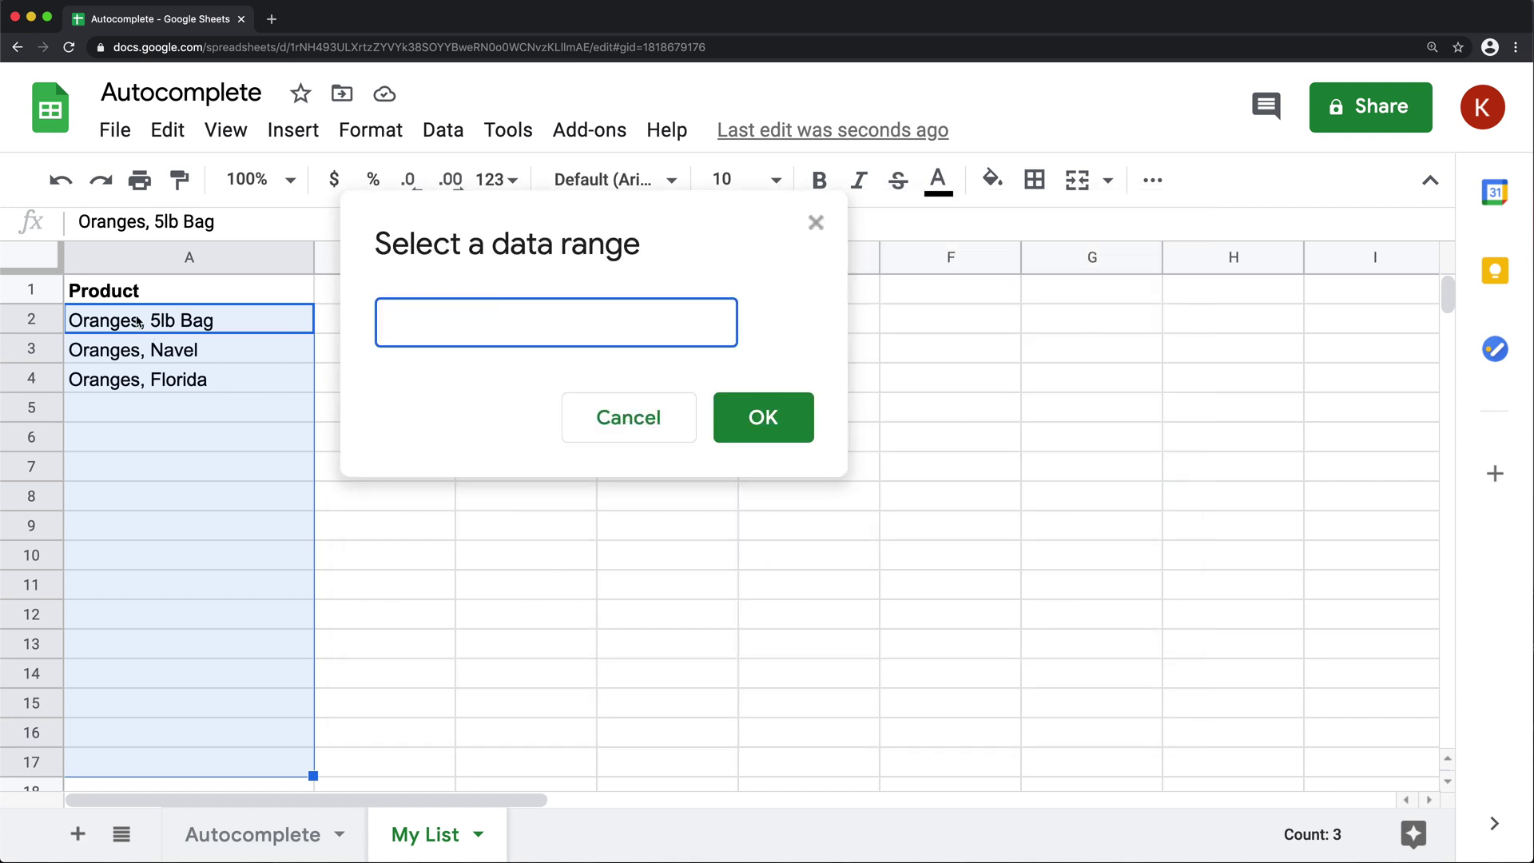
pyautogui.moveTo(142, 322); pyautogui.dragTo(146, 763)
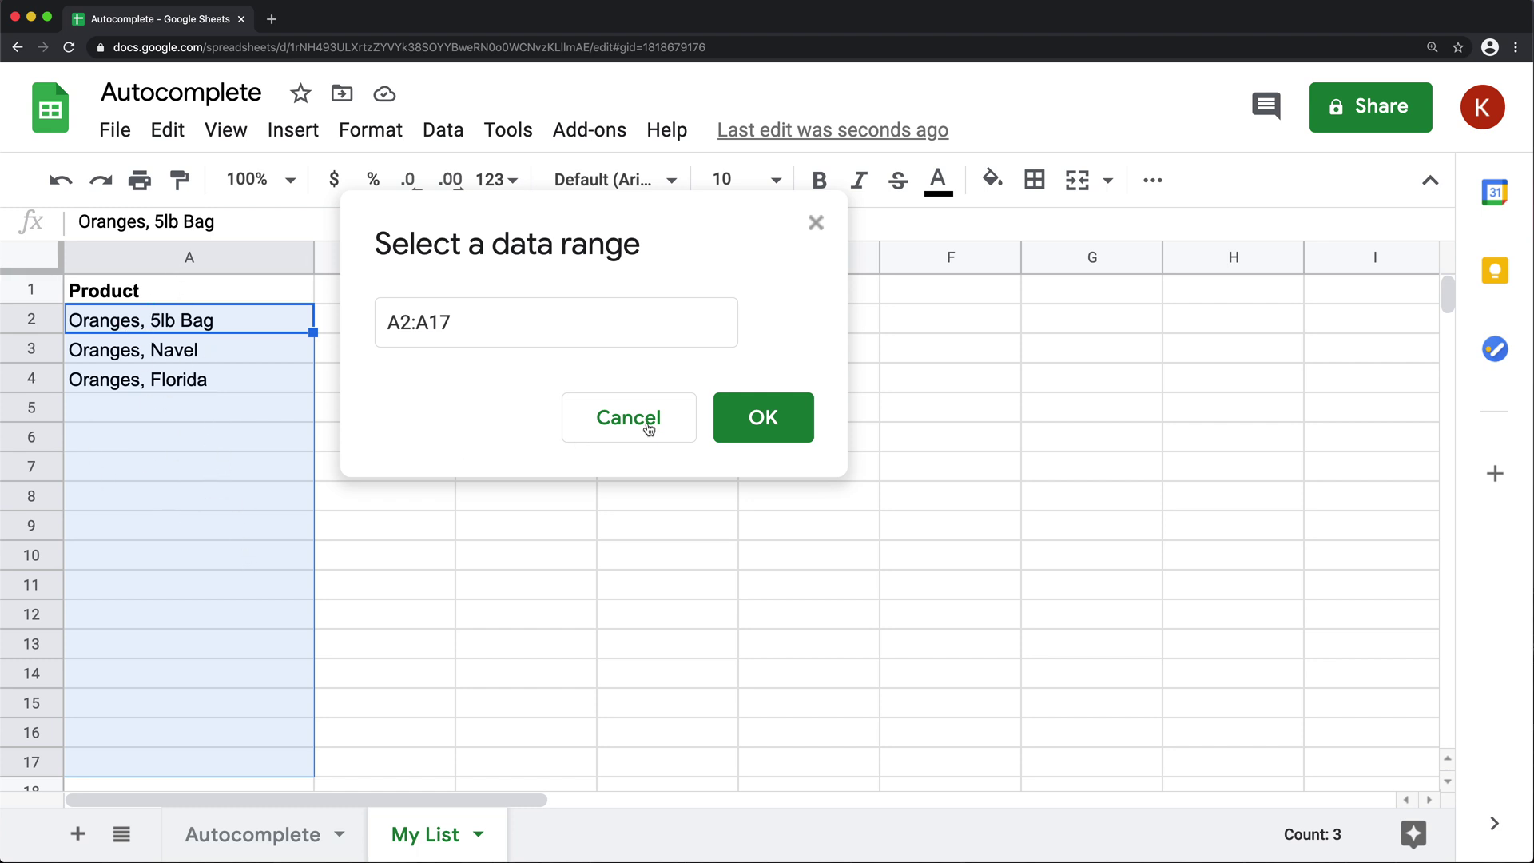
pyautogui.click(763, 430)
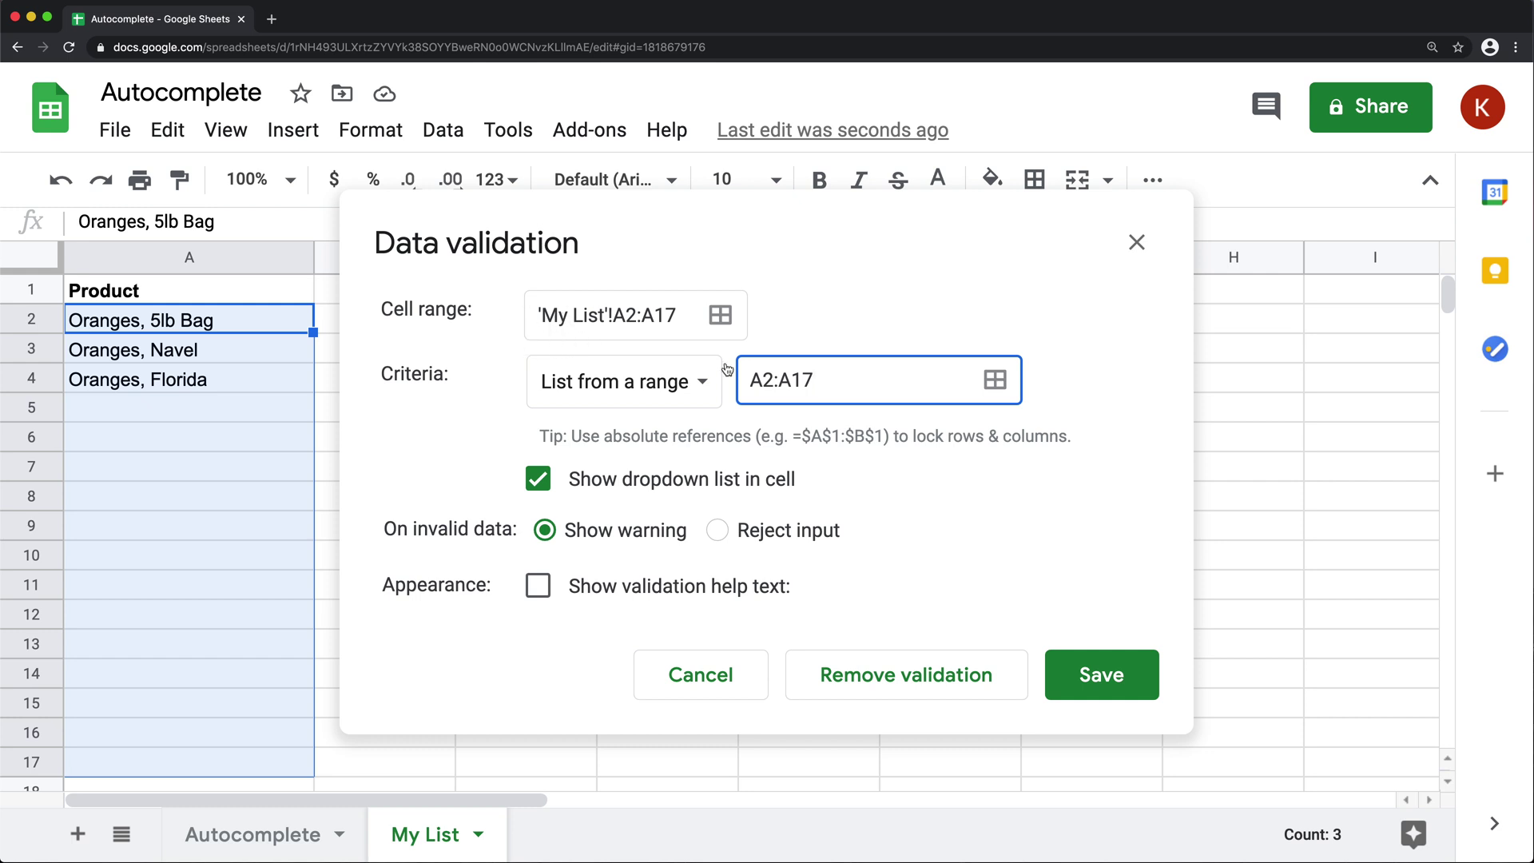
pyautogui.click(1100, 676)
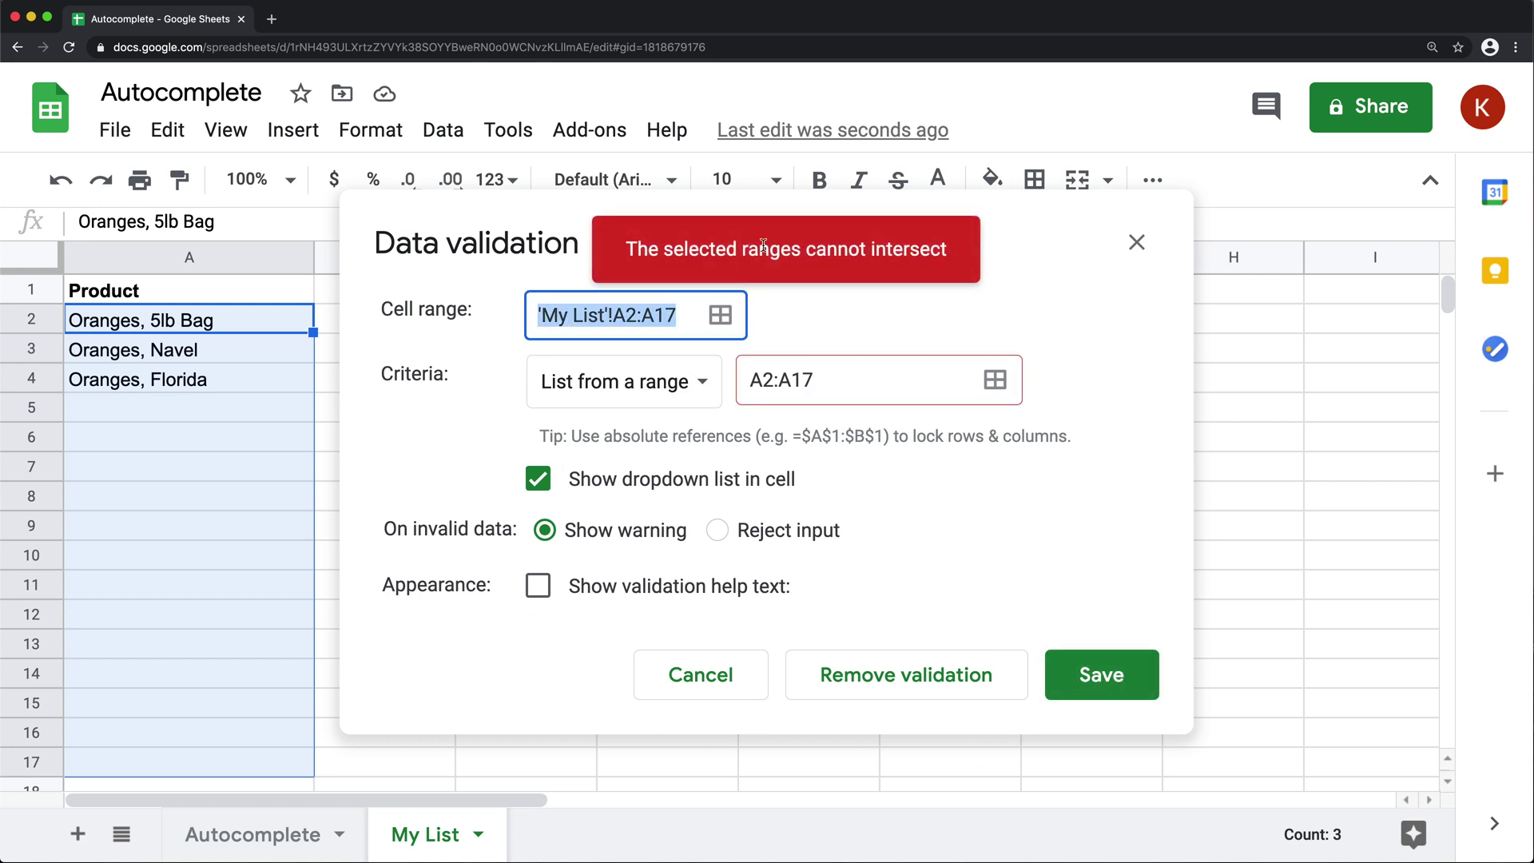
pyautogui.moveTo(644, 247); pyautogui.dragTo(935, 250)
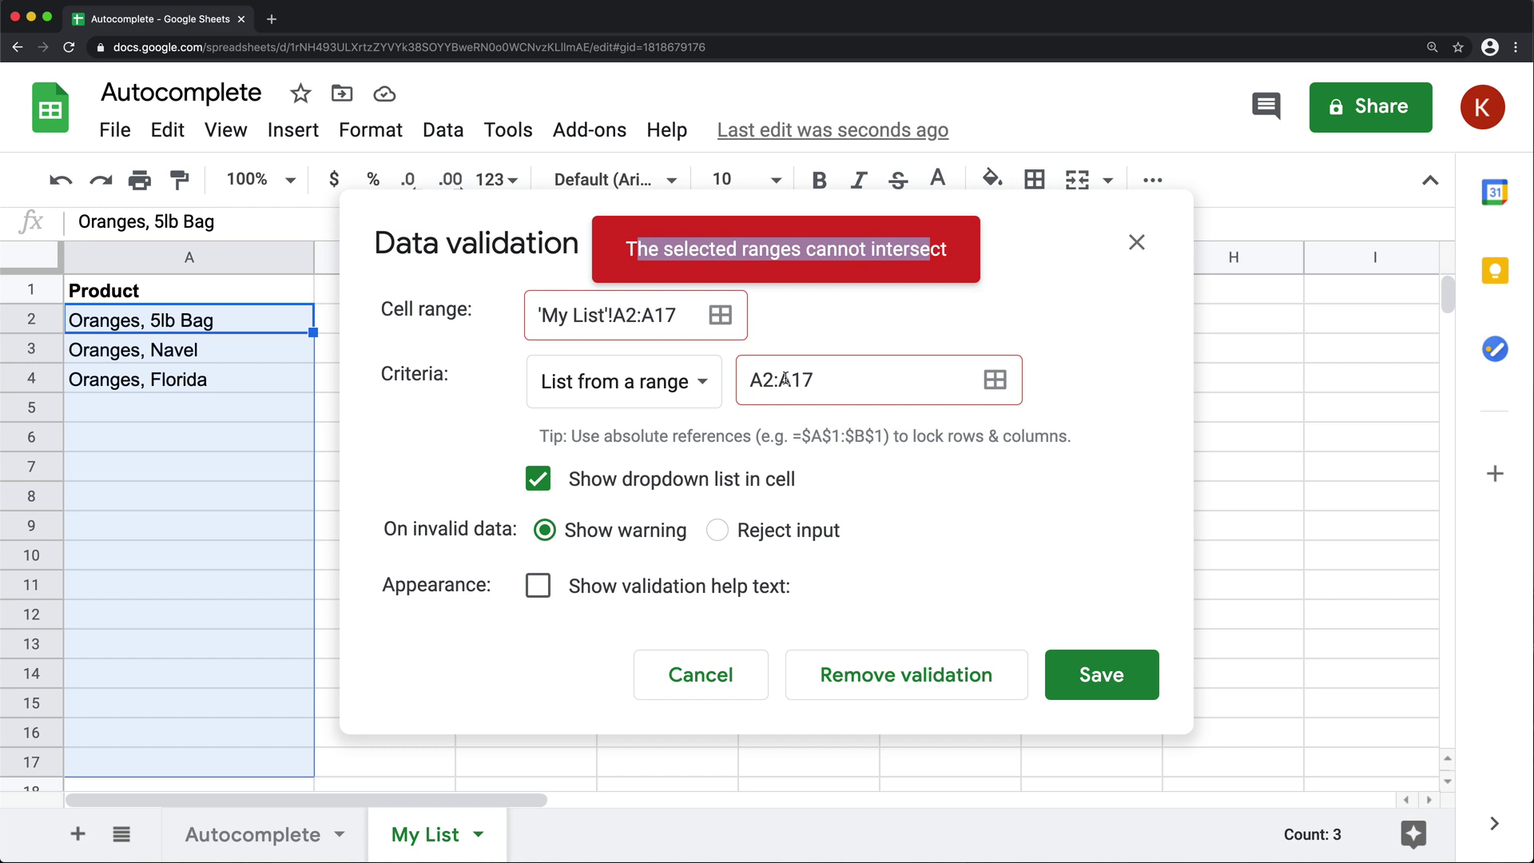
pyautogui.click(832, 380)
pyautogui.moveTo(833, 379); pyautogui.dragTo(735, 381)
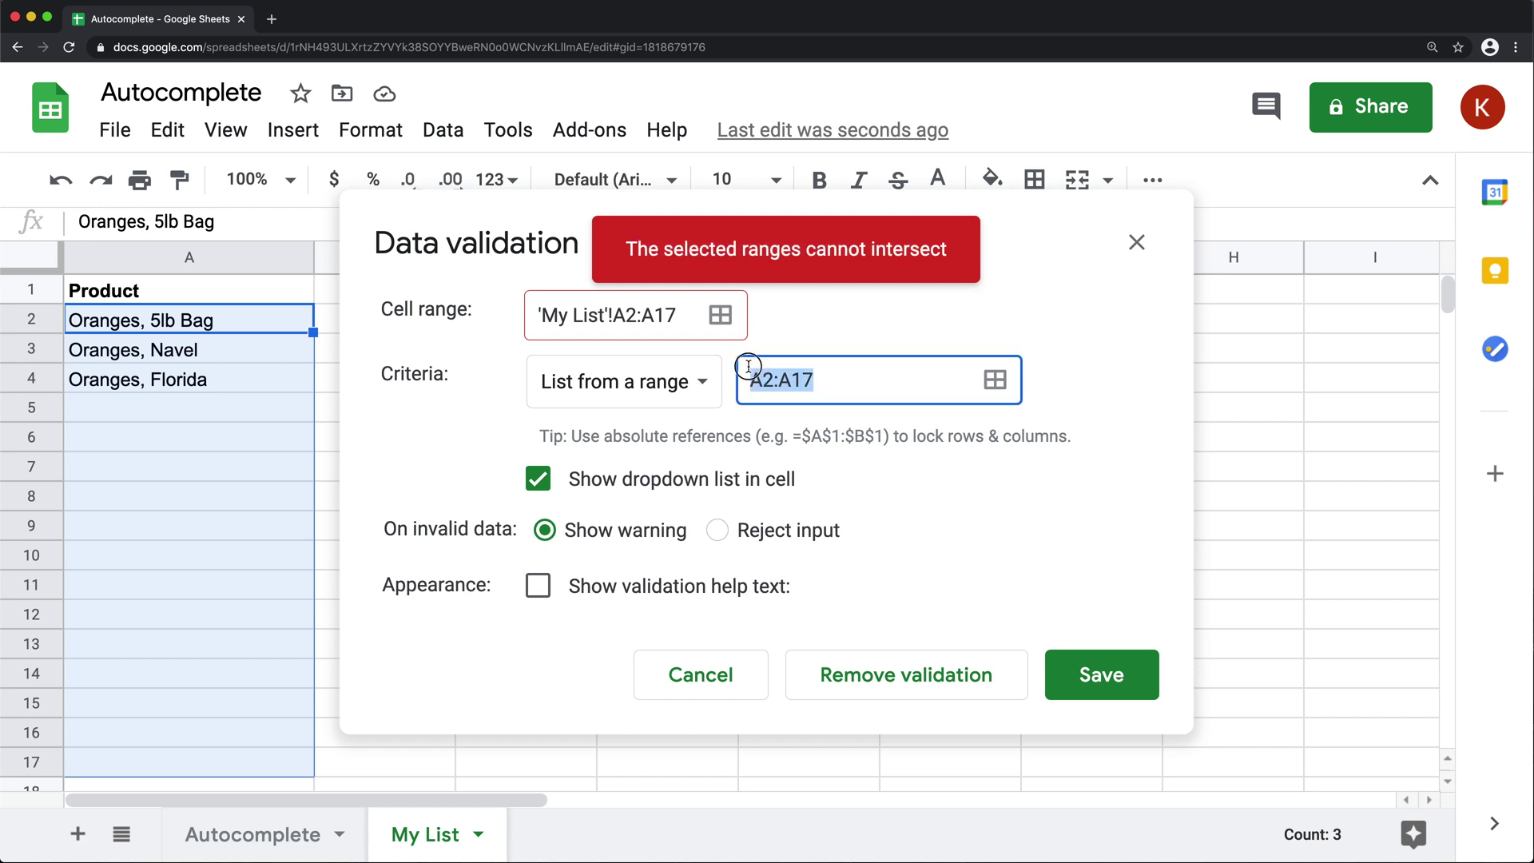
pyautogui.click(636, 317)
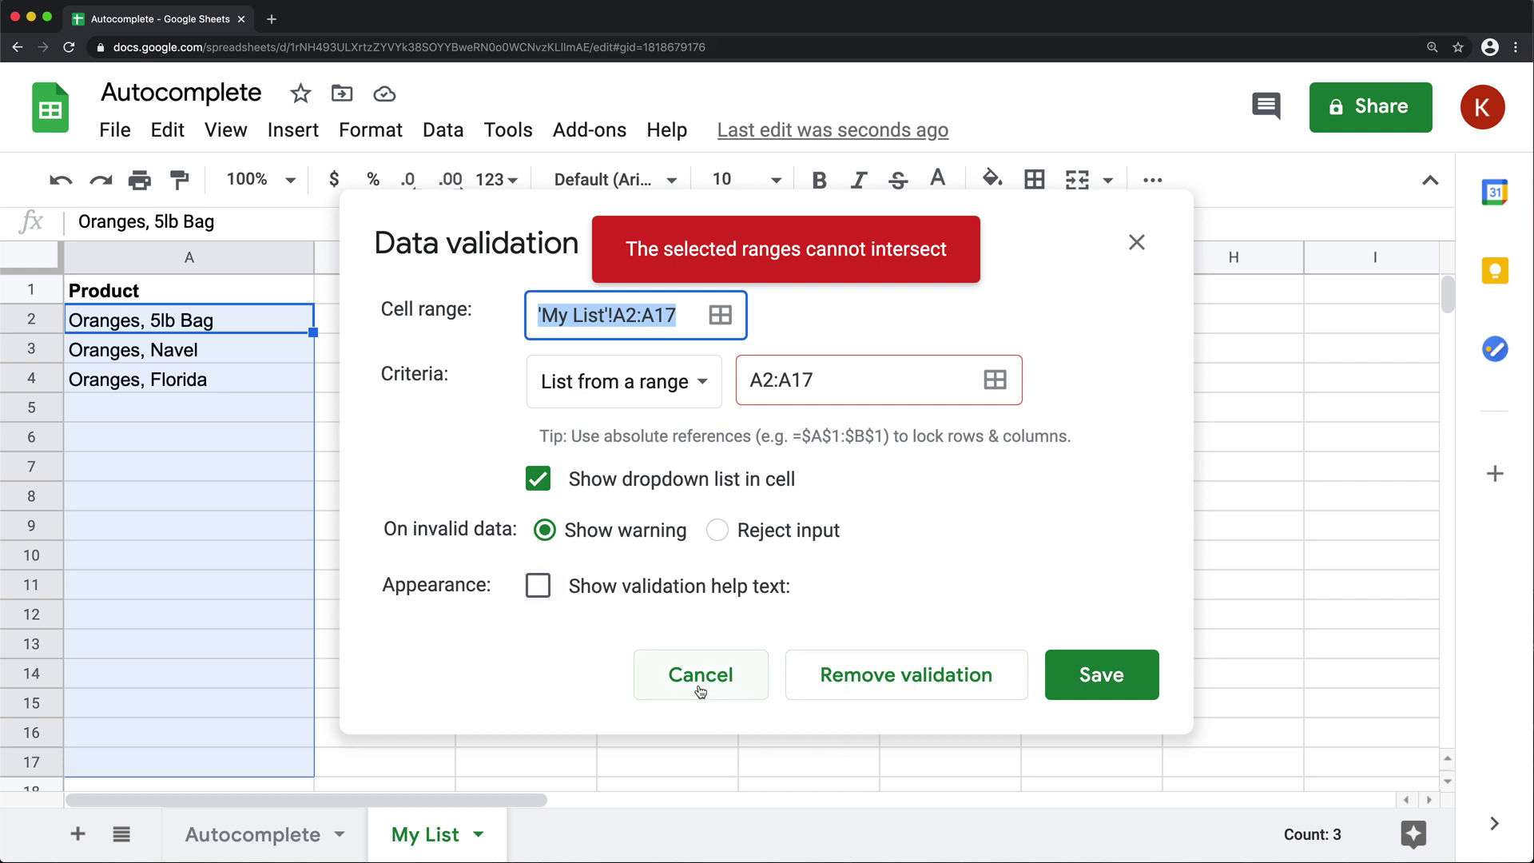
pyautogui.click(701, 675)
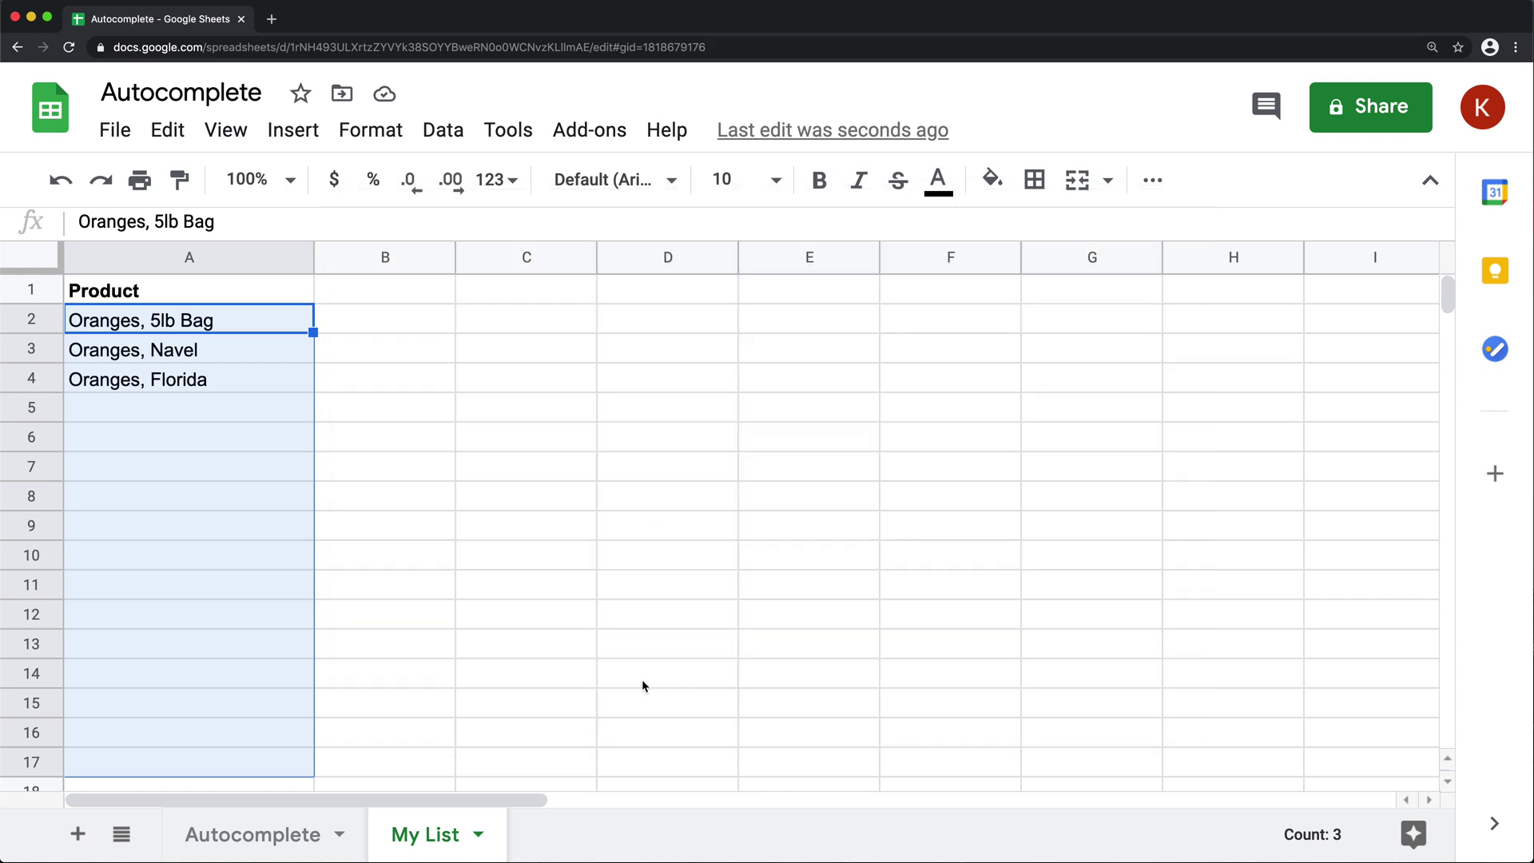
pyautogui.click(152, 291)
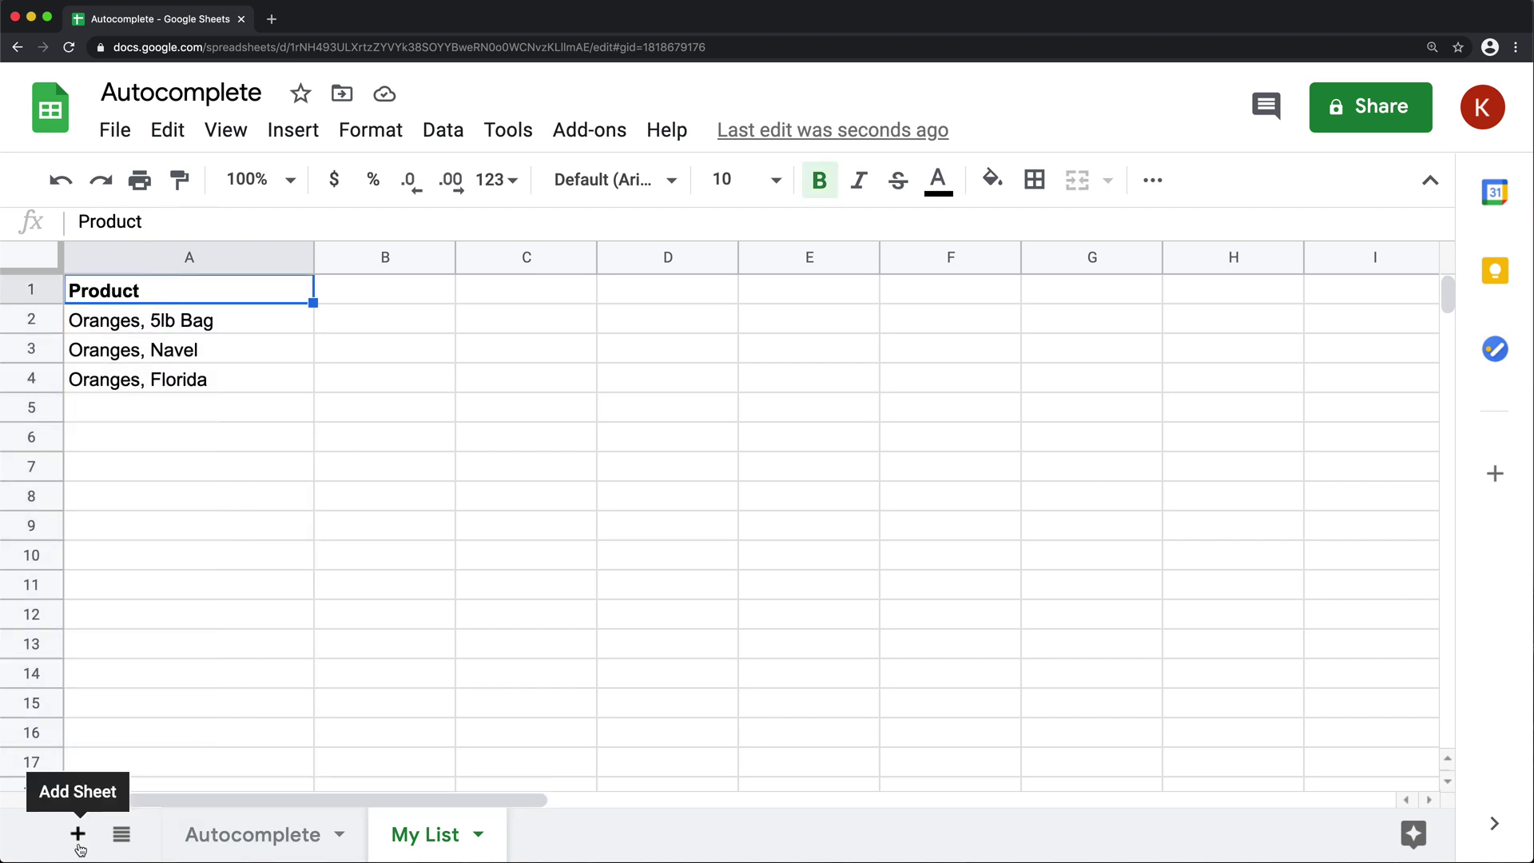
pyautogui.click(78, 846)
pyautogui.doubleClick(556, 839)
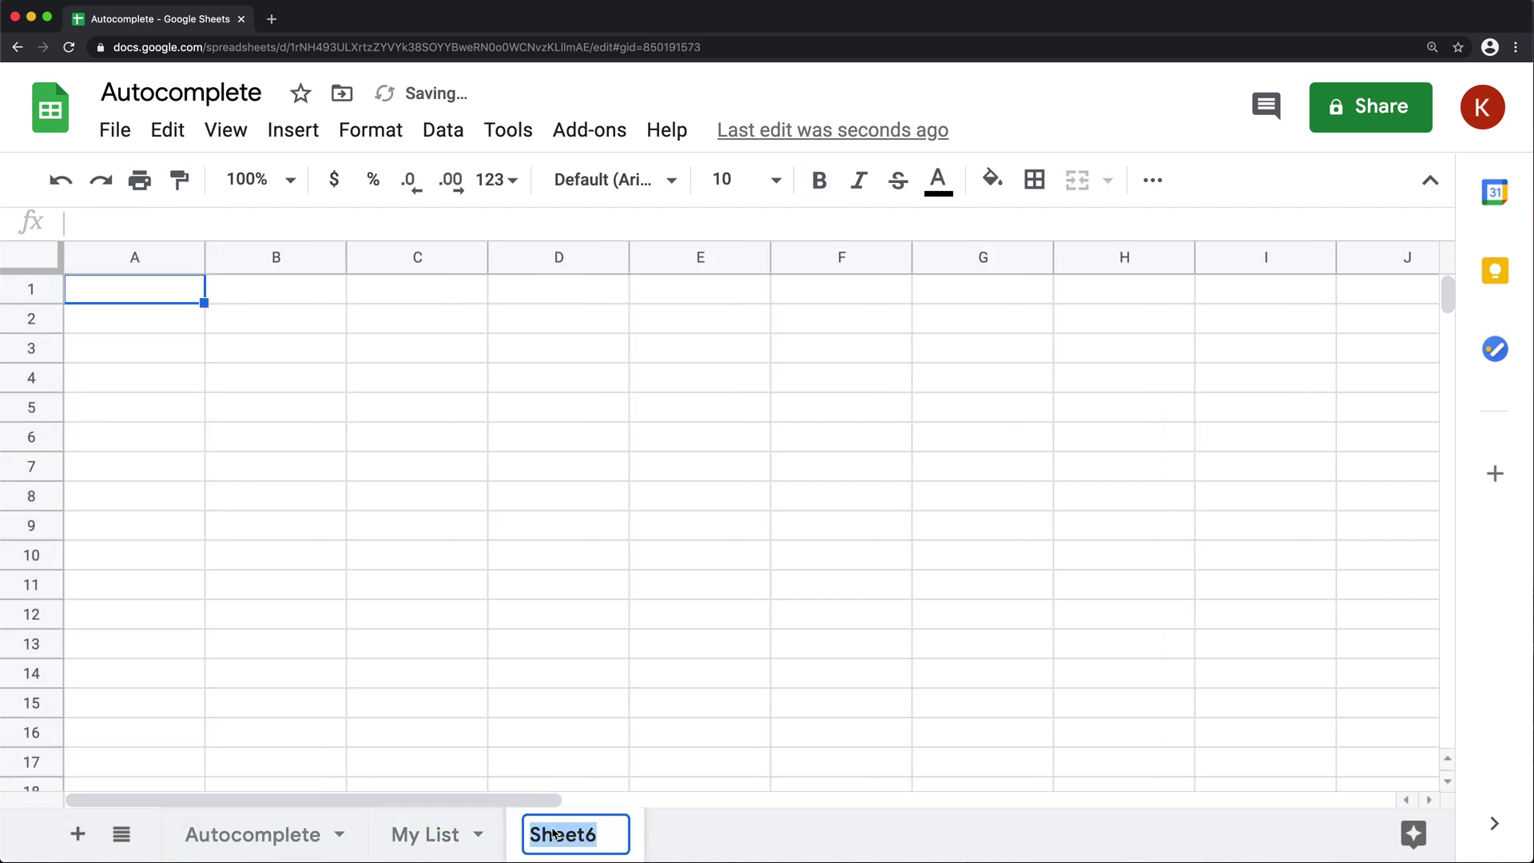
pyautogui.write('Options')
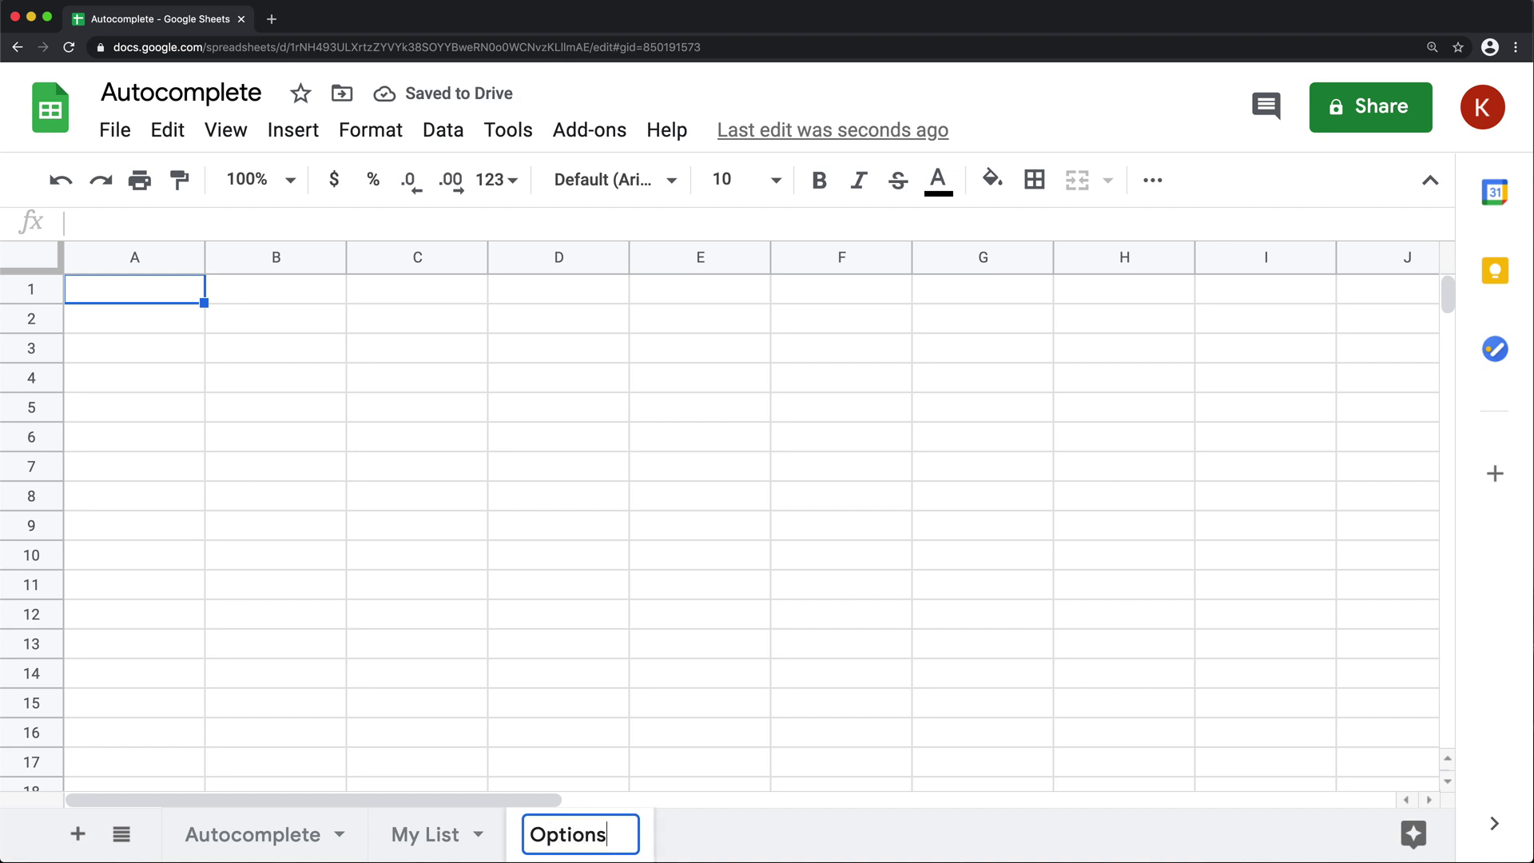
pyautogui.press('Return')
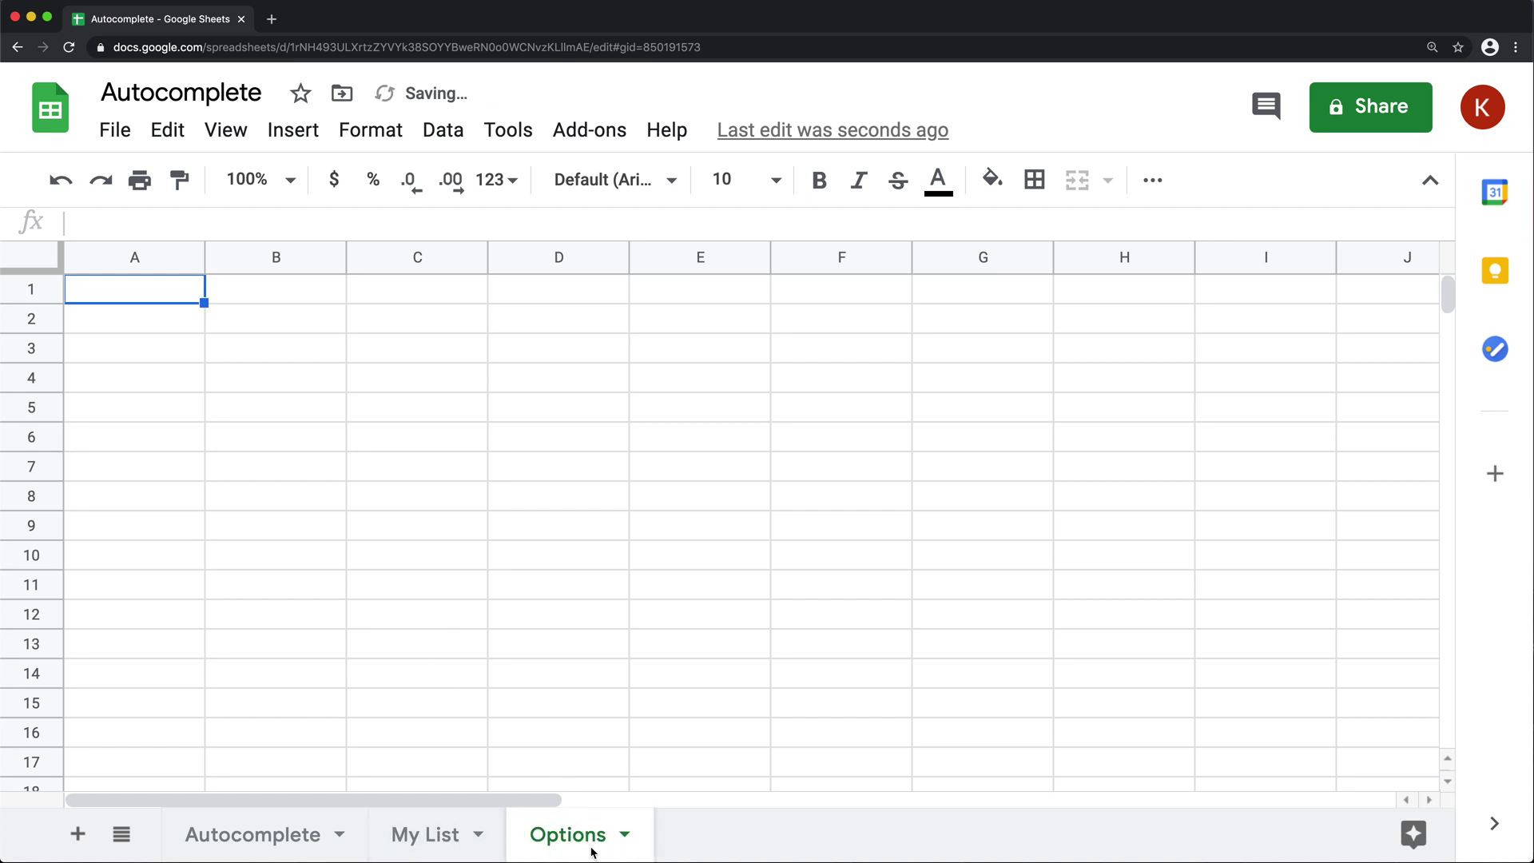
pyautogui.click(440, 842)
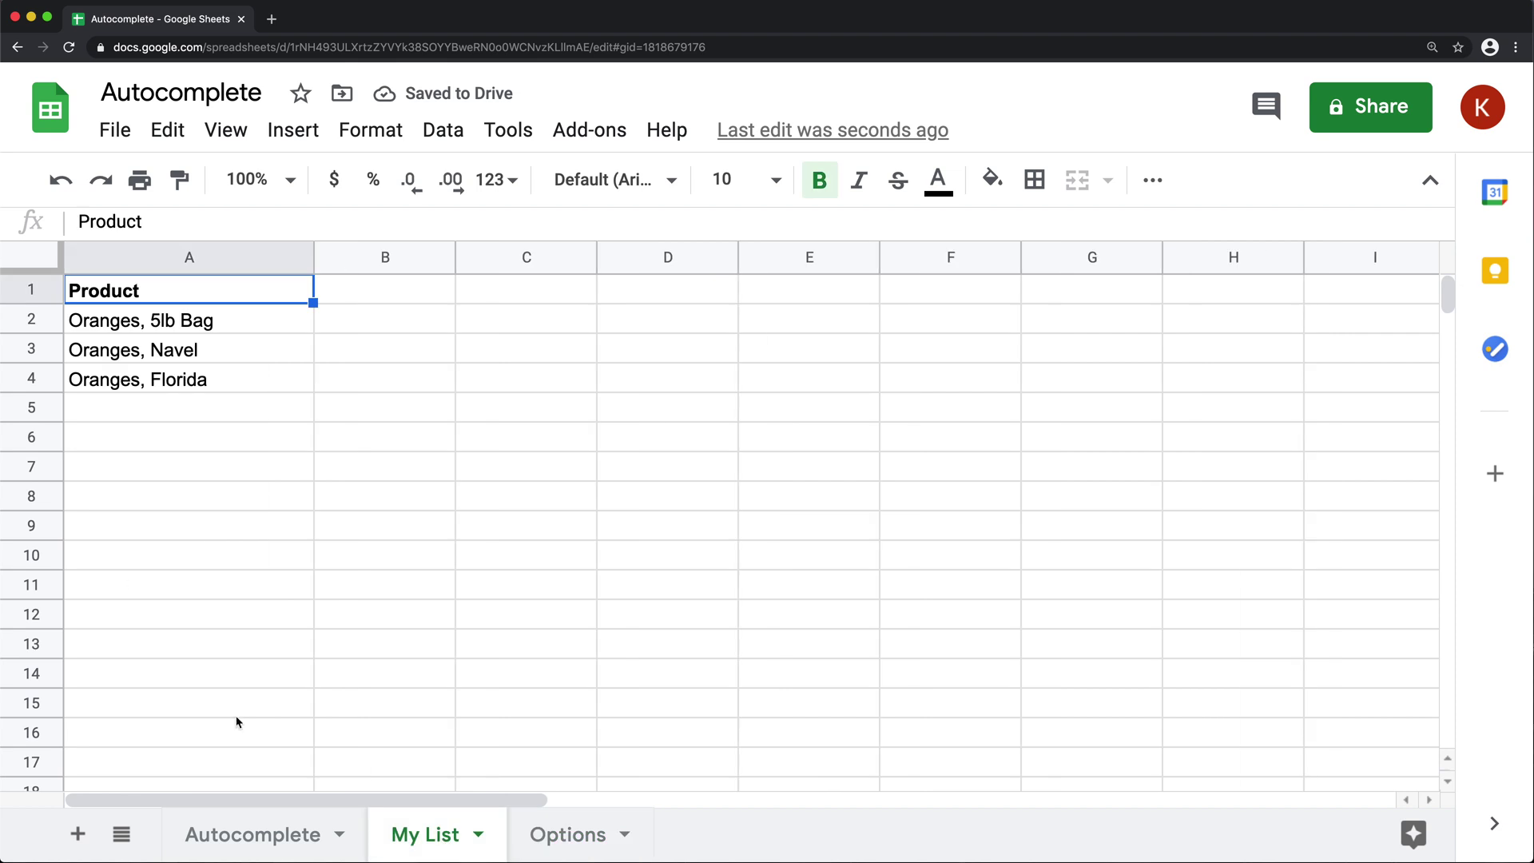
pyautogui.moveTo(146, 322); pyautogui.dragTo(170, 692)
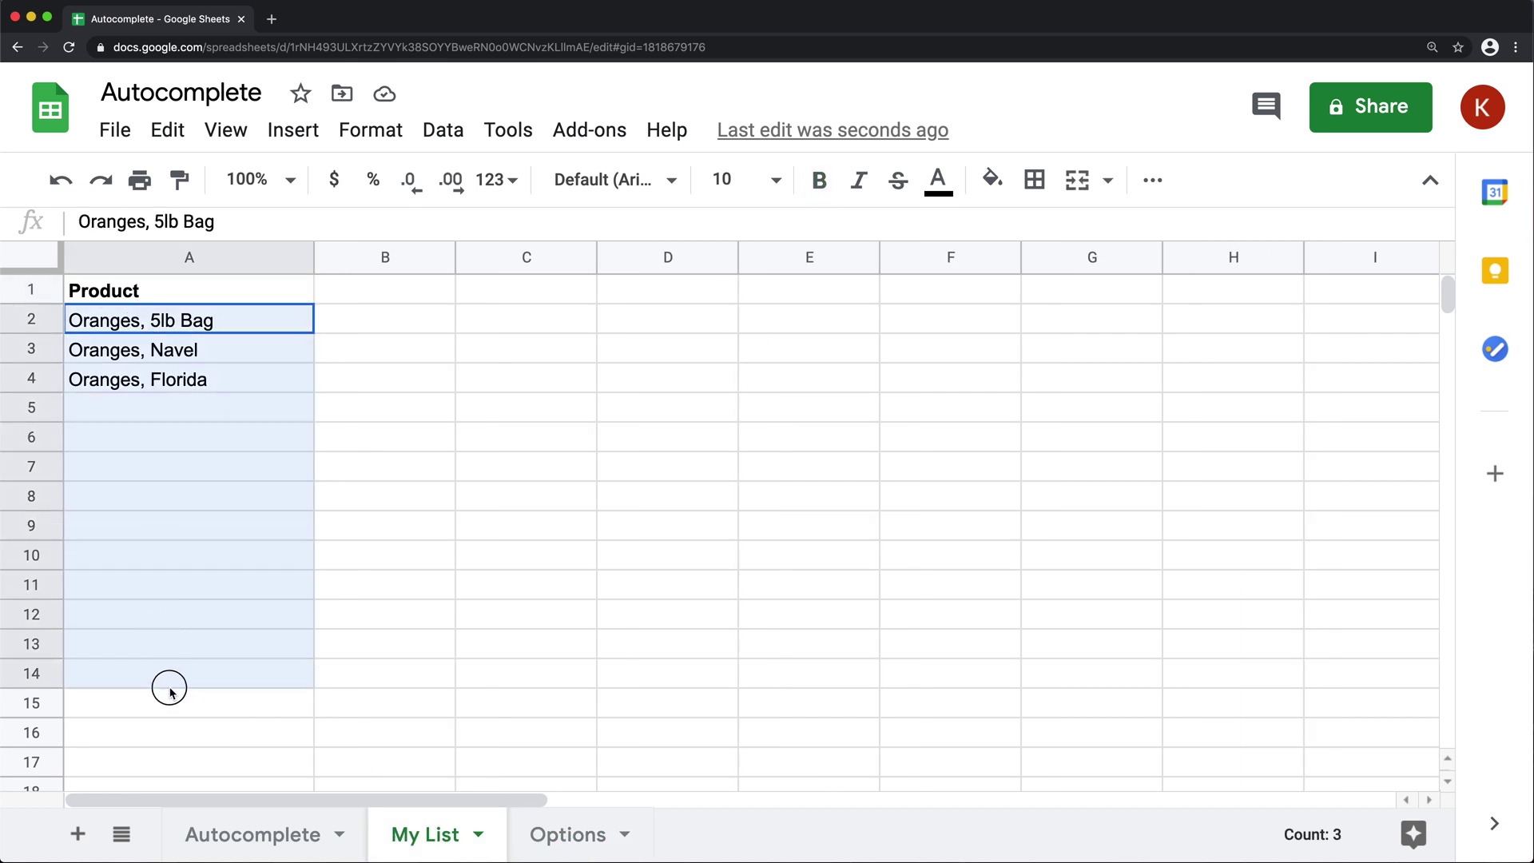
pyautogui.click(550, 839)
pyautogui.moveTo(142, 323); pyautogui.dragTo(170, 724)
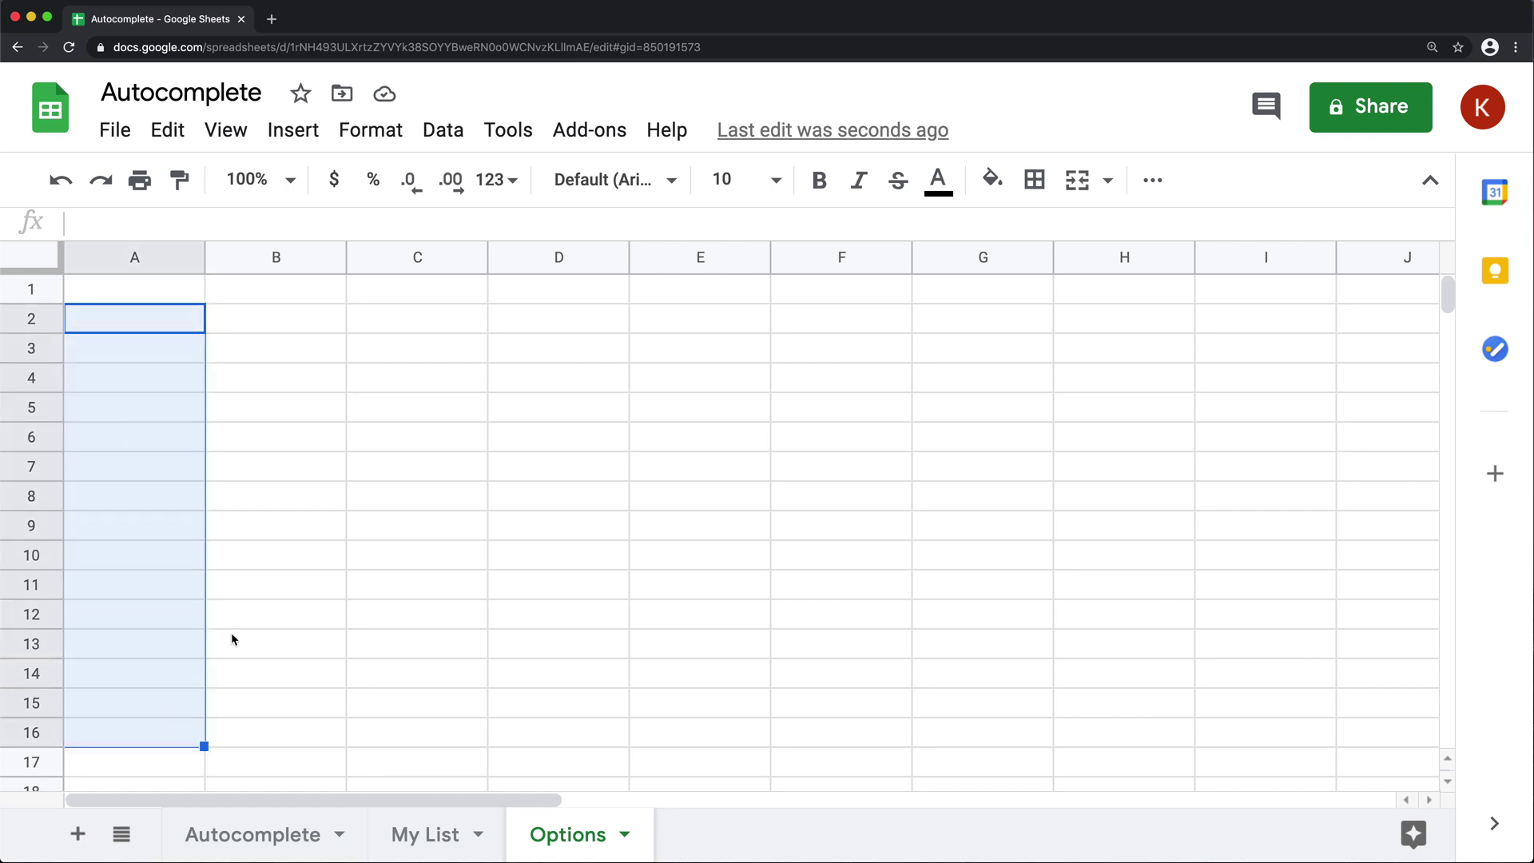
pyautogui.click(256, 586)
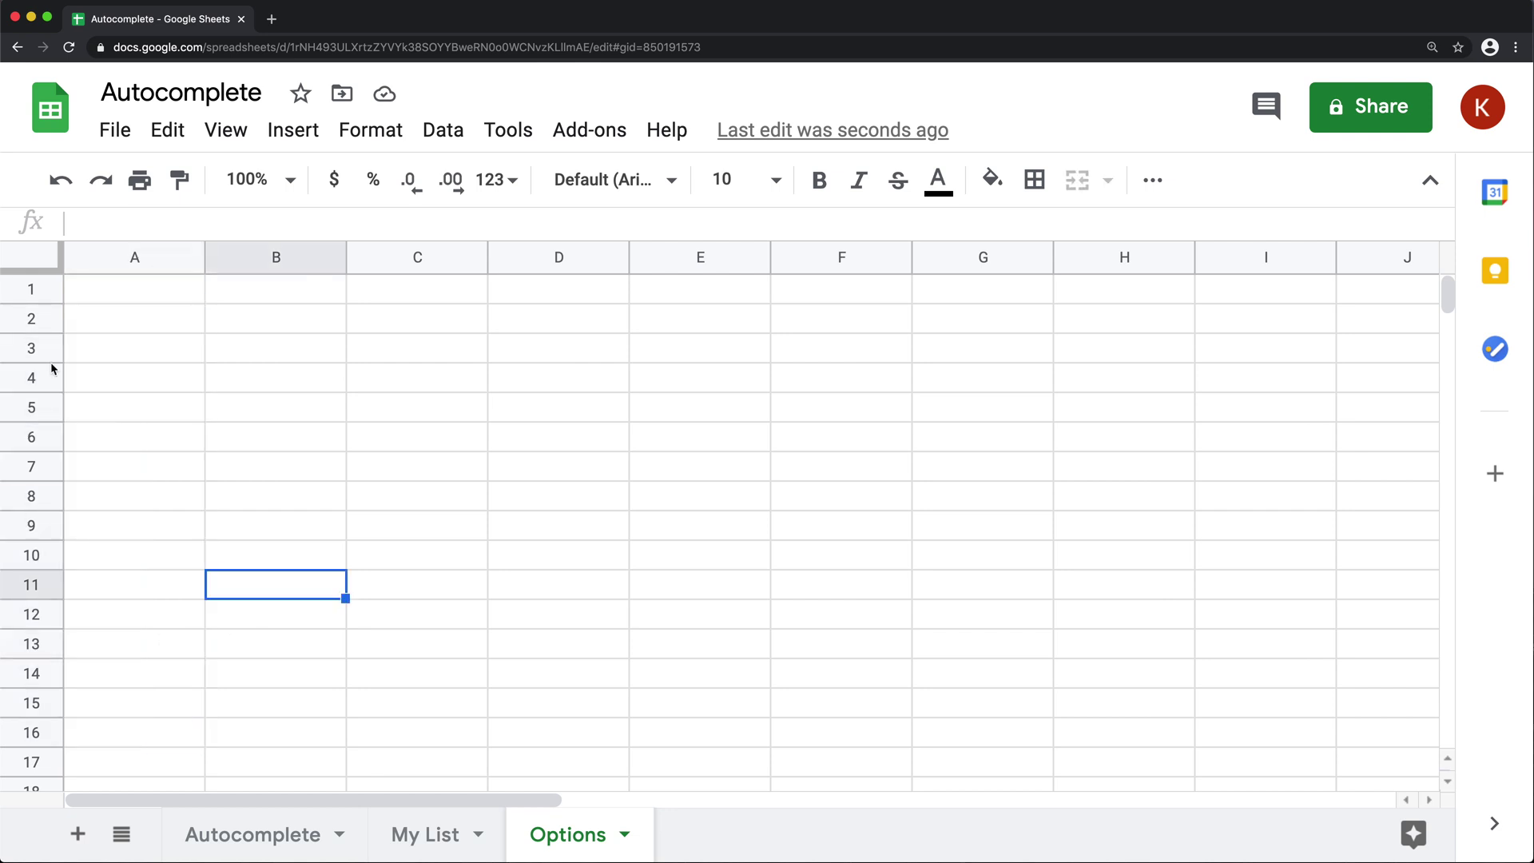
pyautogui.click(445, 835)
pyautogui.moveTo(140, 326); pyautogui.dragTo(171, 737)
pyautogui.click(565, 833)
pyautogui.click(446, 836)
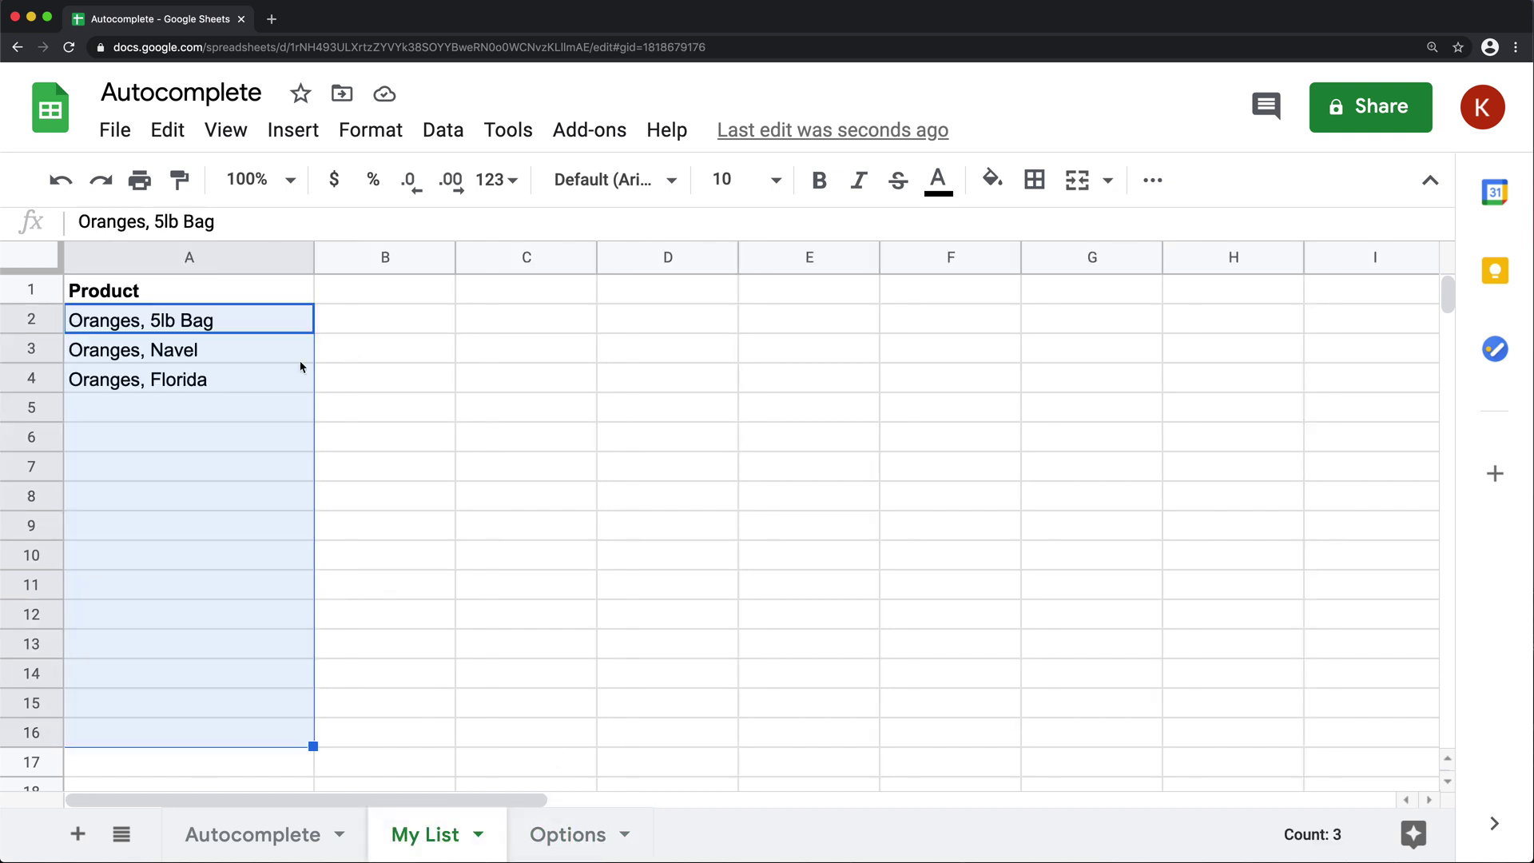
pyautogui.click(175, 478)
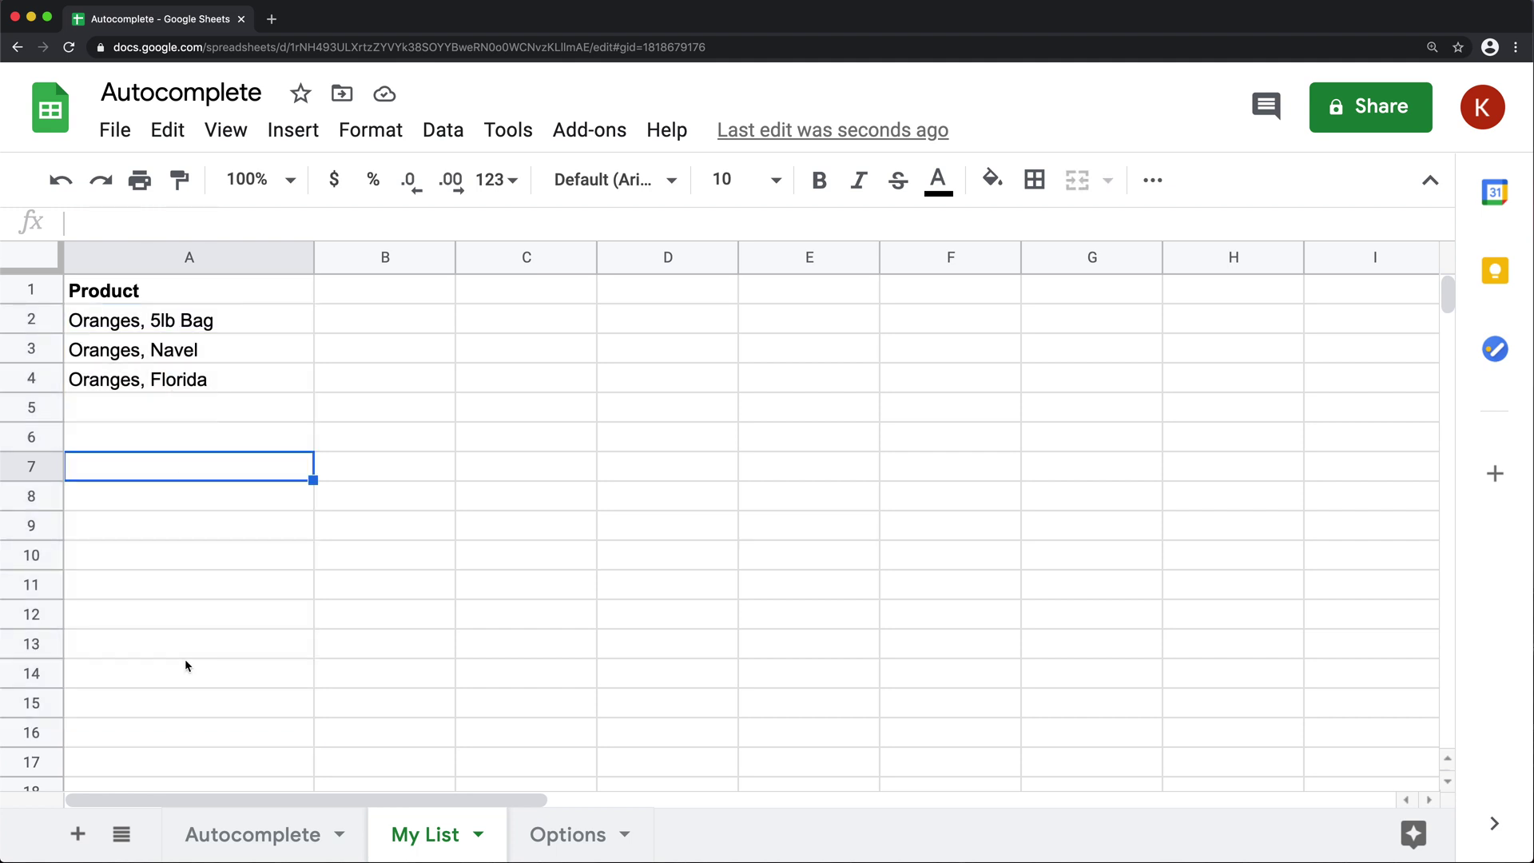
pyautogui.moveTo(141, 774); pyautogui.dragTo(132, 338)
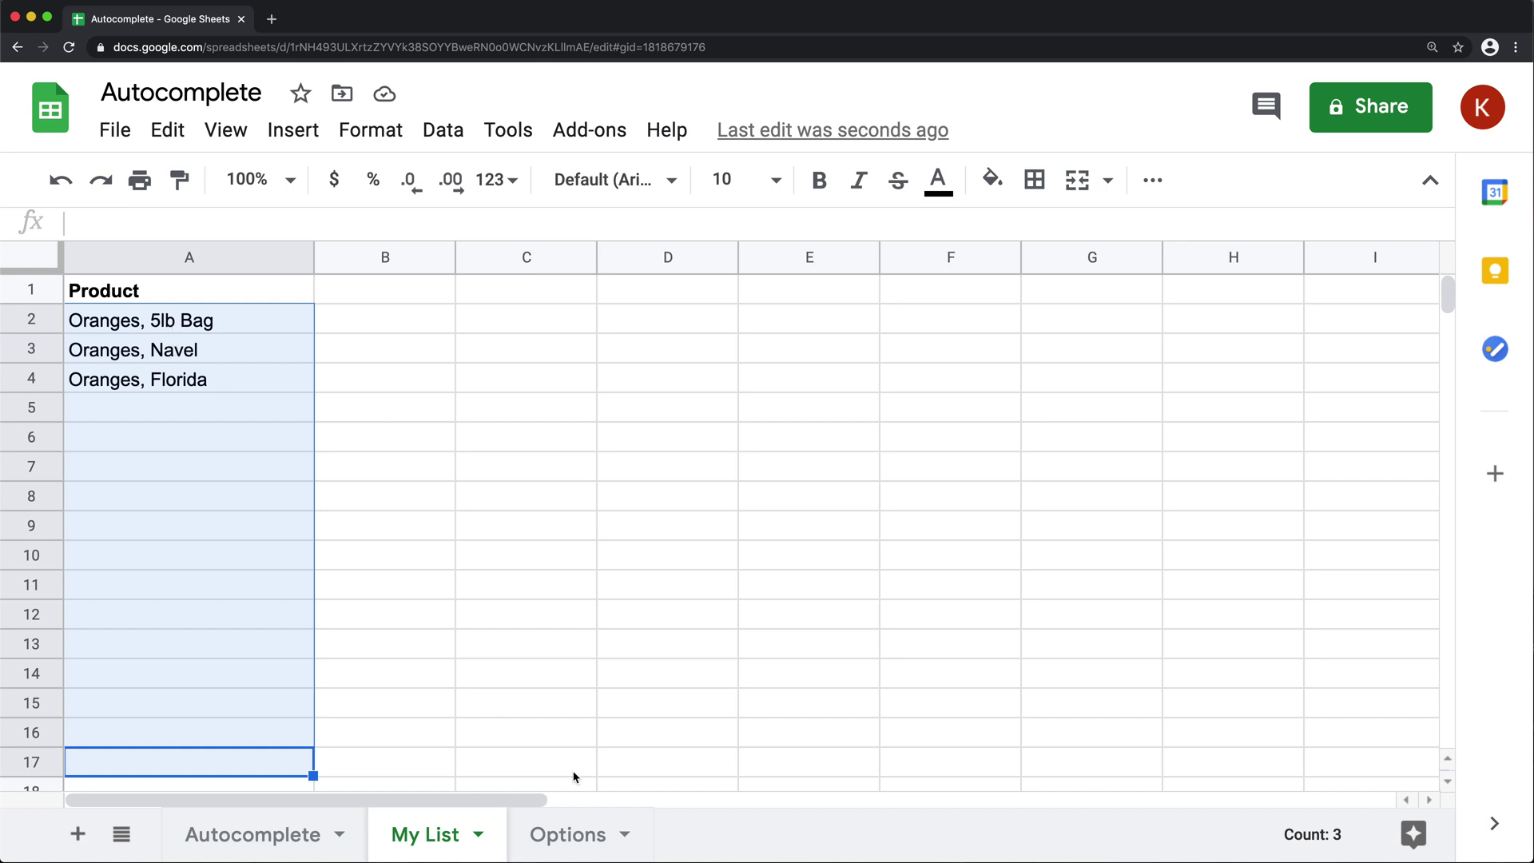
# Enter ={'My List'!A2:A17} in Options!A2 and widen column A to fit the names
pyautogui.click(559, 829)
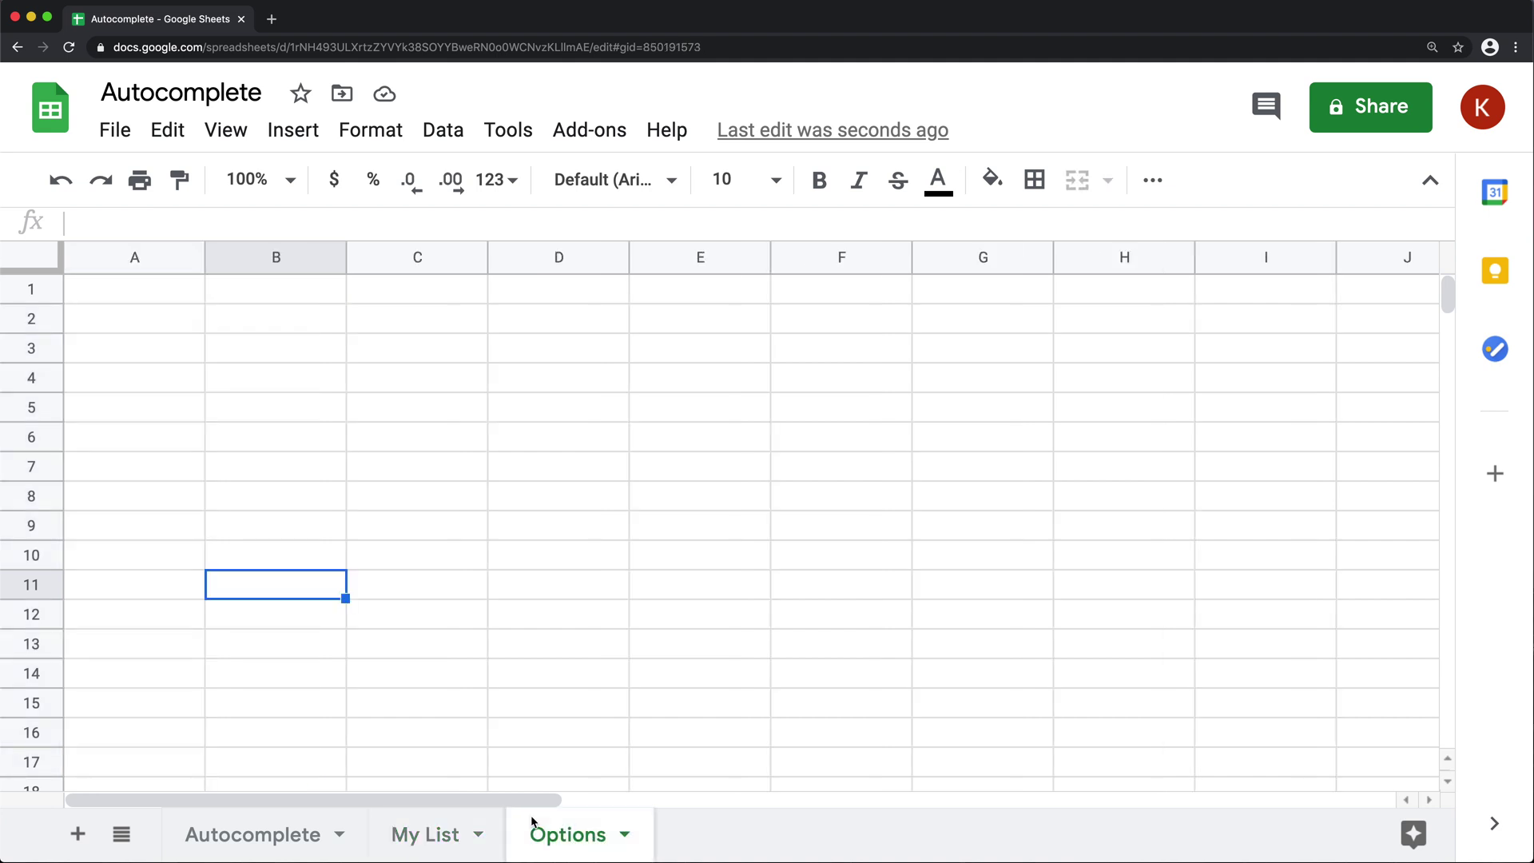
pyautogui.click(136, 323)
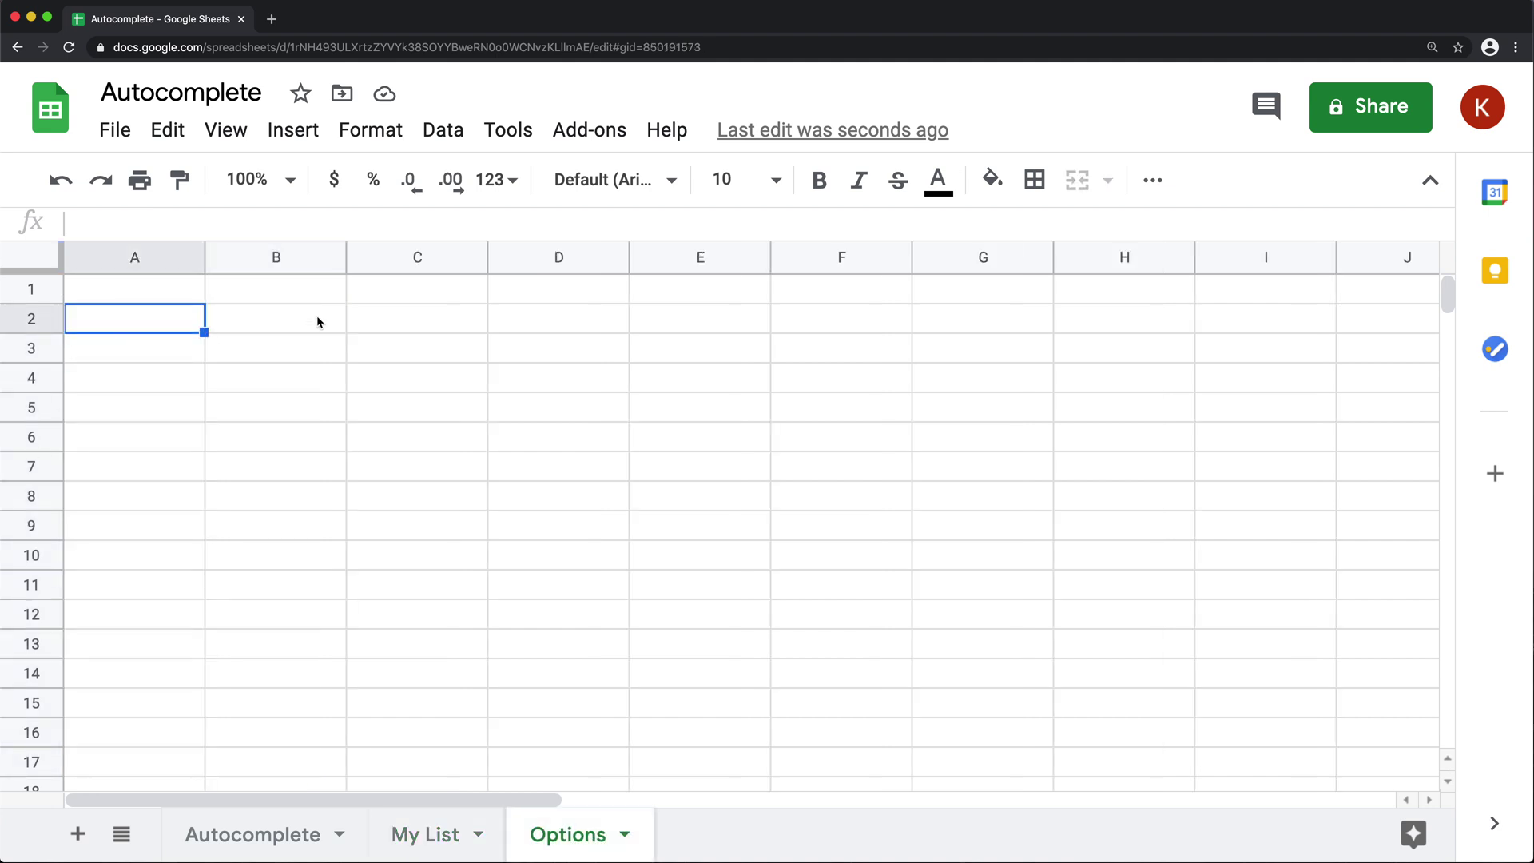
pyautogui.write('=')
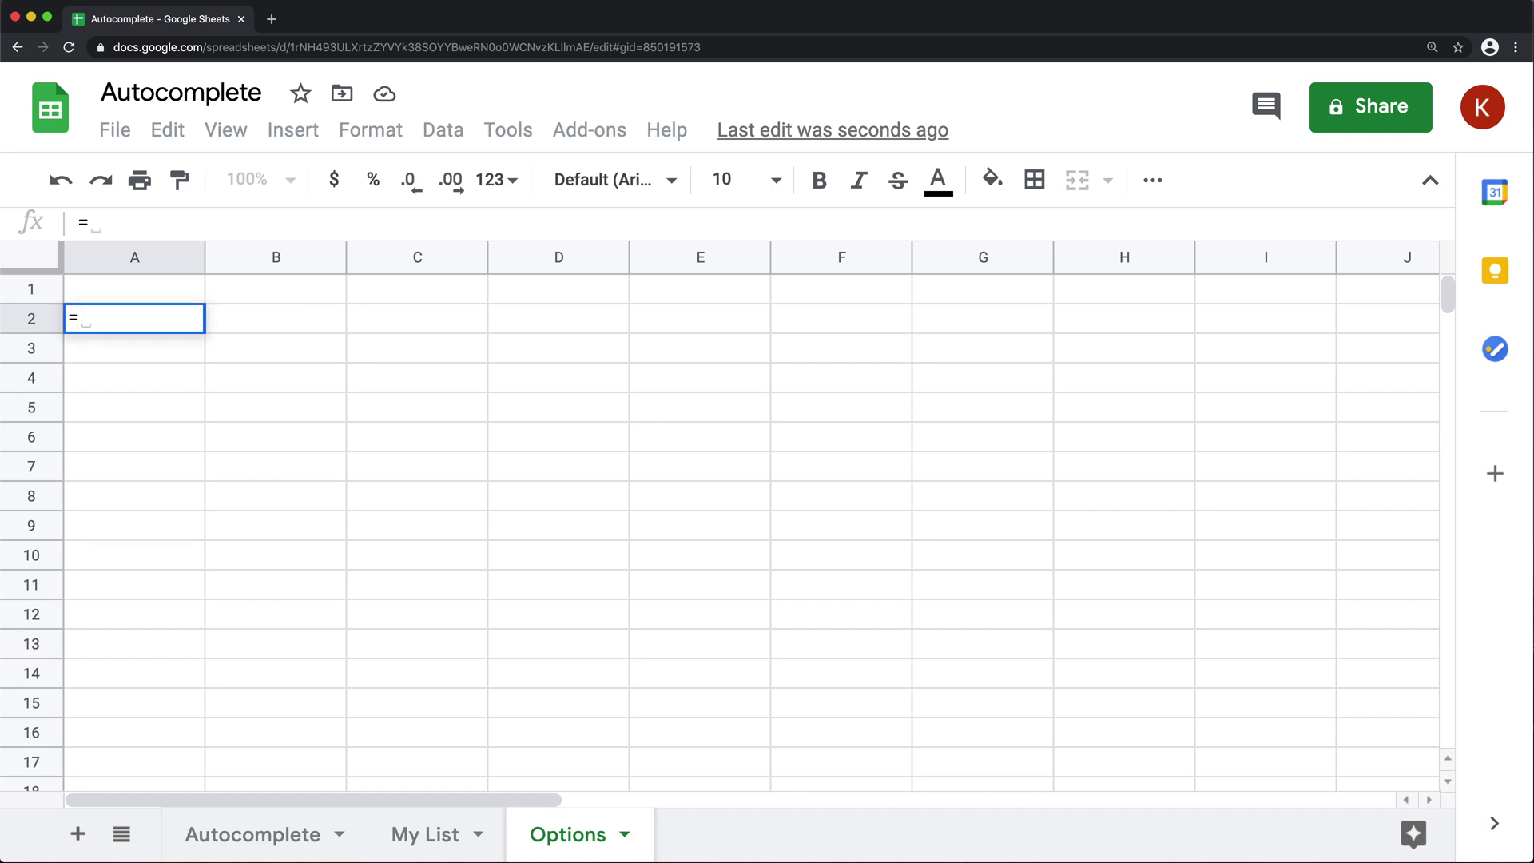
pyautogui.write('{')
pyautogui.click(426, 836)
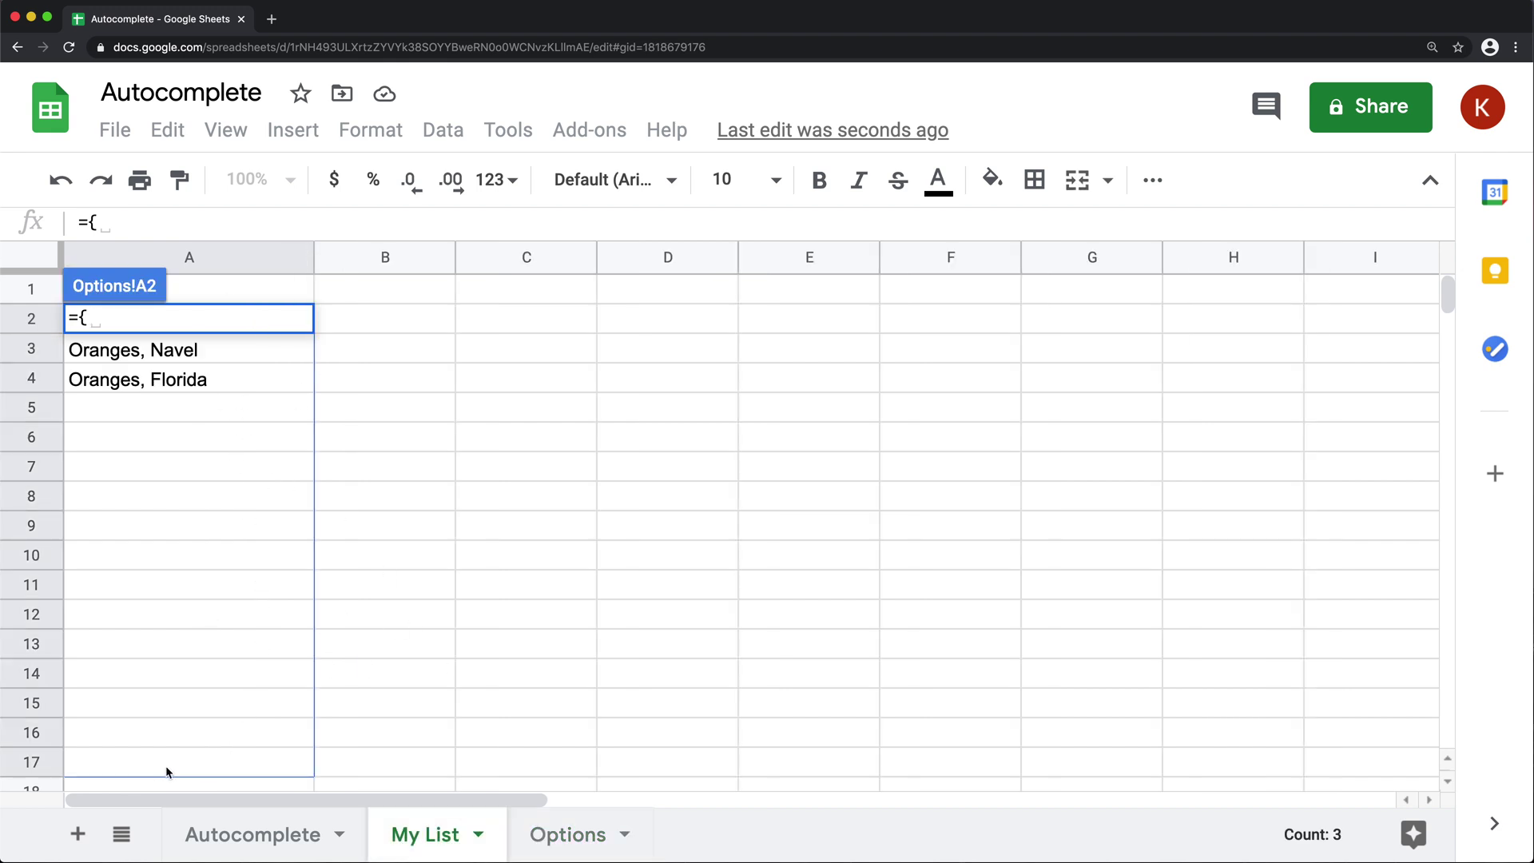
pyautogui.moveTo(168, 772); pyautogui.dragTo(233, 334)
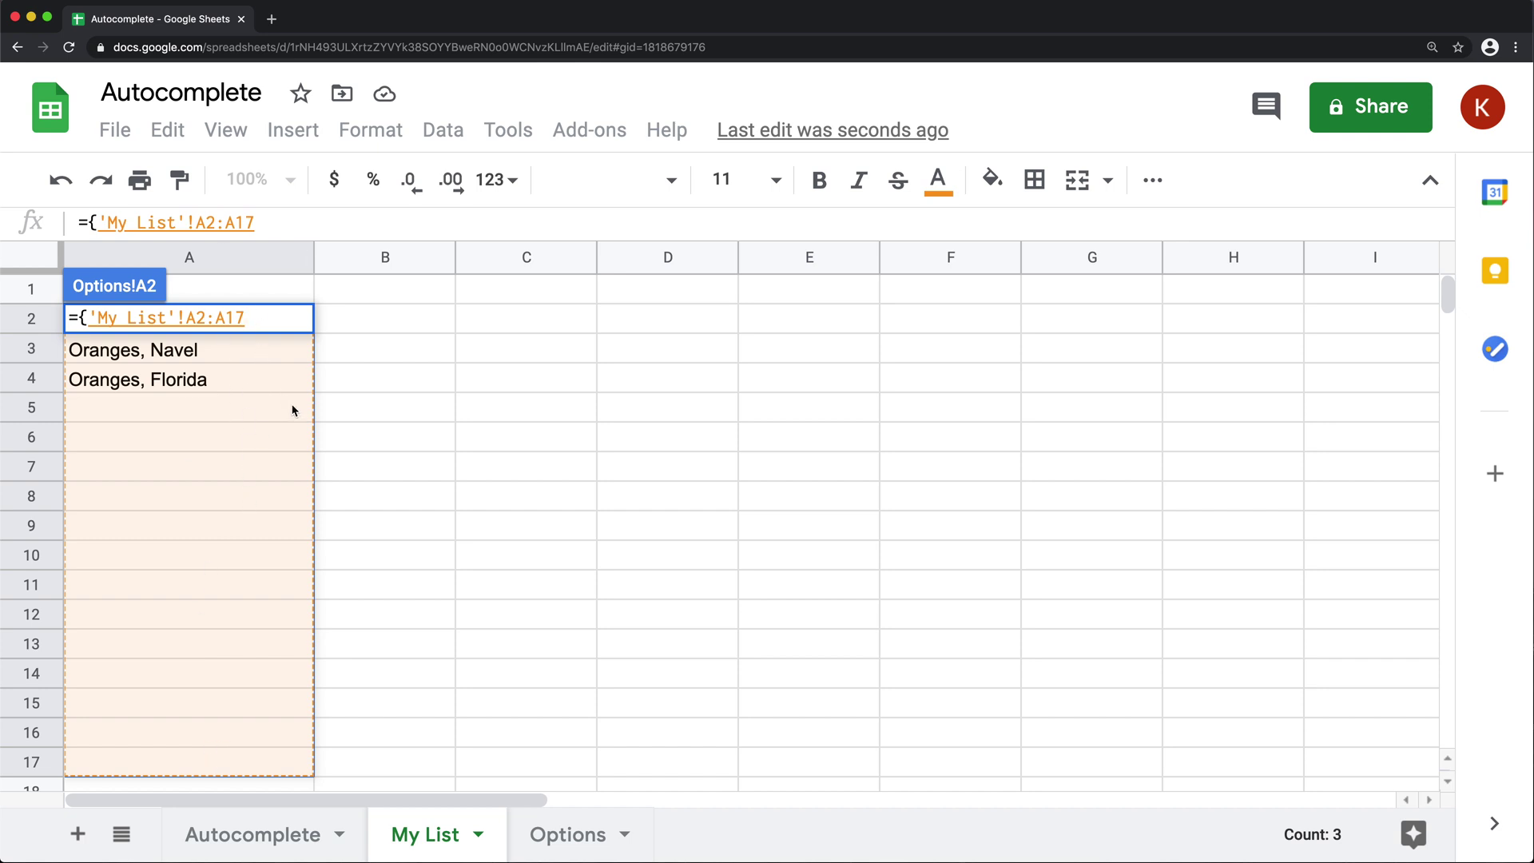
pyautogui.write('}')
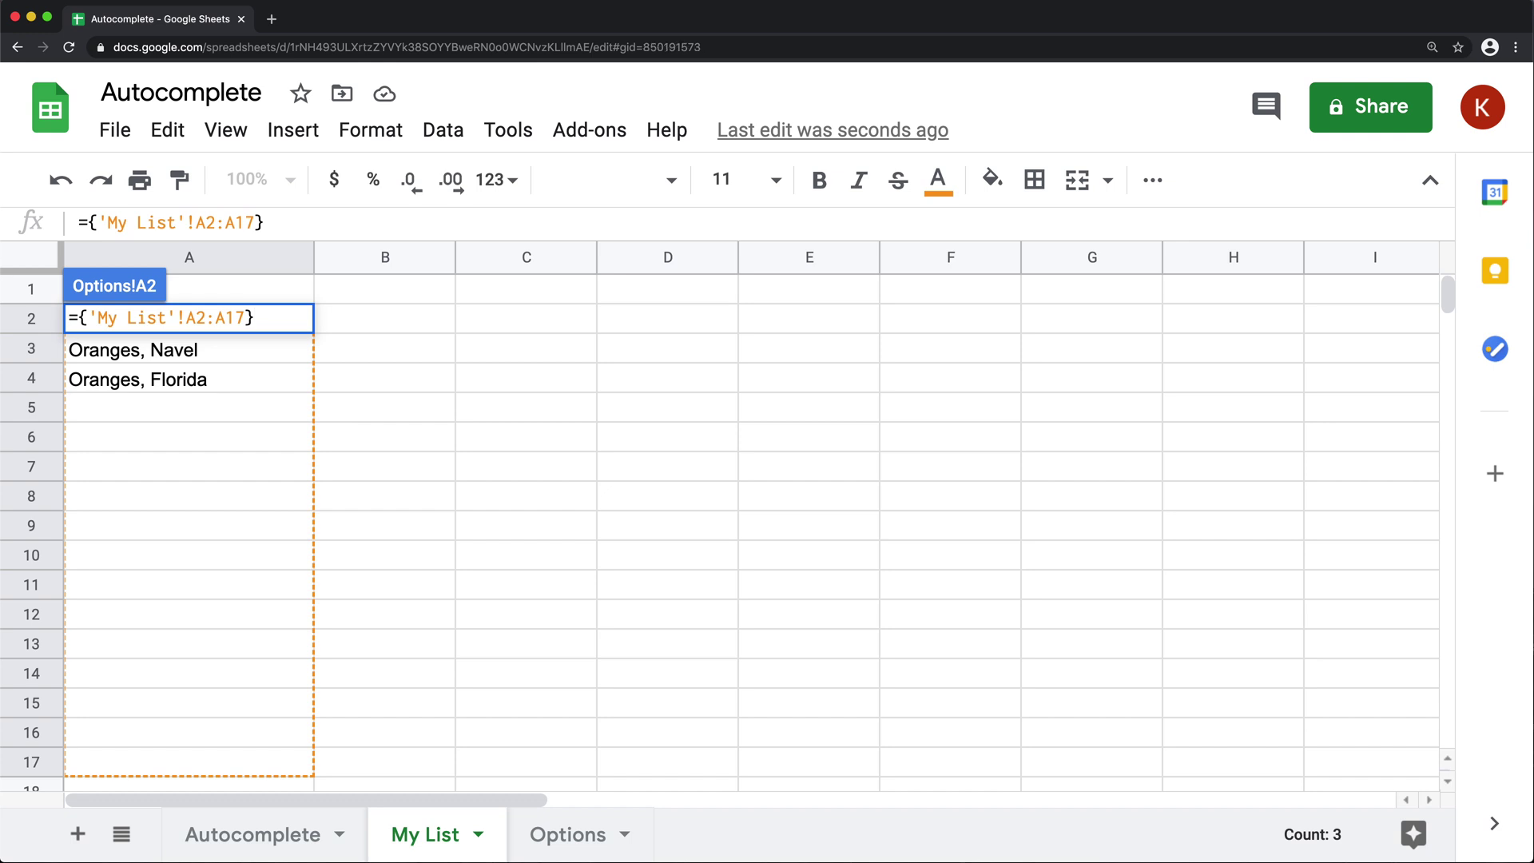
pyautogui.press('Return')
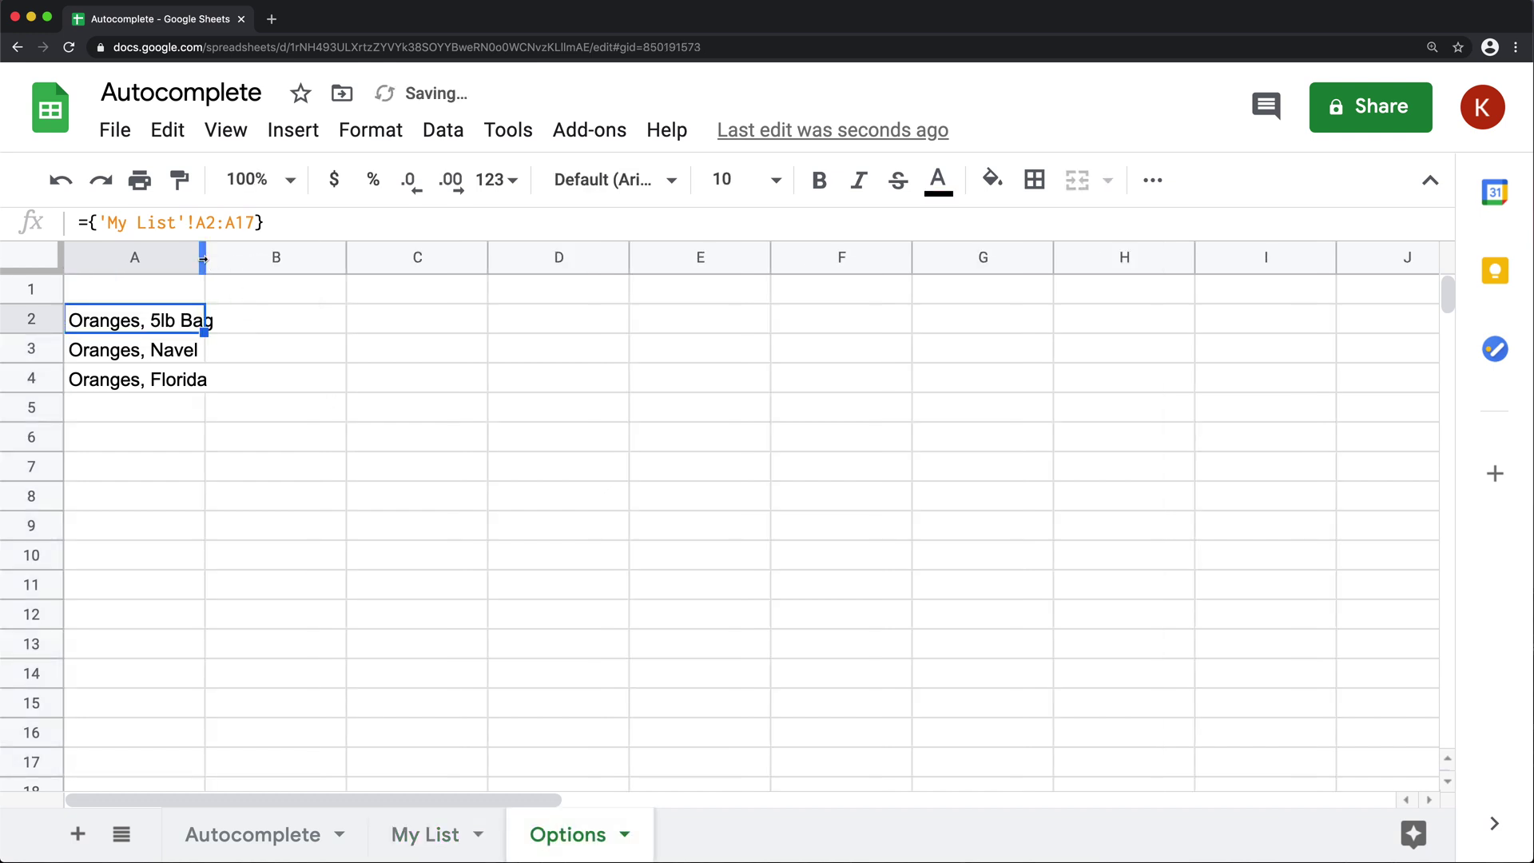
pyautogui.moveTo(203, 258); pyautogui.dragTo(270, 258)
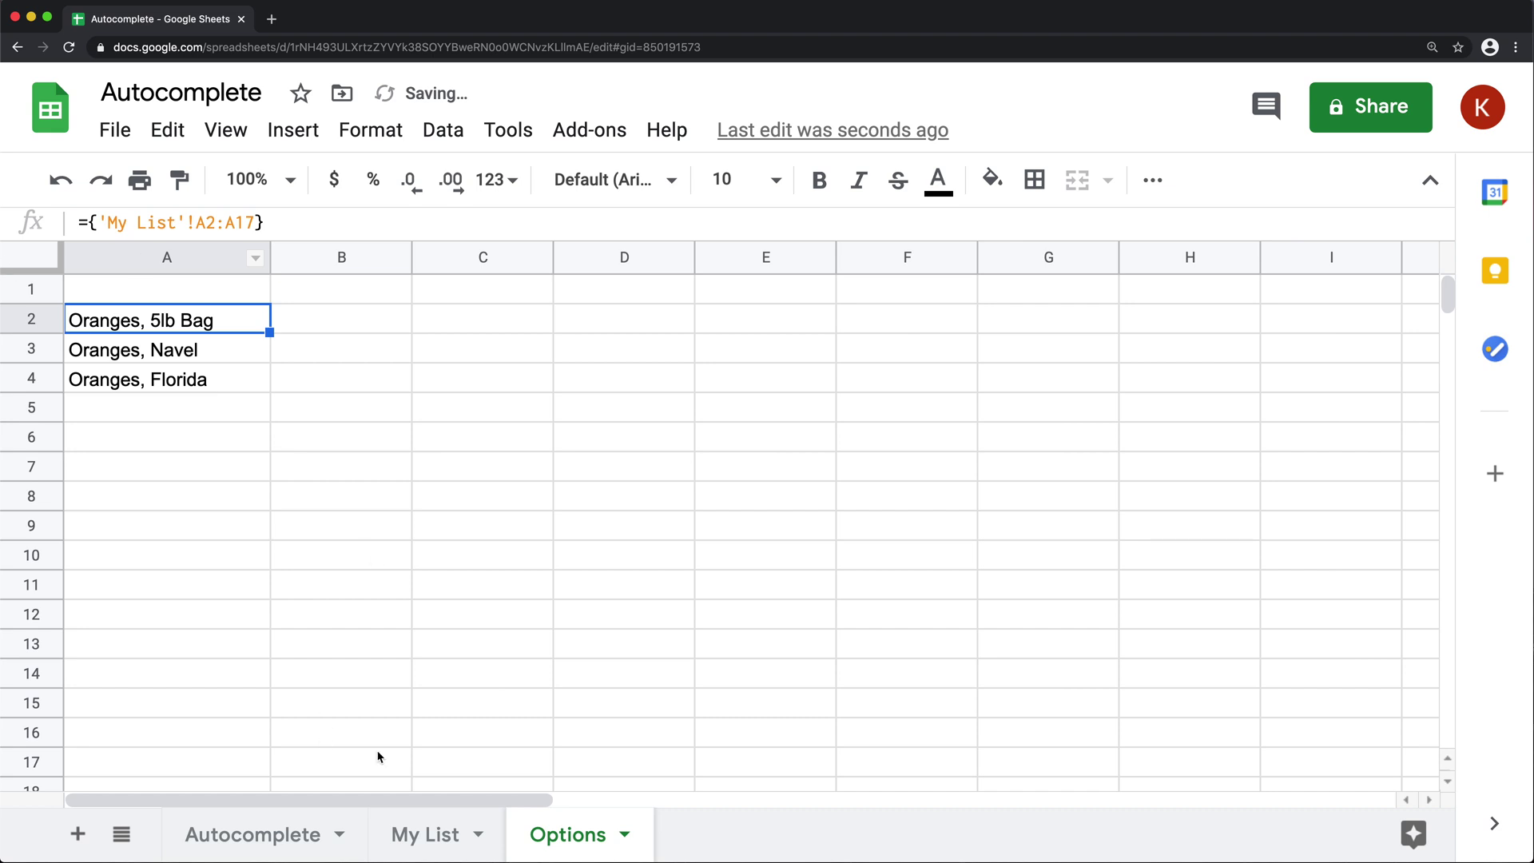
# Add 'Olive Oil, Organic' in A5 of the My List sheet
pyautogui.click(416, 834)
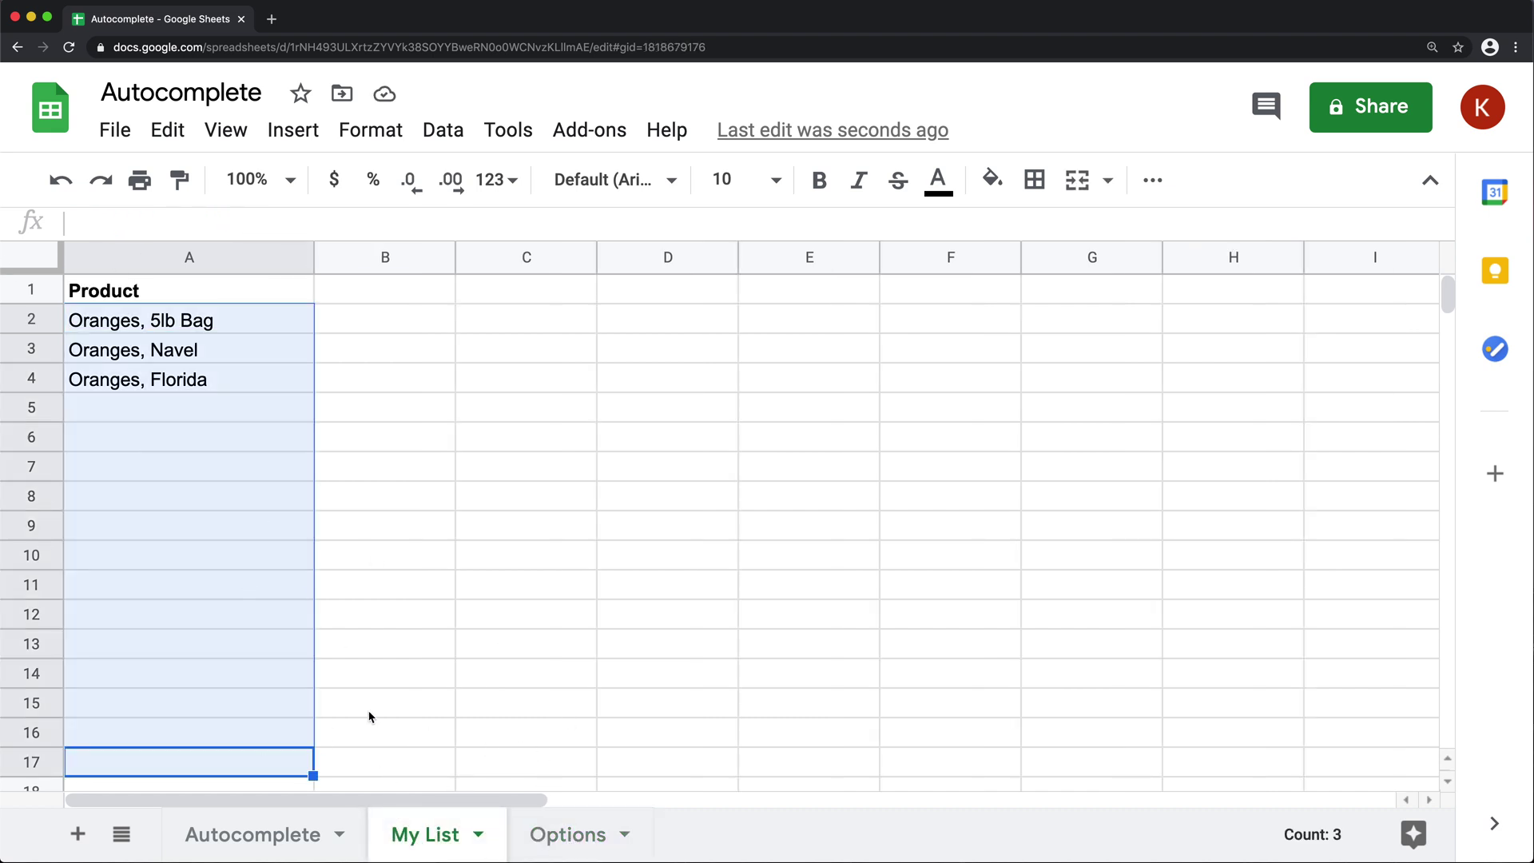
pyautogui.click(112, 414)
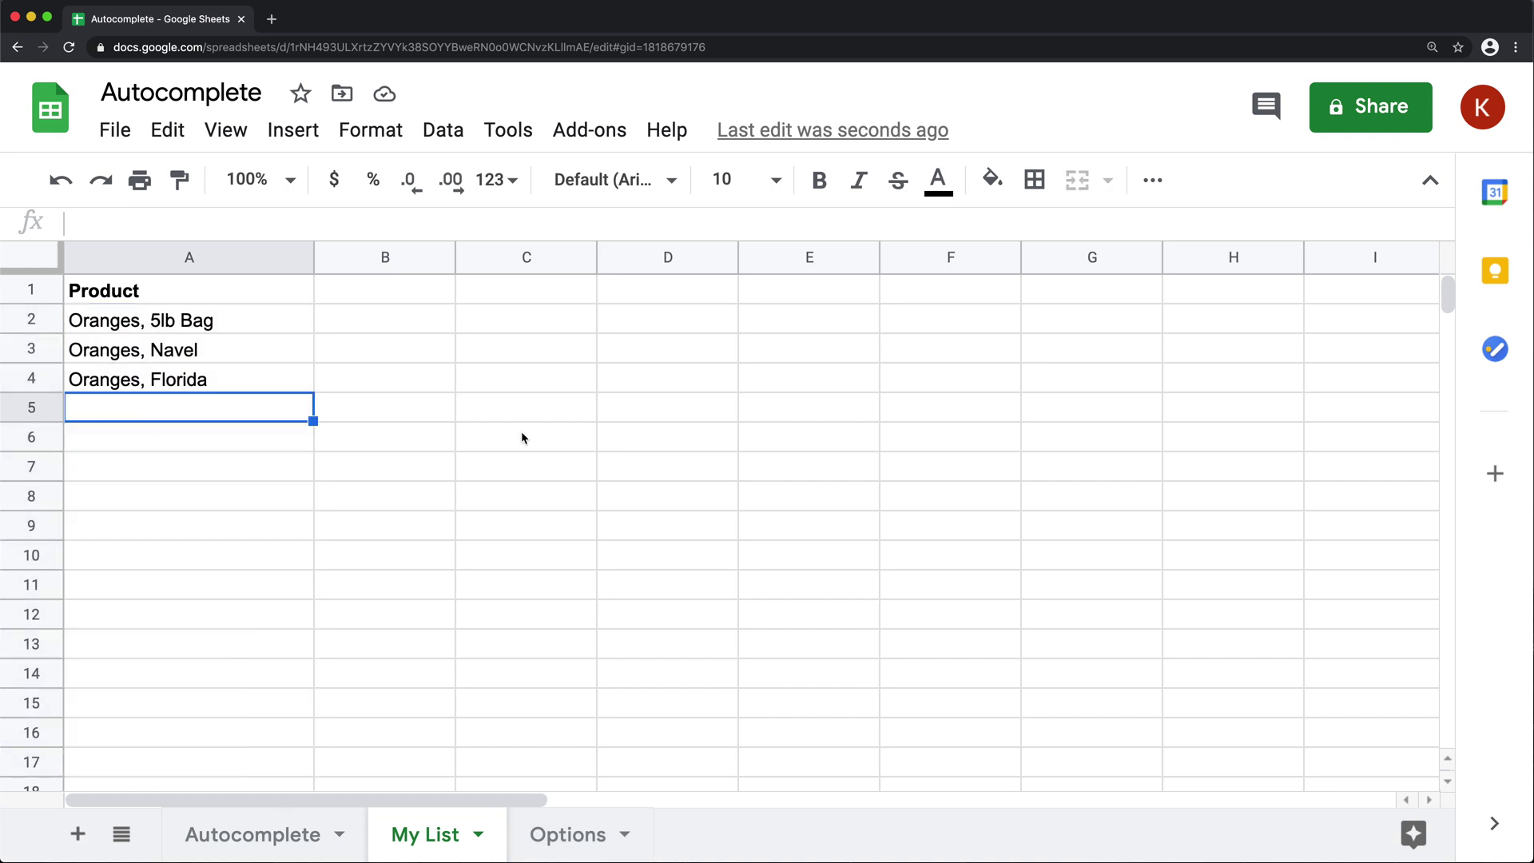
pyautogui.write('Olive Oil')
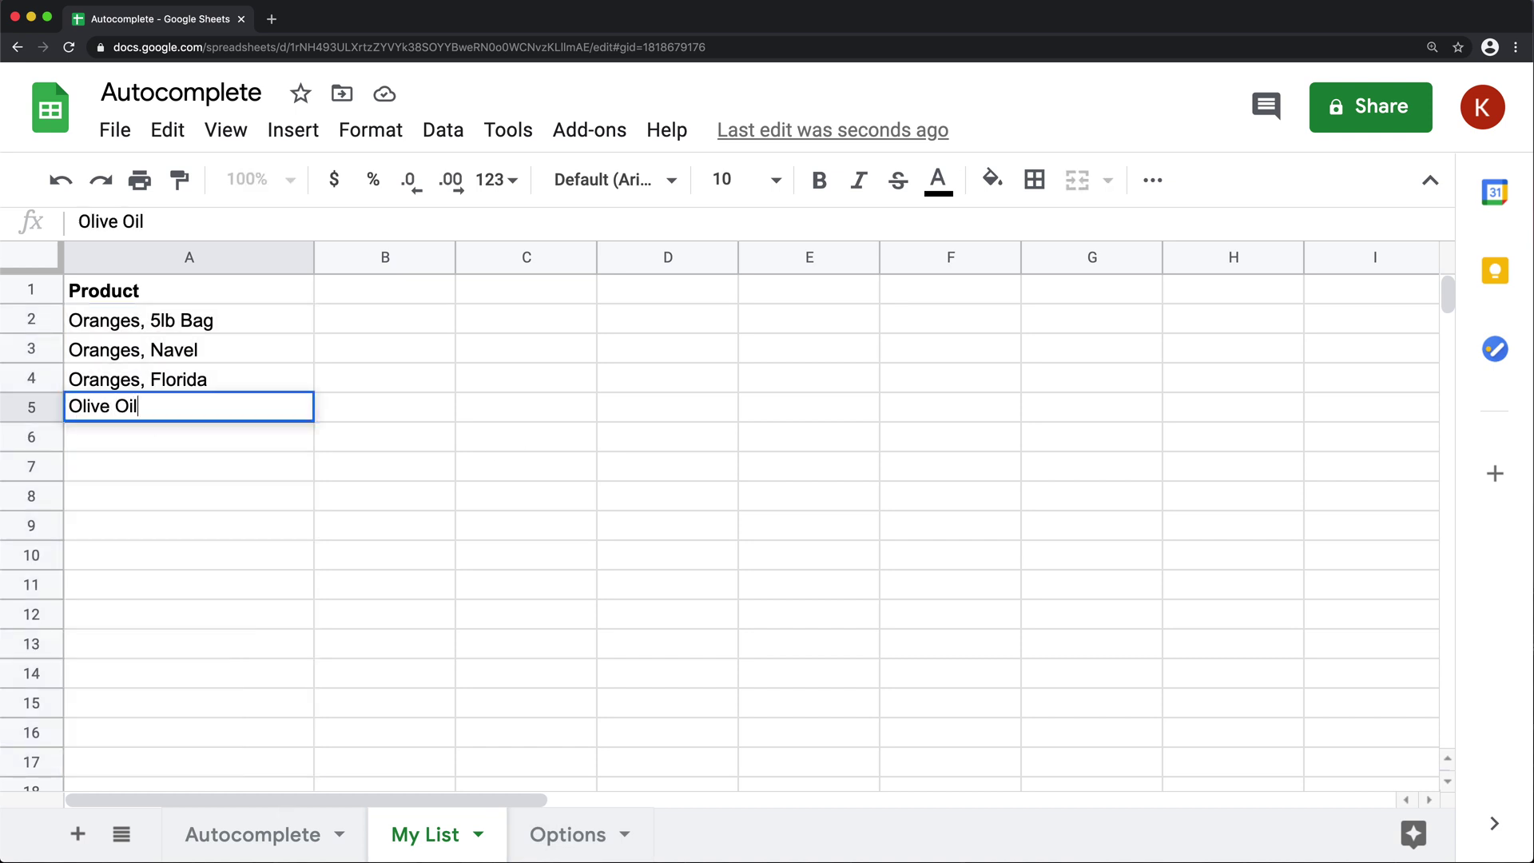
pyautogui.write(', Organic')
pyautogui.press('Return')
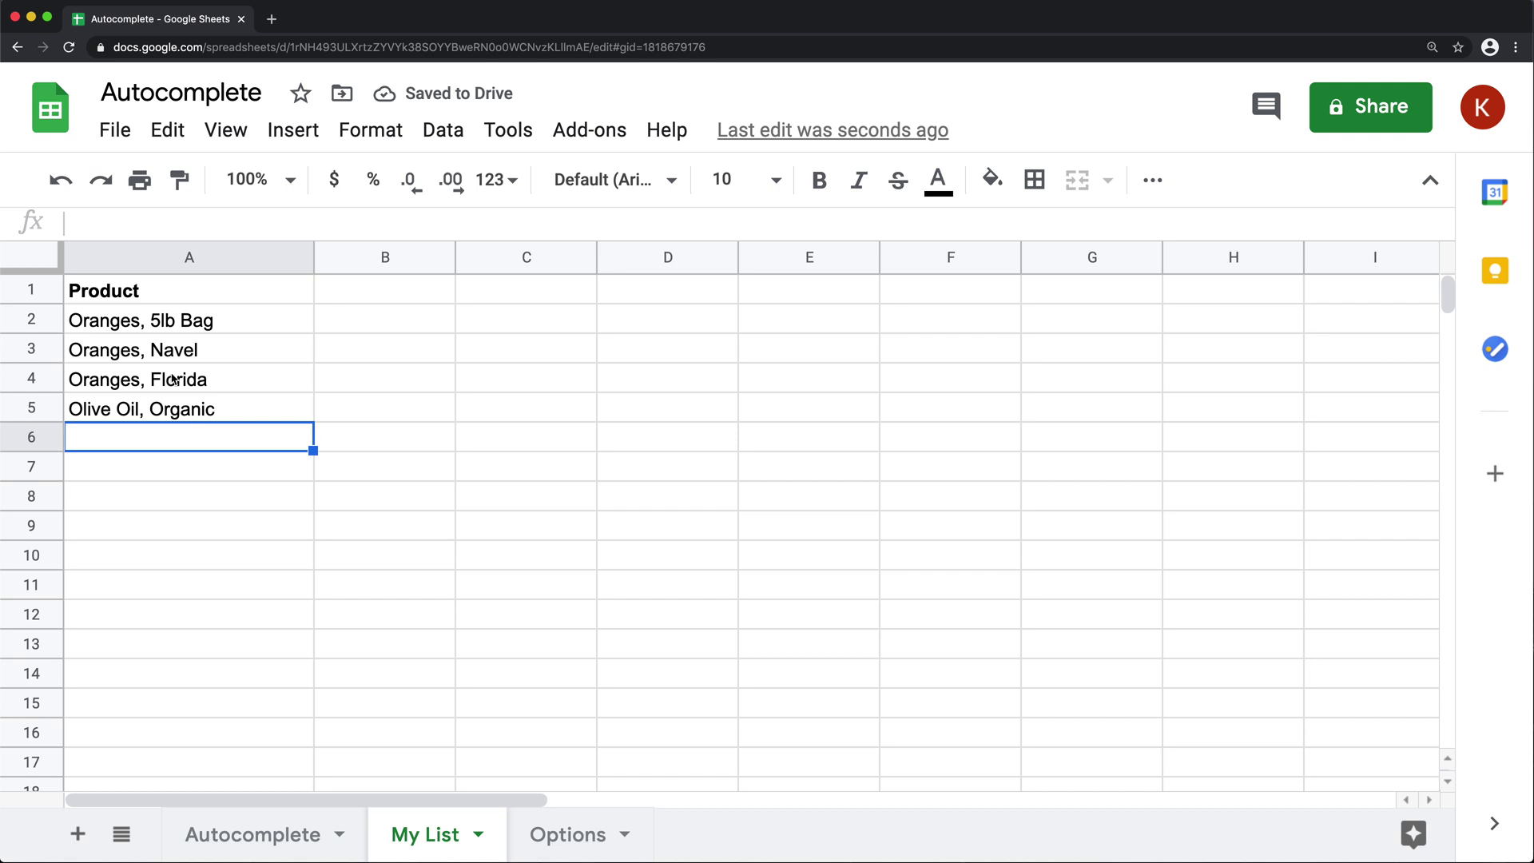
# Verify the new product appears in Options!A5 and review the A2 formula, then return to My List
pyautogui.click(567, 836)
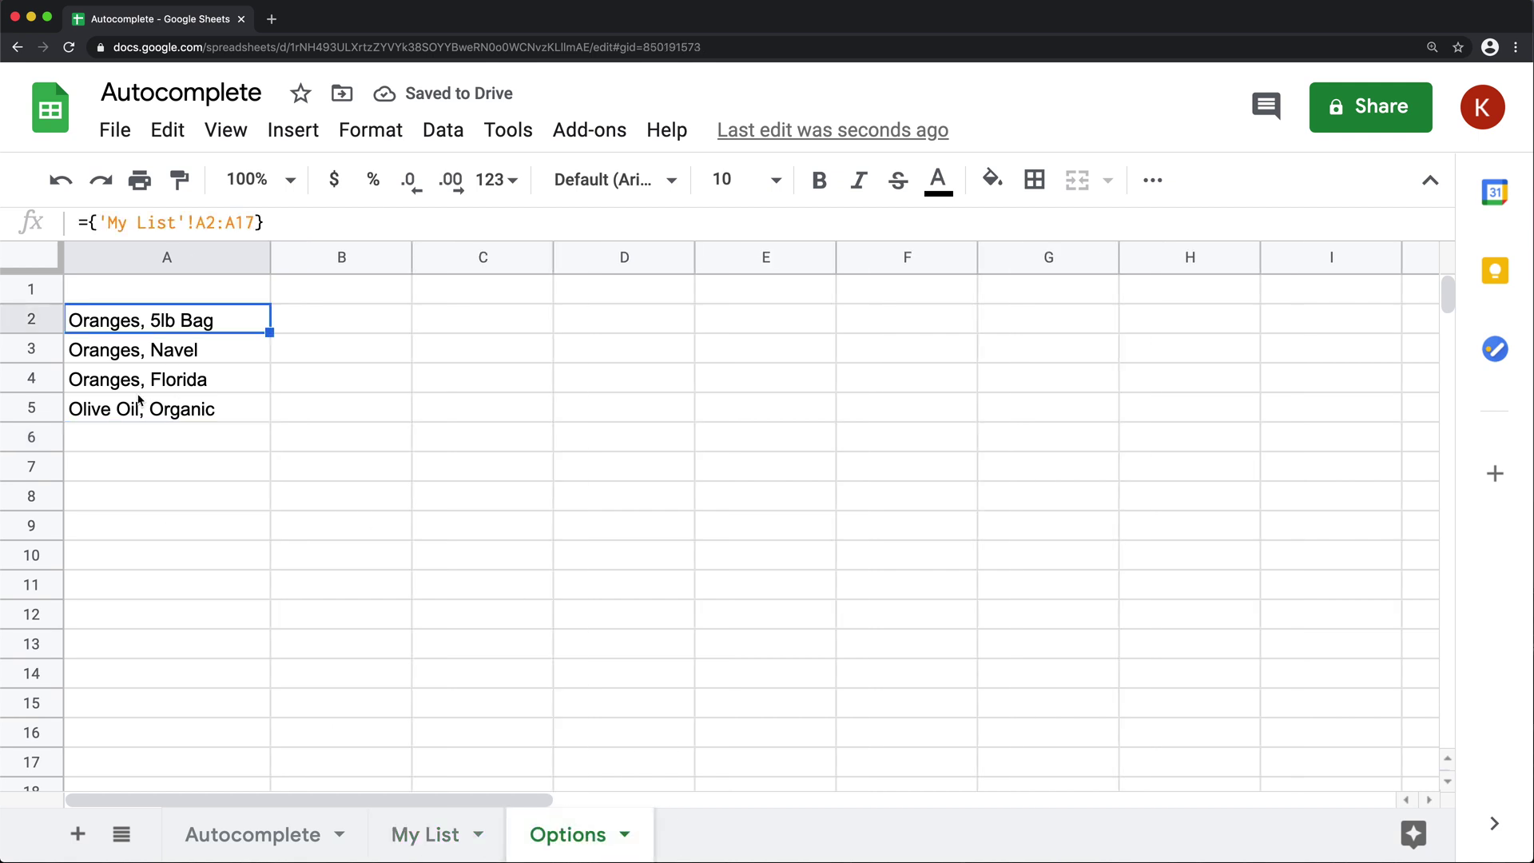
pyautogui.click(174, 413)
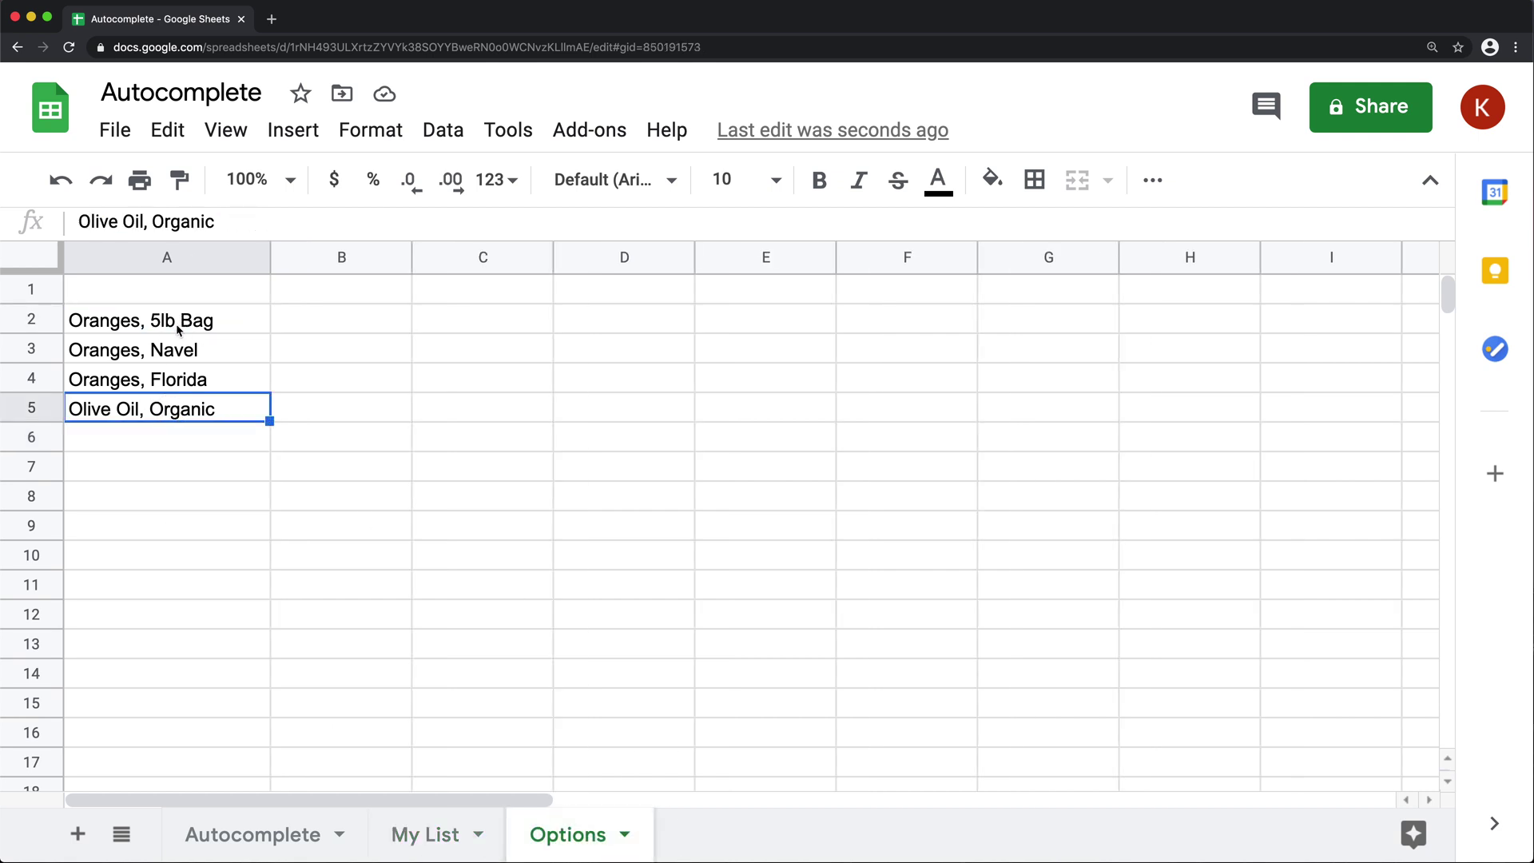
pyautogui.click(177, 328)
pyautogui.doubleClick(176, 323)
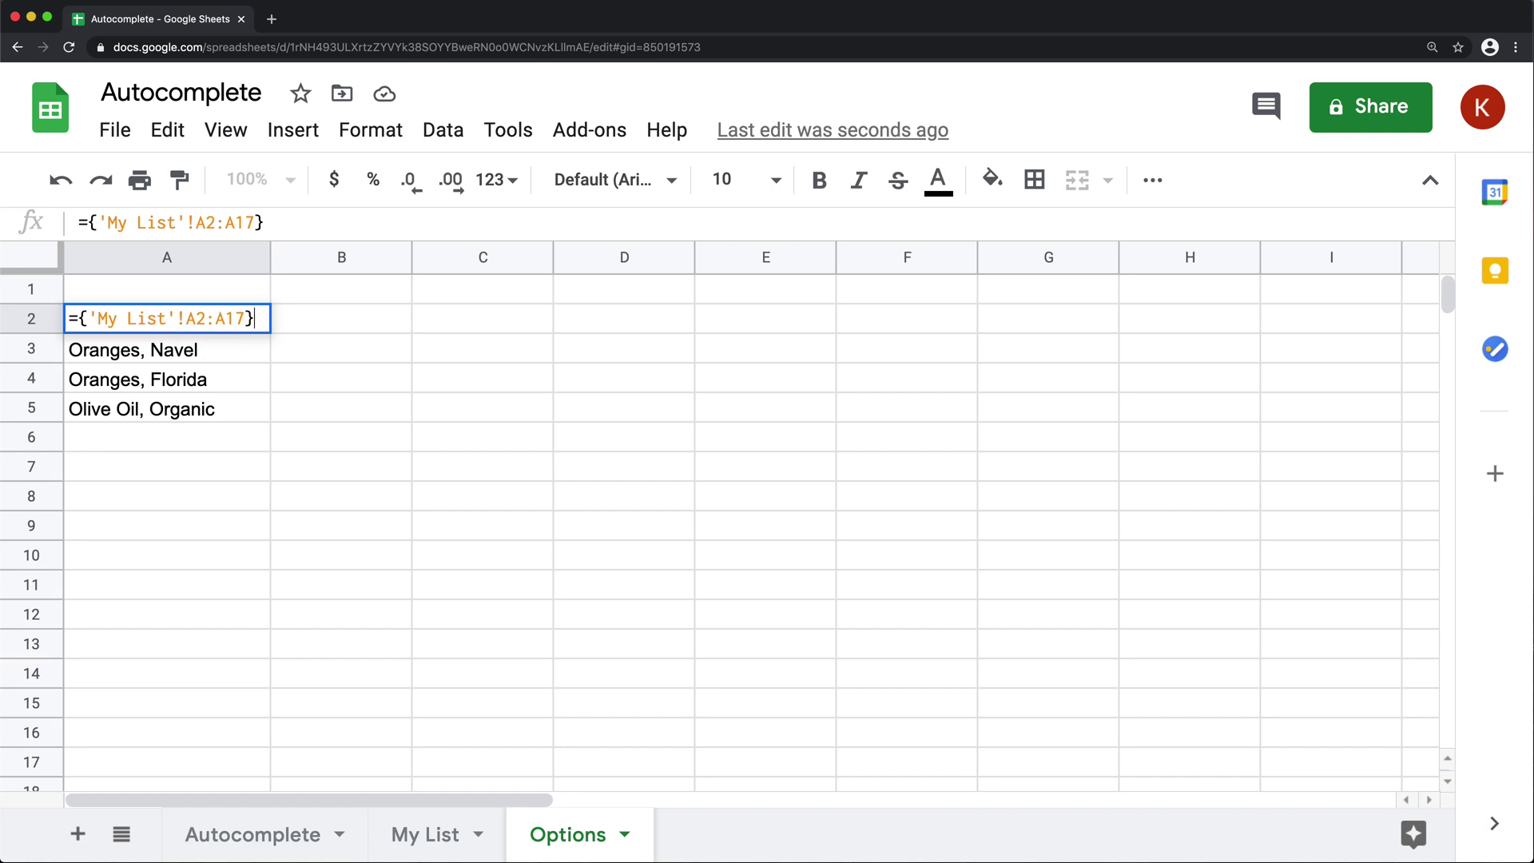
pyautogui.press('Escape')
pyautogui.click(426, 834)
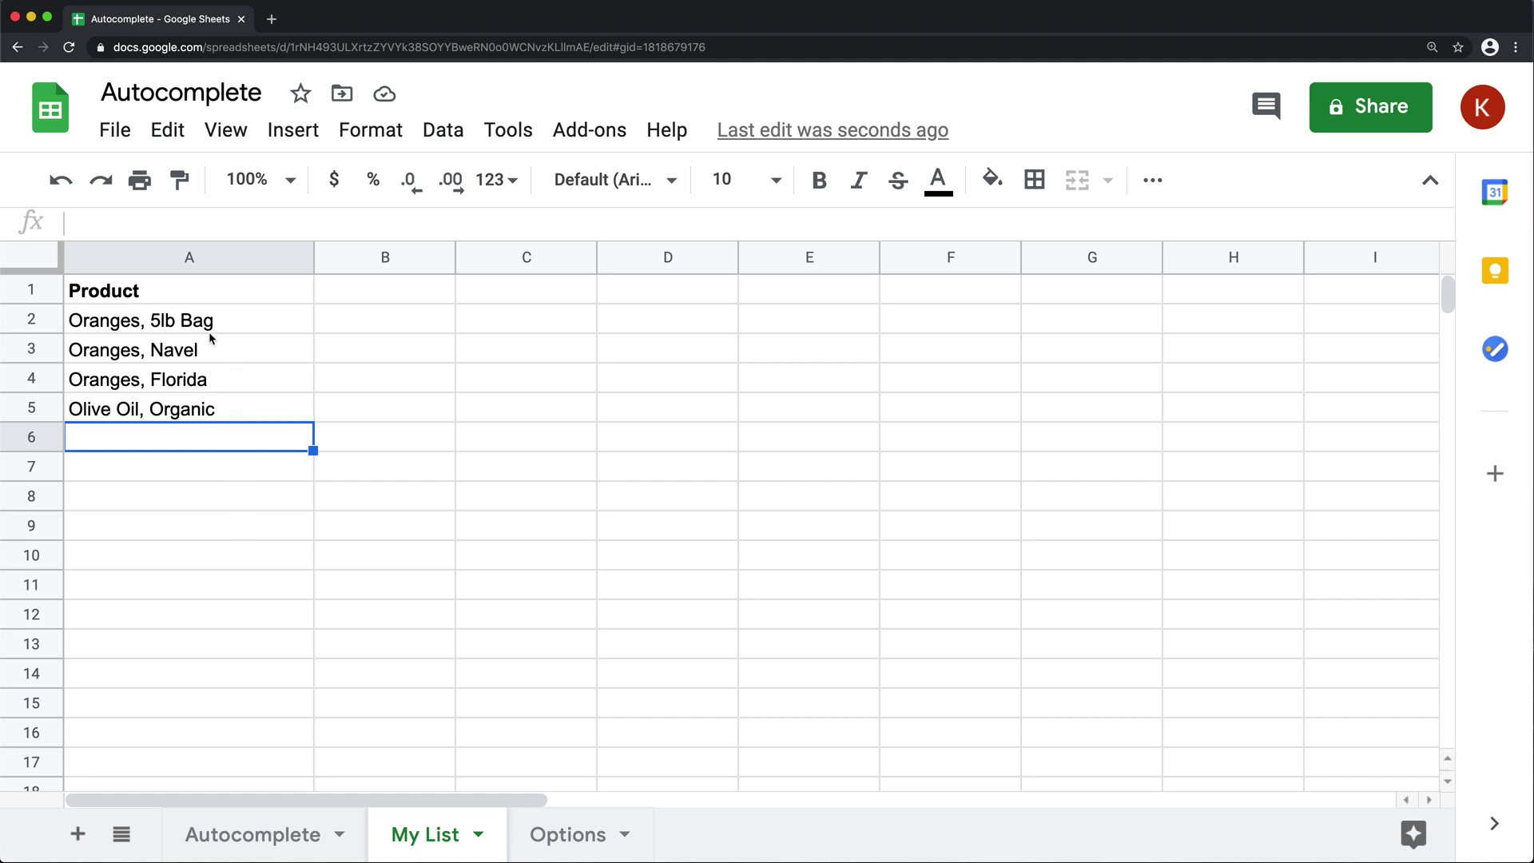
# Select My List cells A2:A17 and open the Data menu
pyautogui.moveTo(185, 322); pyautogui.dragTo(161, 759)
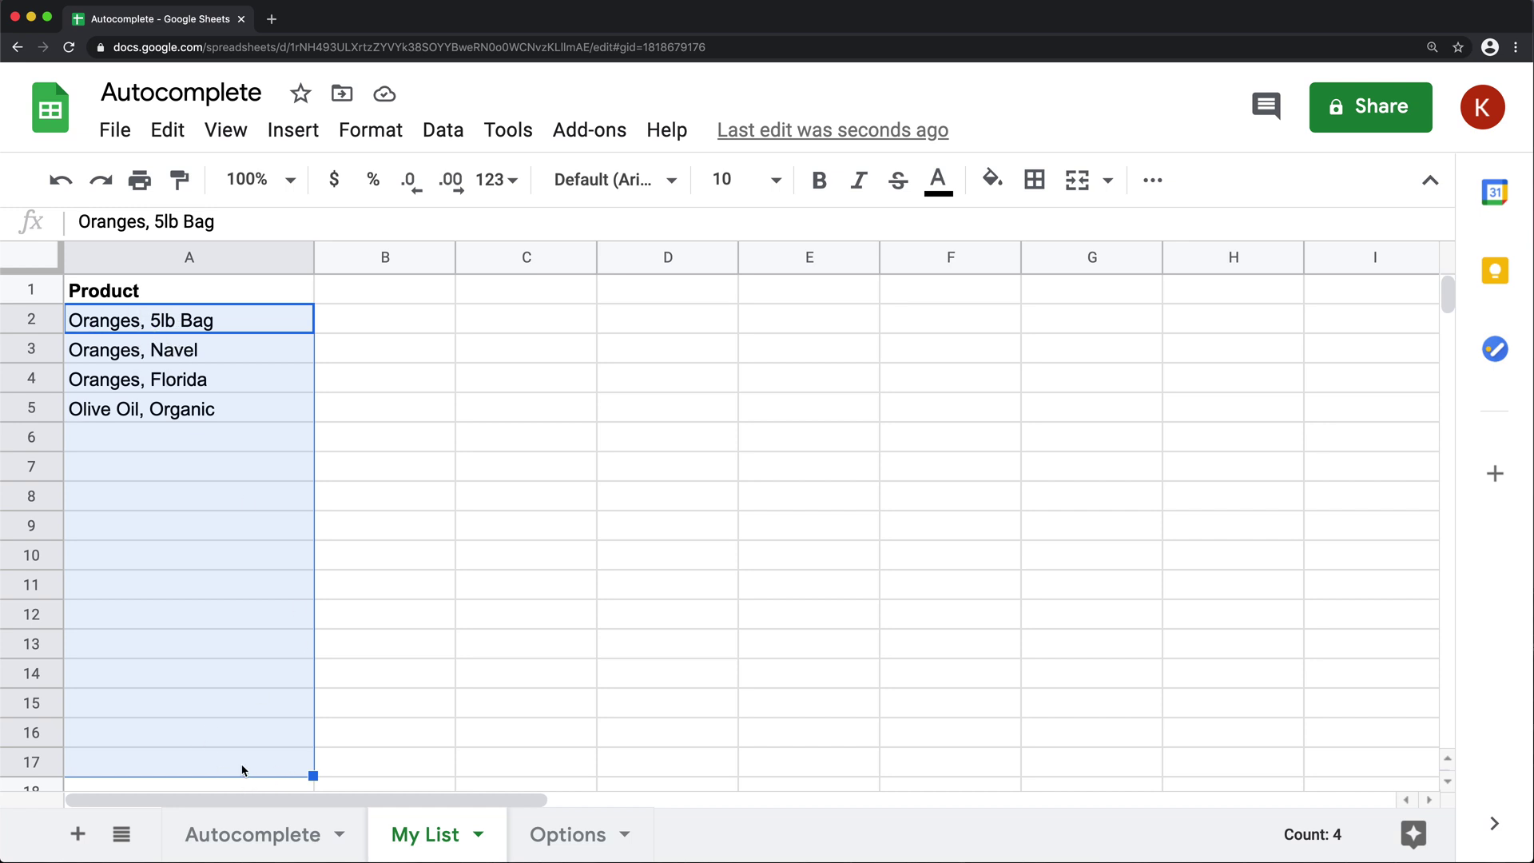
pyautogui.click(438, 137)
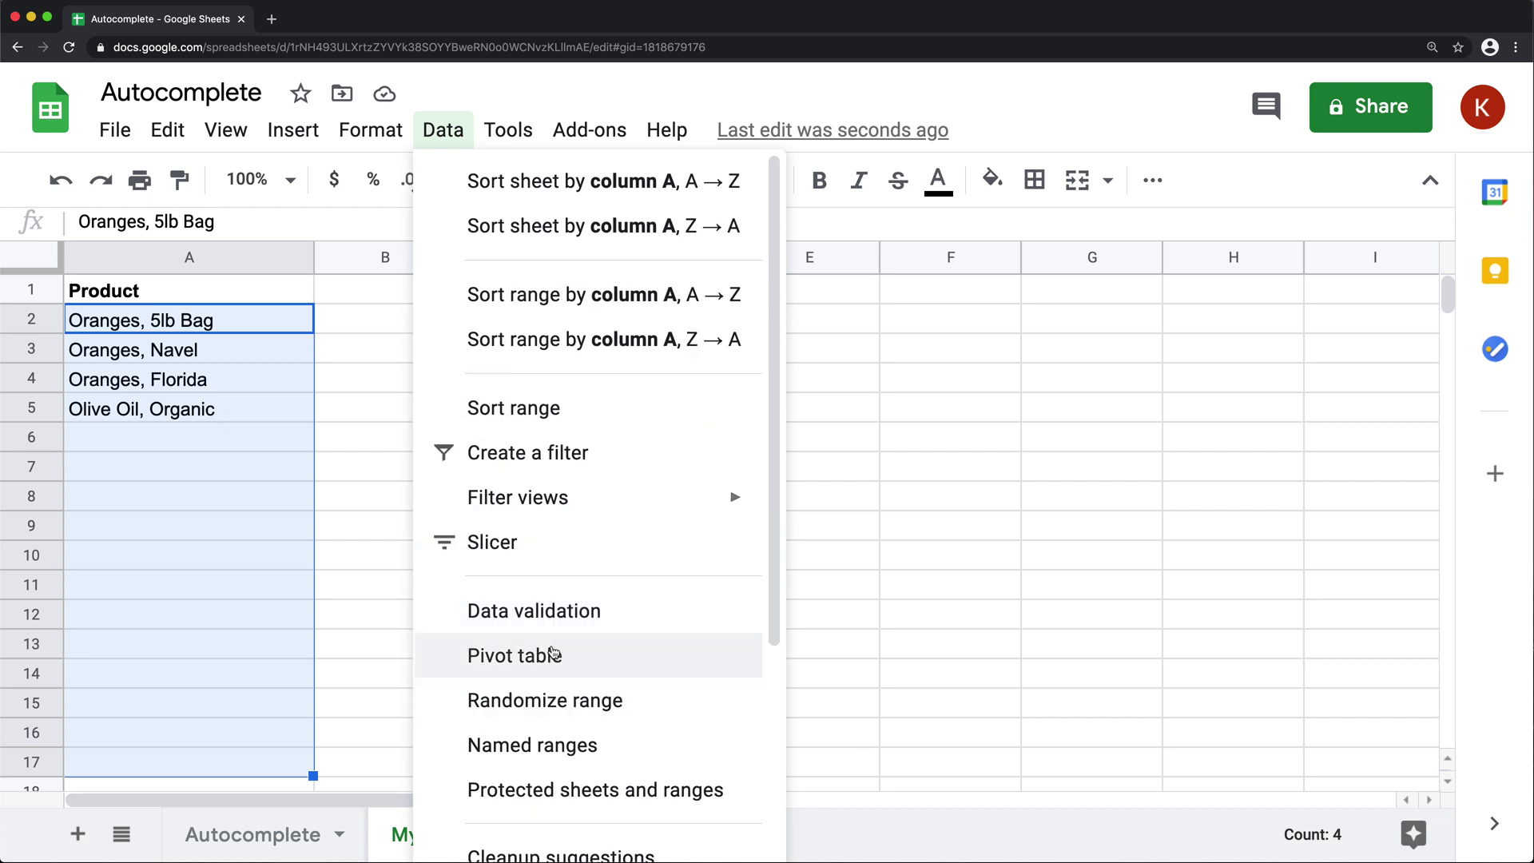
# Give A2:A17 a list-from-range dropdown sourced from Options!A2:A17 and save the rule
pyautogui.click(540, 613)
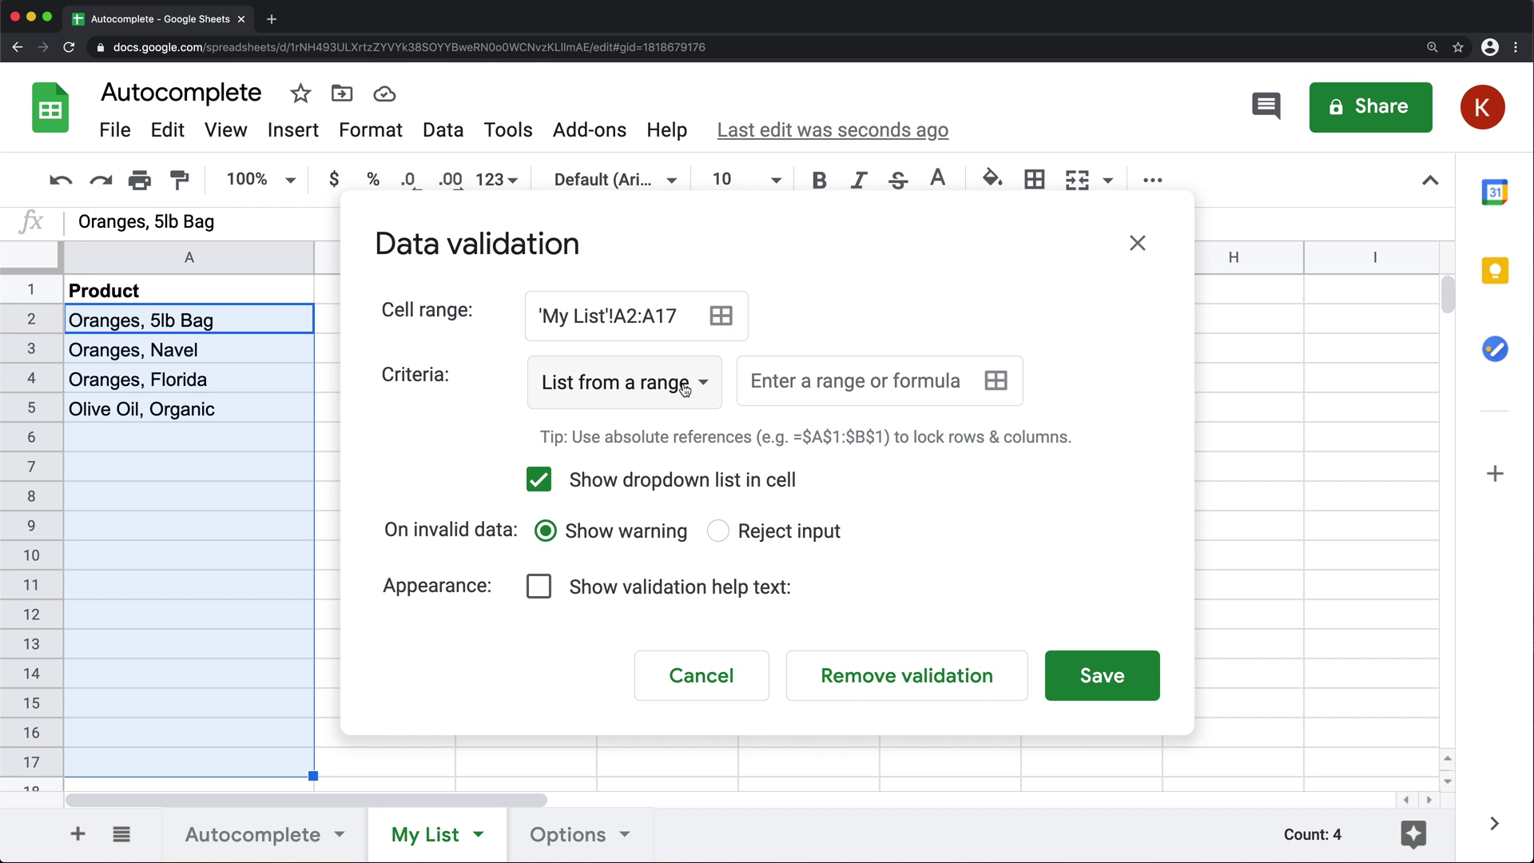
pyautogui.click(820, 385)
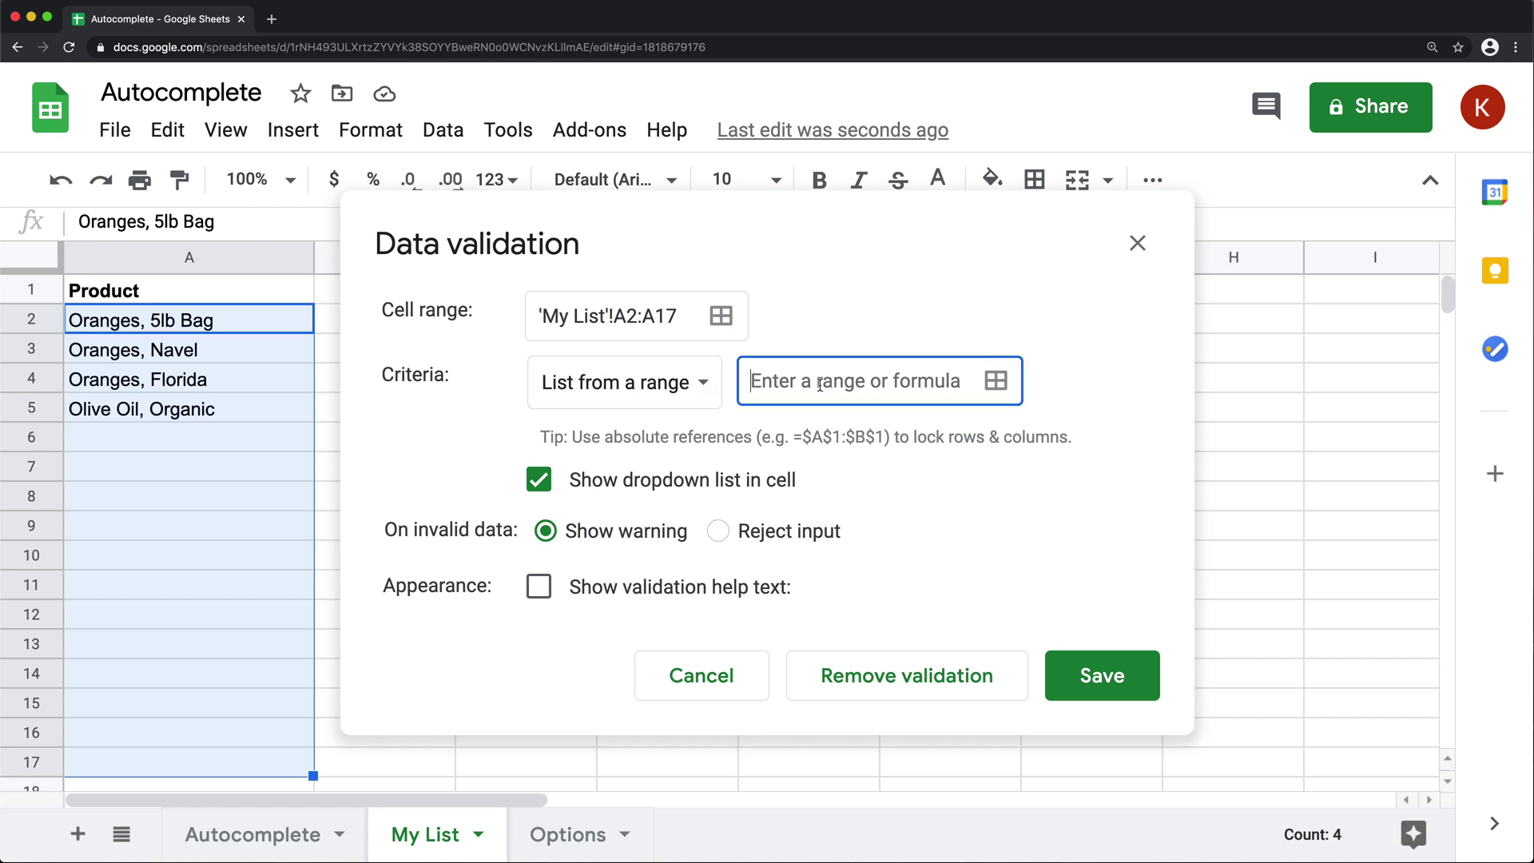
pyautogui.click(998, 384)
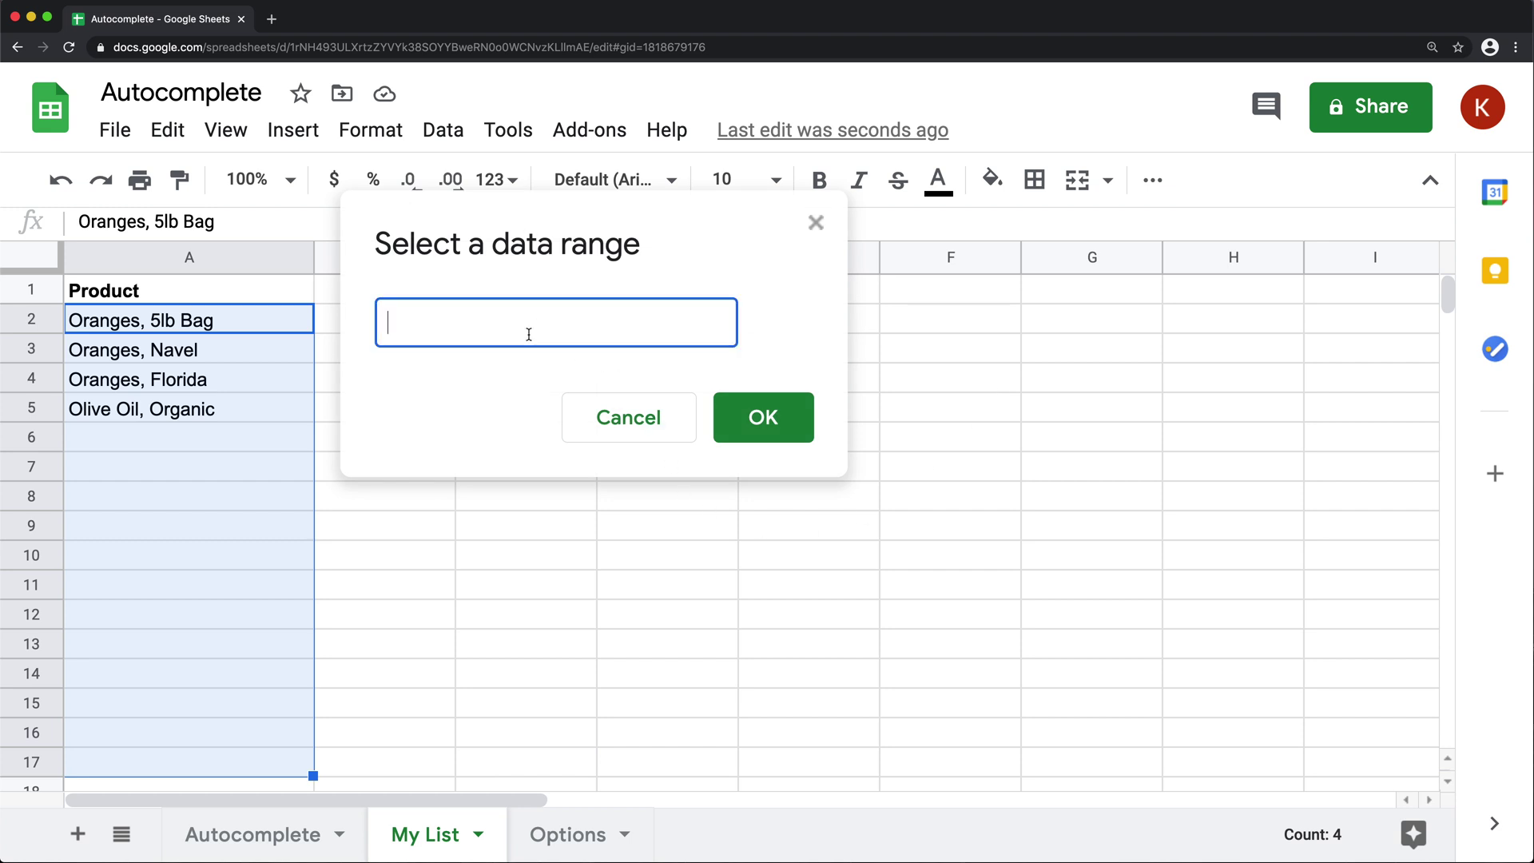
pyautogui.click(562, 838)
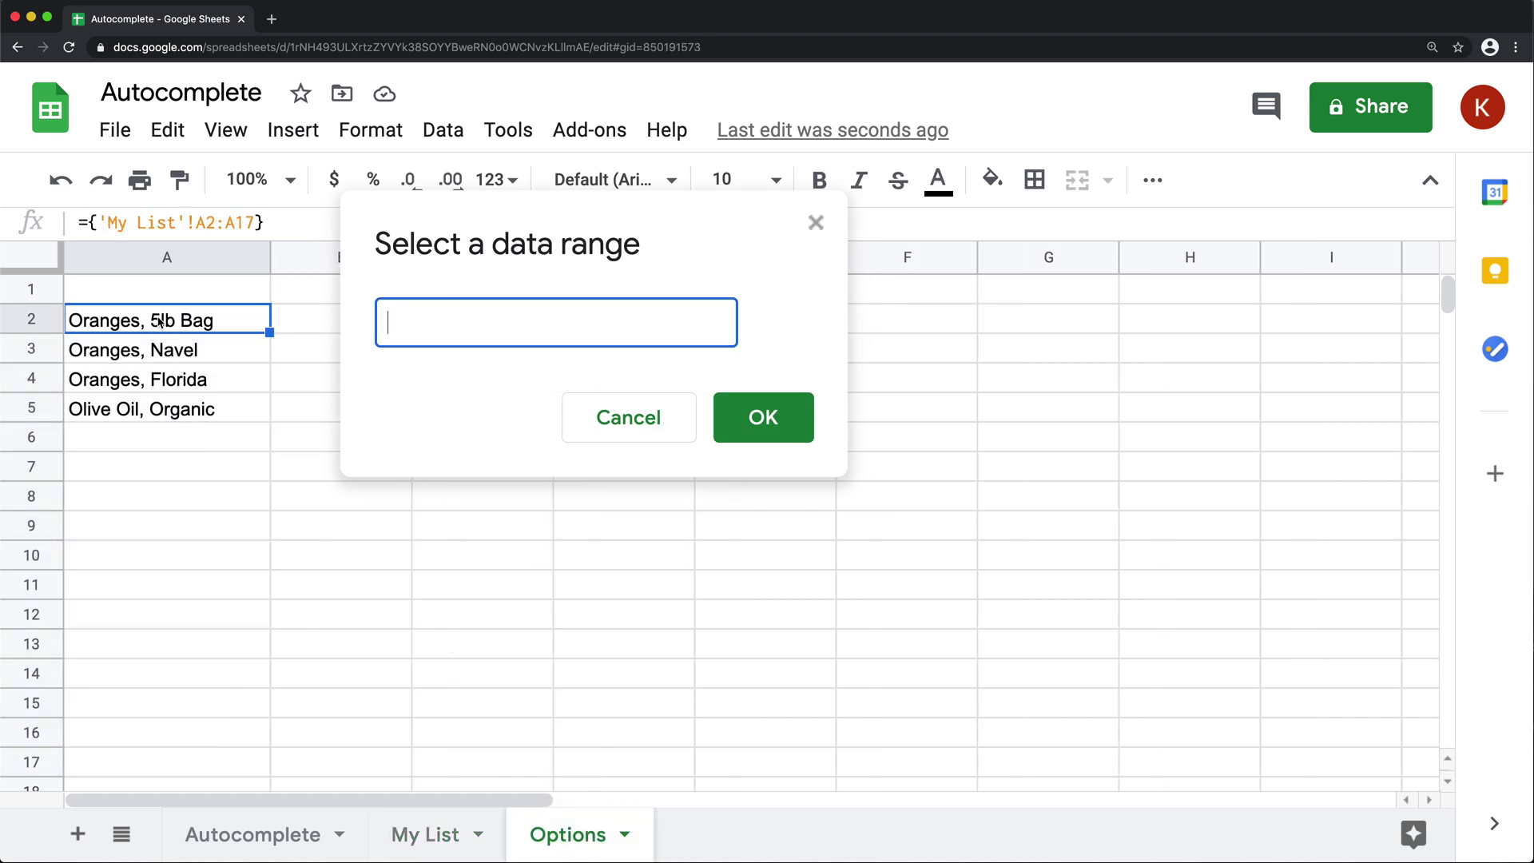
pyautogui.moveTo(160, 321); pyautogui.dragTo(147, 764)
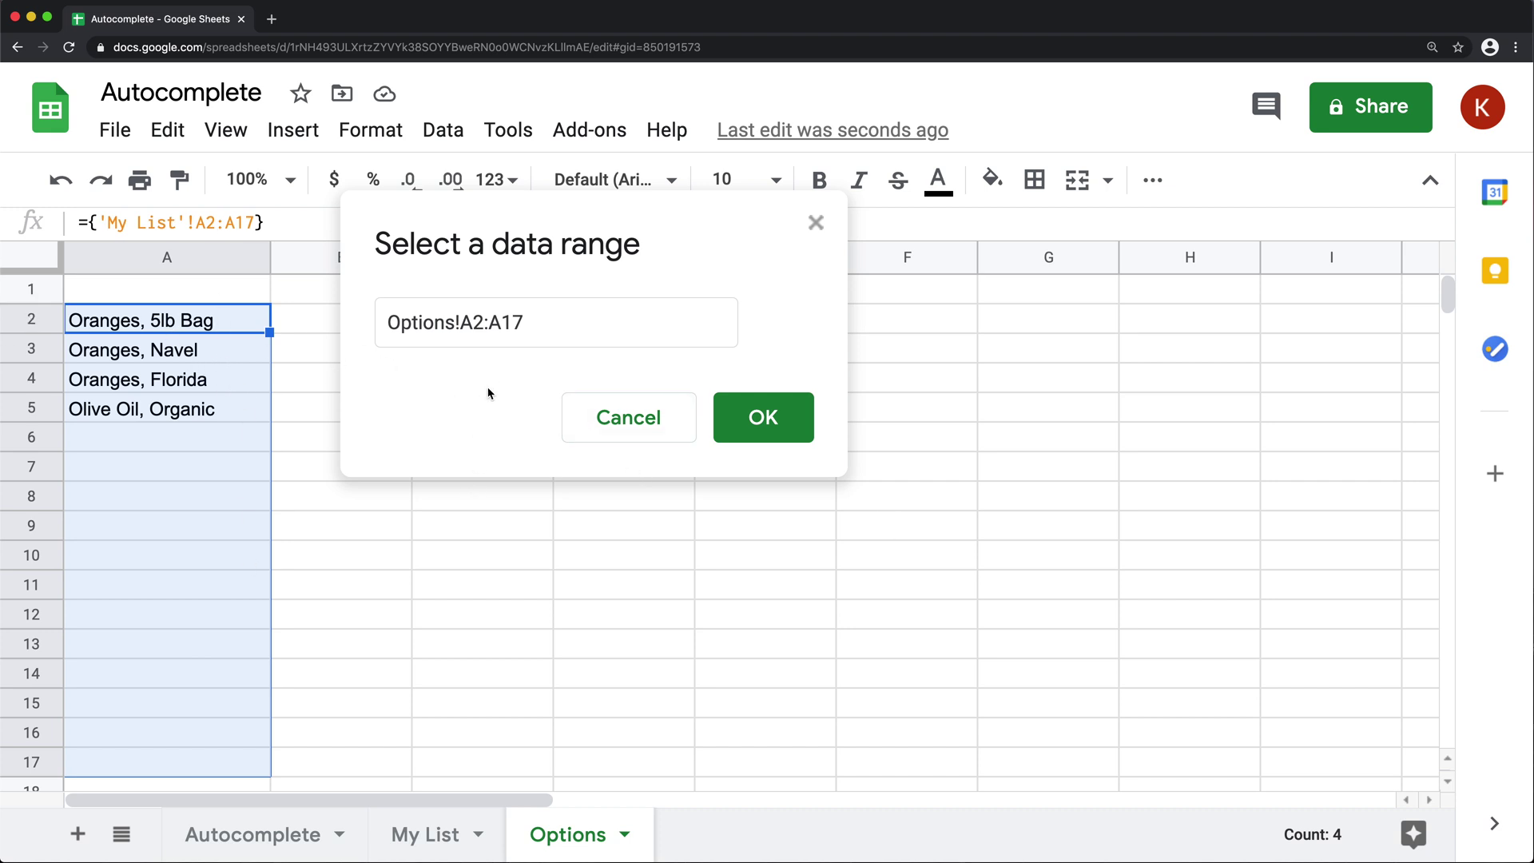
pyautogui.click(765, 423)
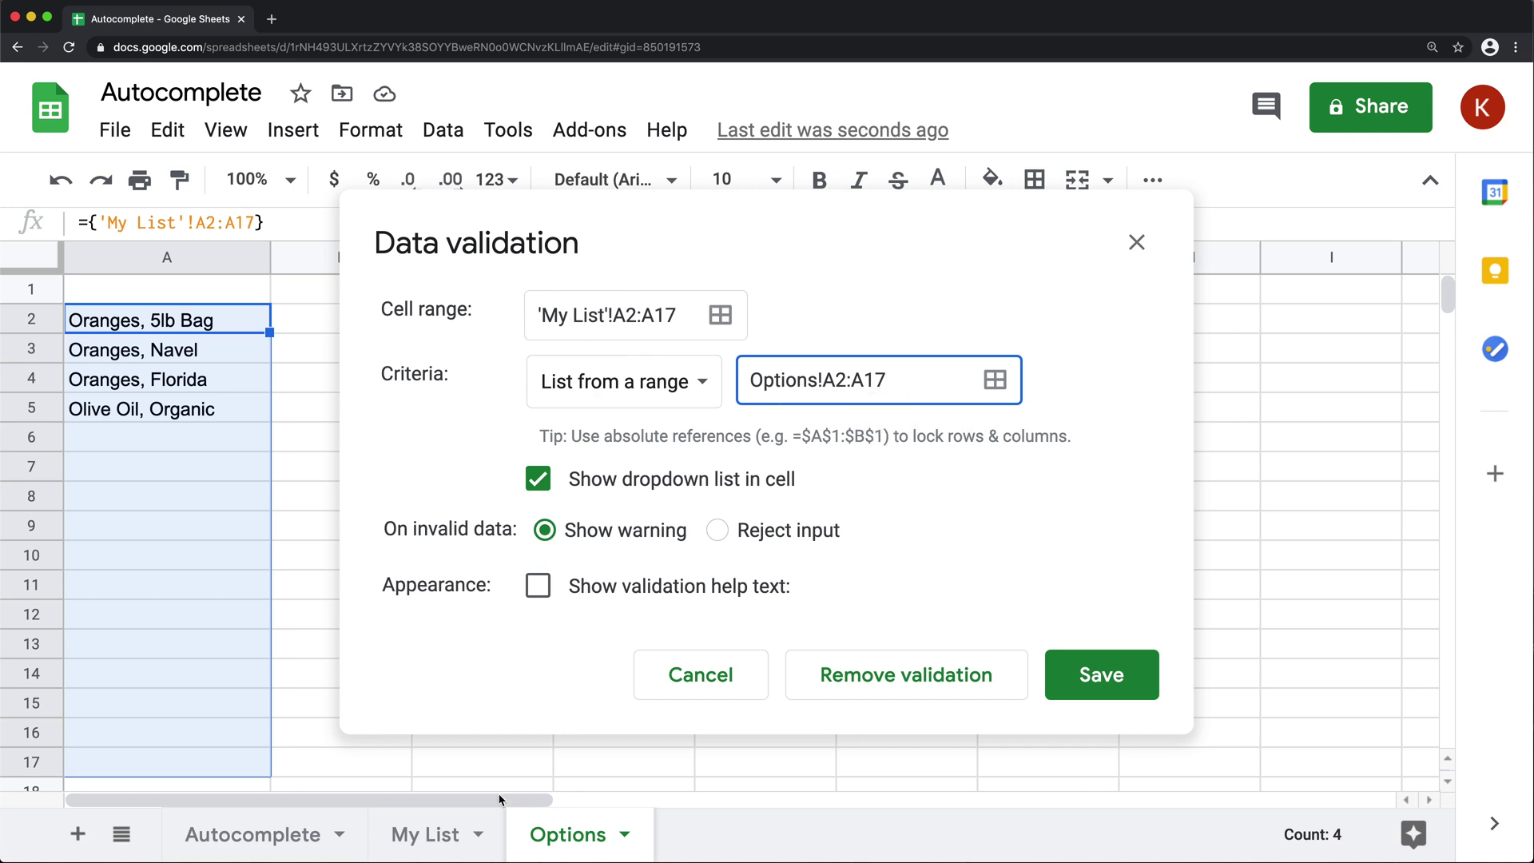
pyautogui.click(1089, 690)
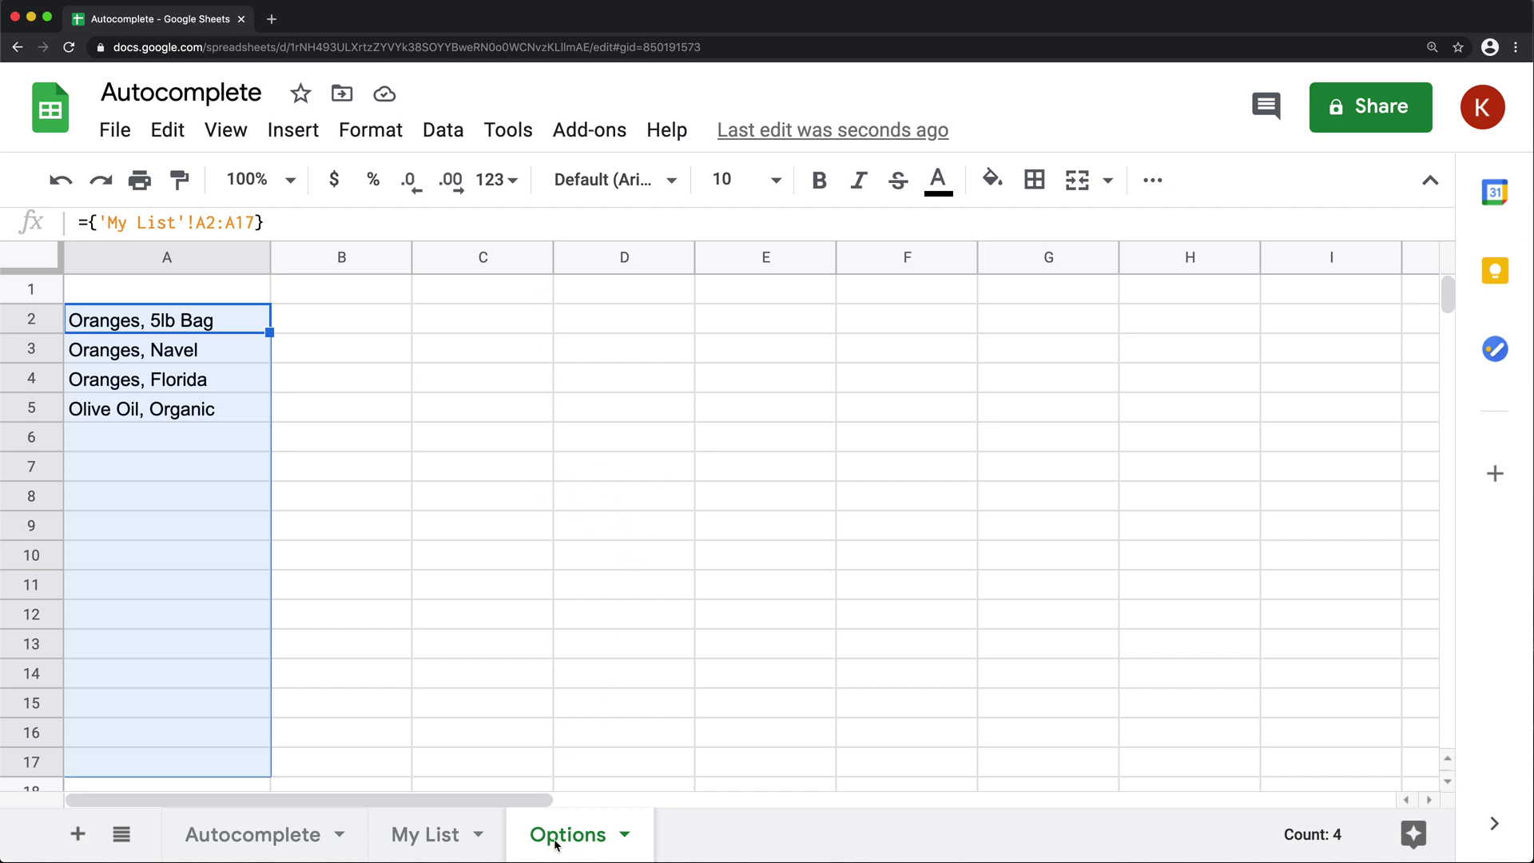
# Check the My List and Options sheets, ending on My List with the column selection cleared
pyautogui.click(426, 837)
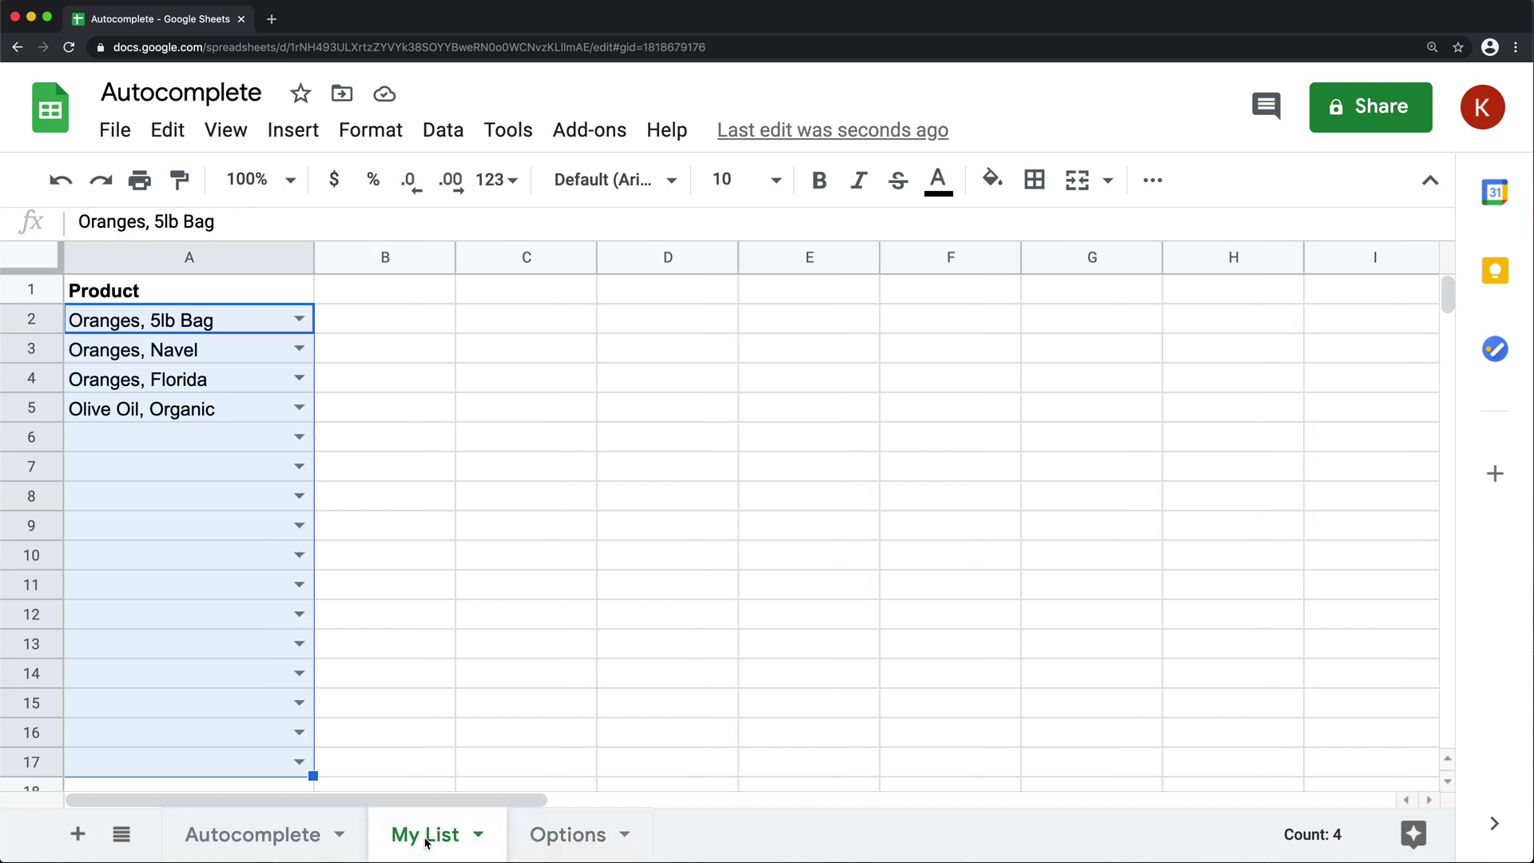
pyautogui.click(166, 434)
pyautogui.click(568, 834)
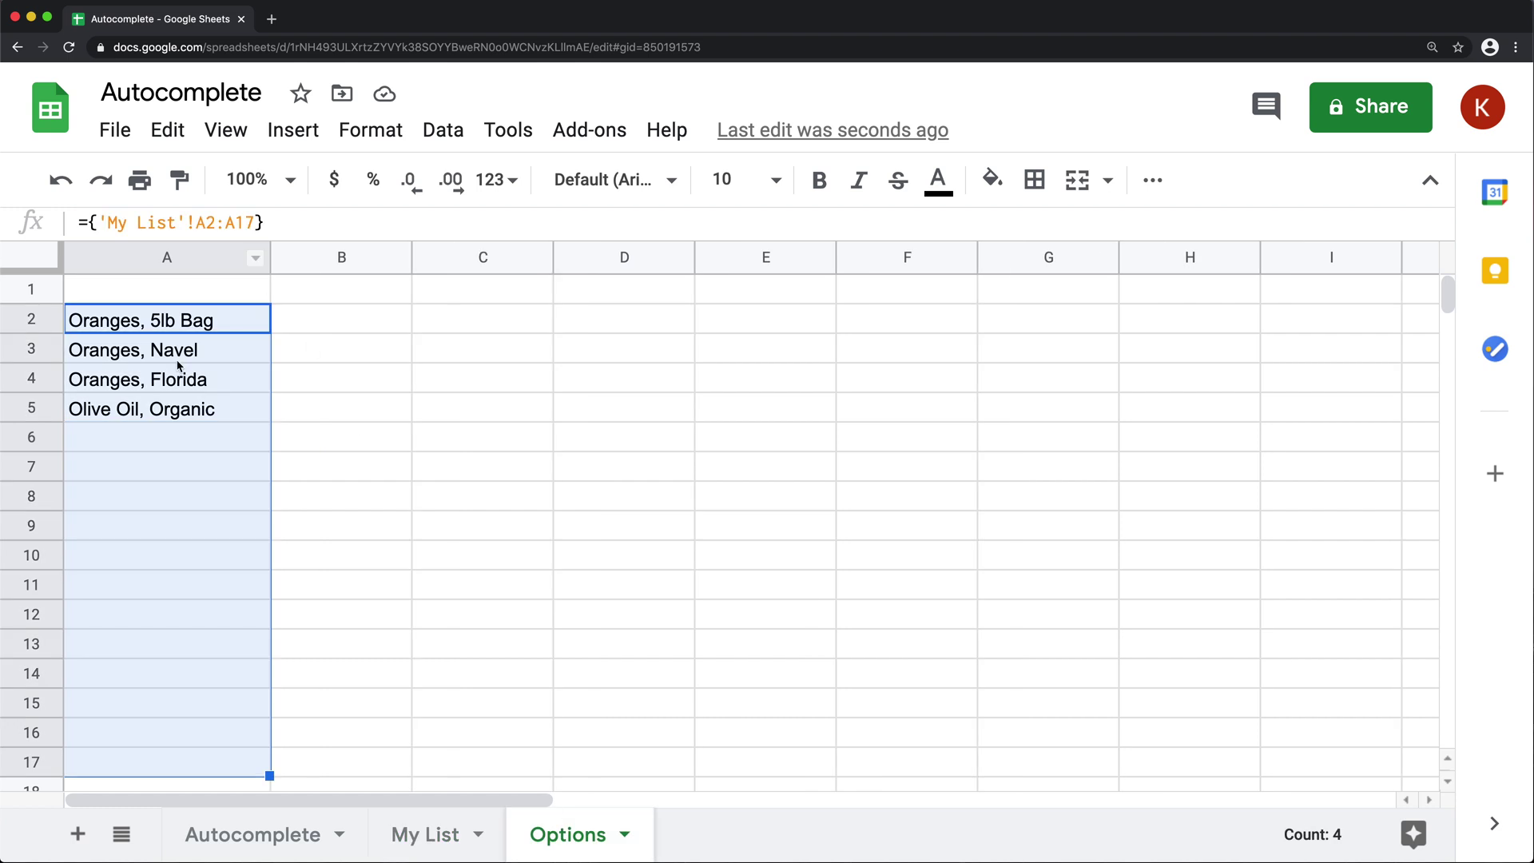
pyautogui.click(424, 839)
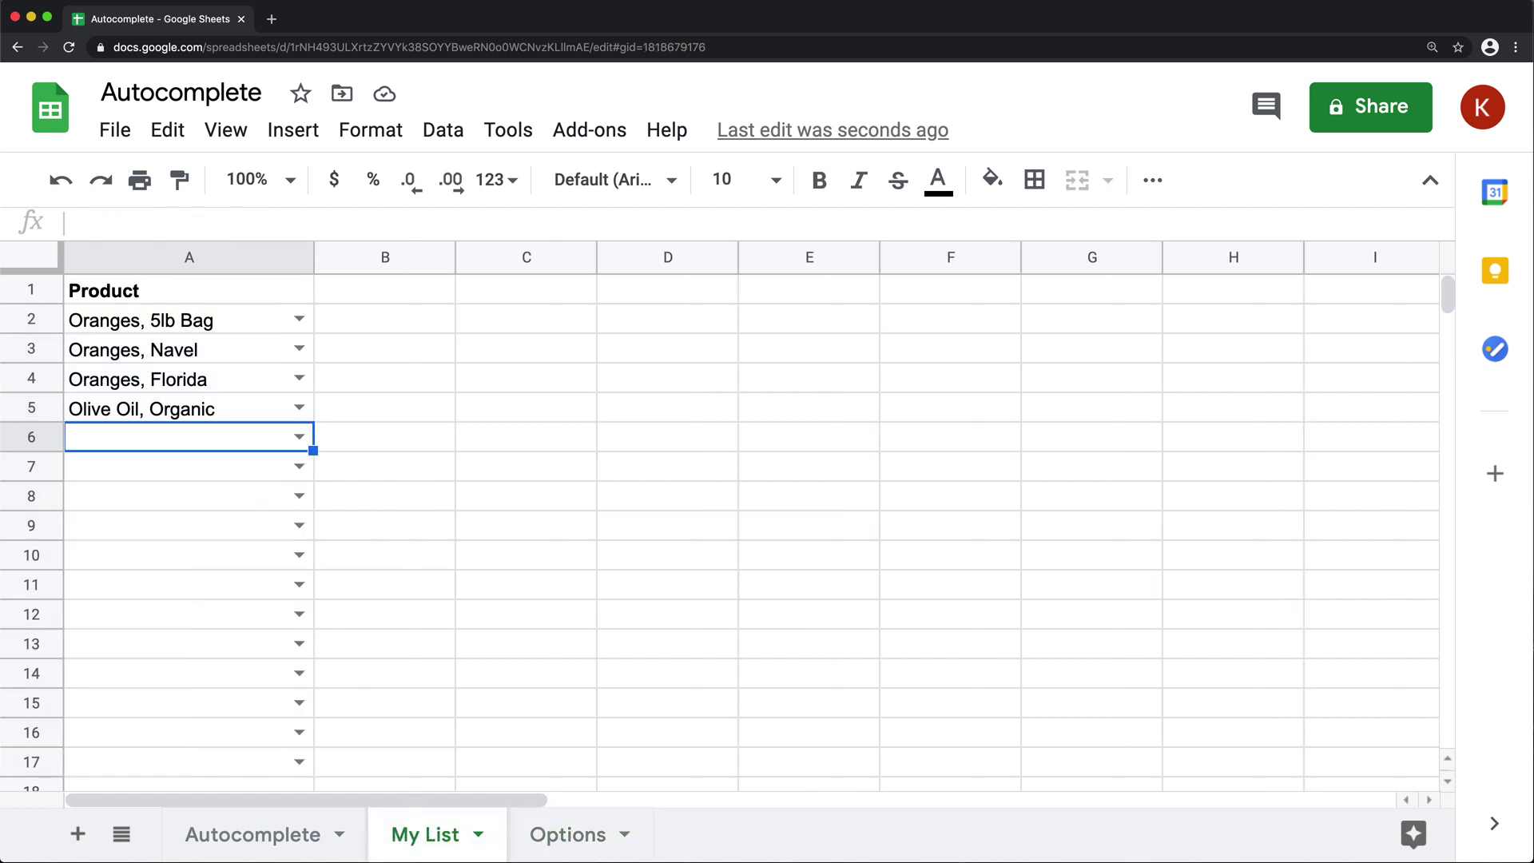
# Autocomplete Olive Oil, Organic and Oranges, Navel into A6–A7, then enter new Oranges, Organic in A8
pyautogui.write('Ol')
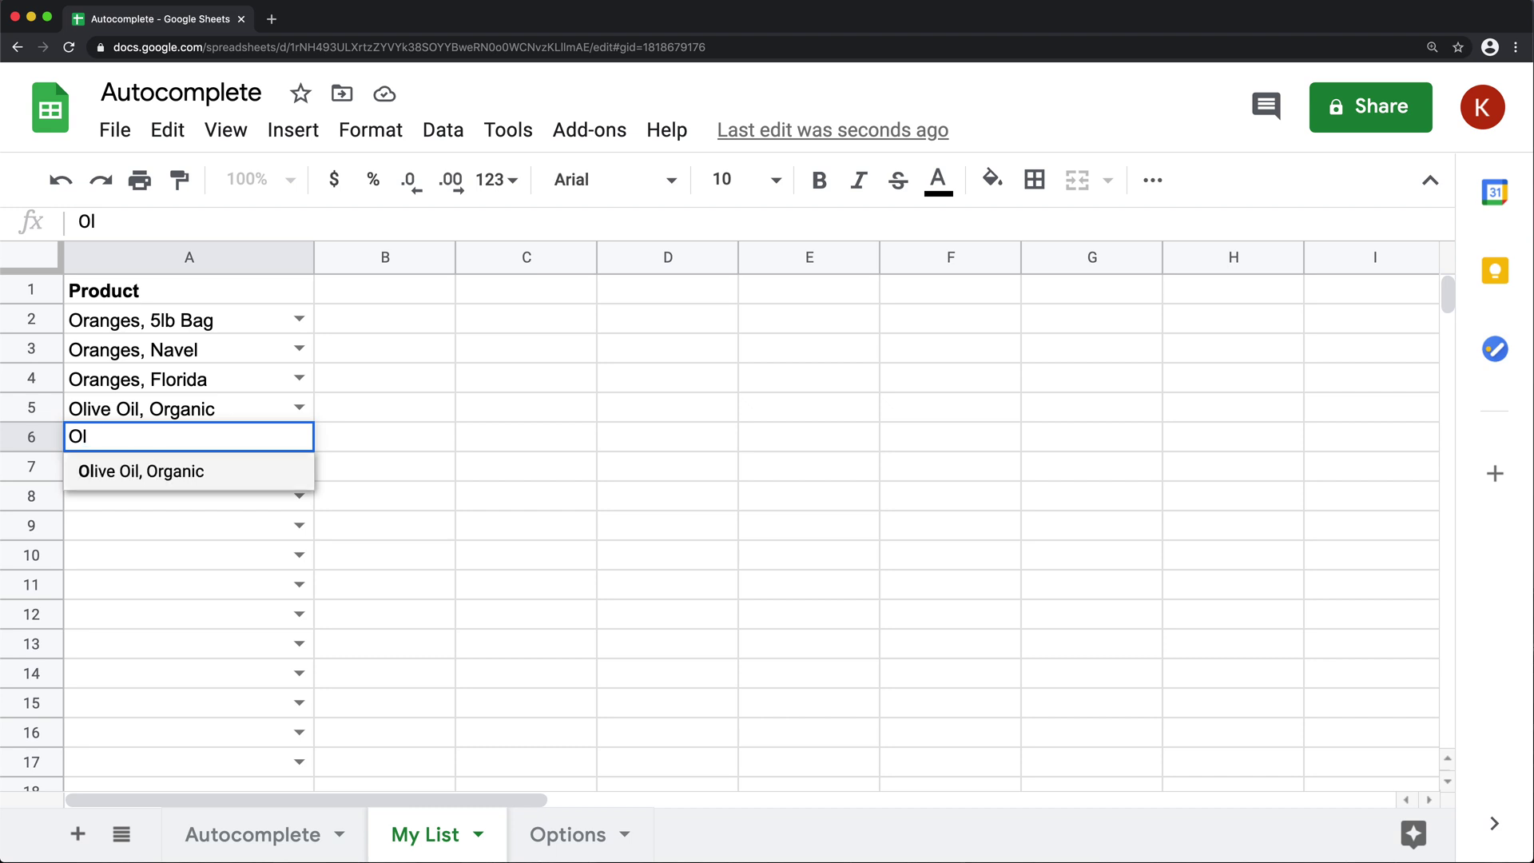
pyautogui.press('Return')
pyautogui.write('Oran')
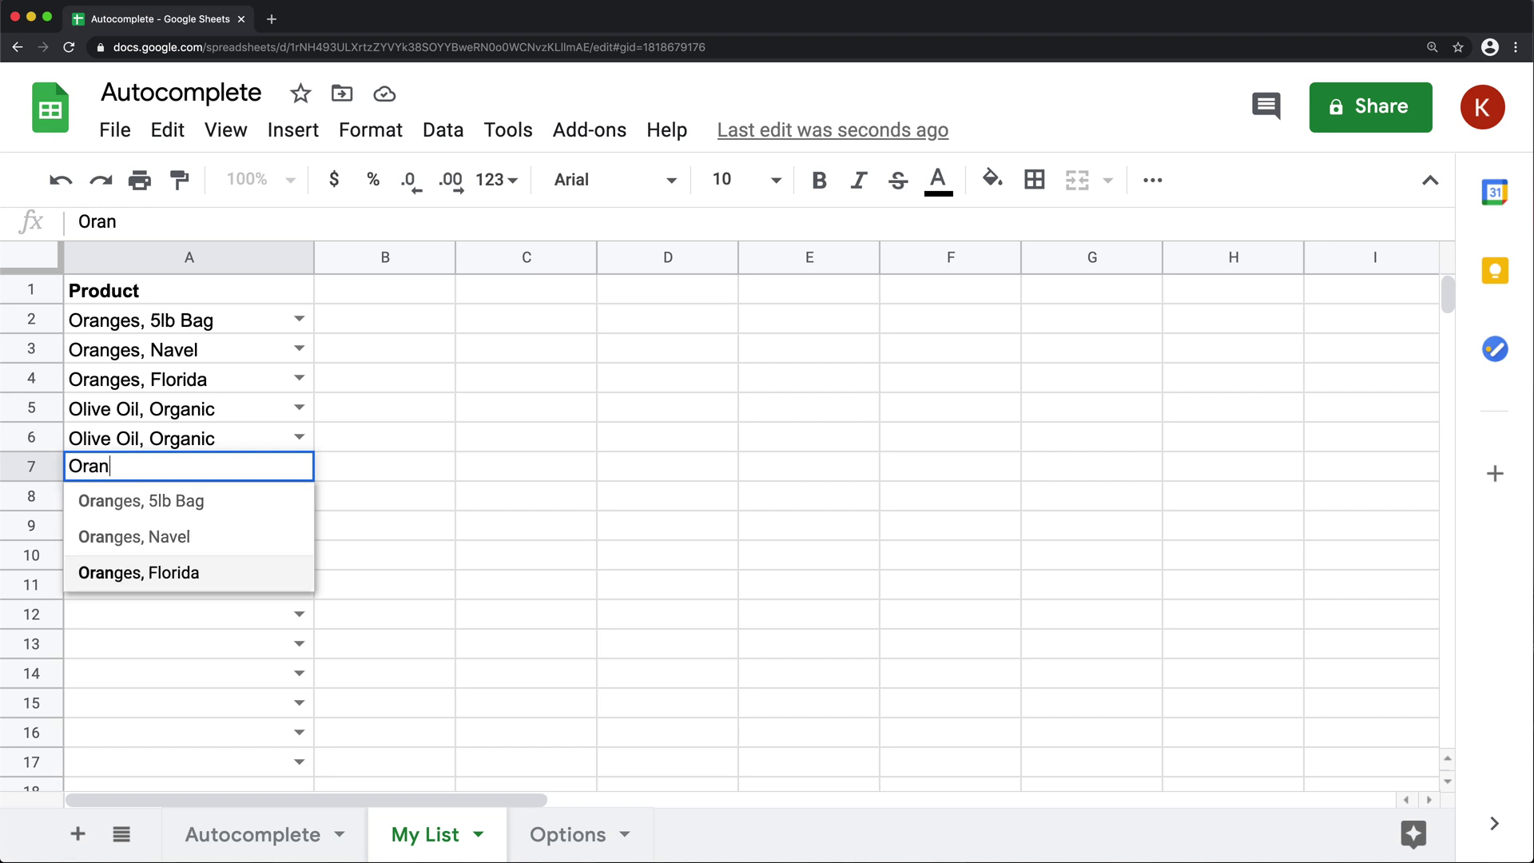
pyautogui.press('Return')
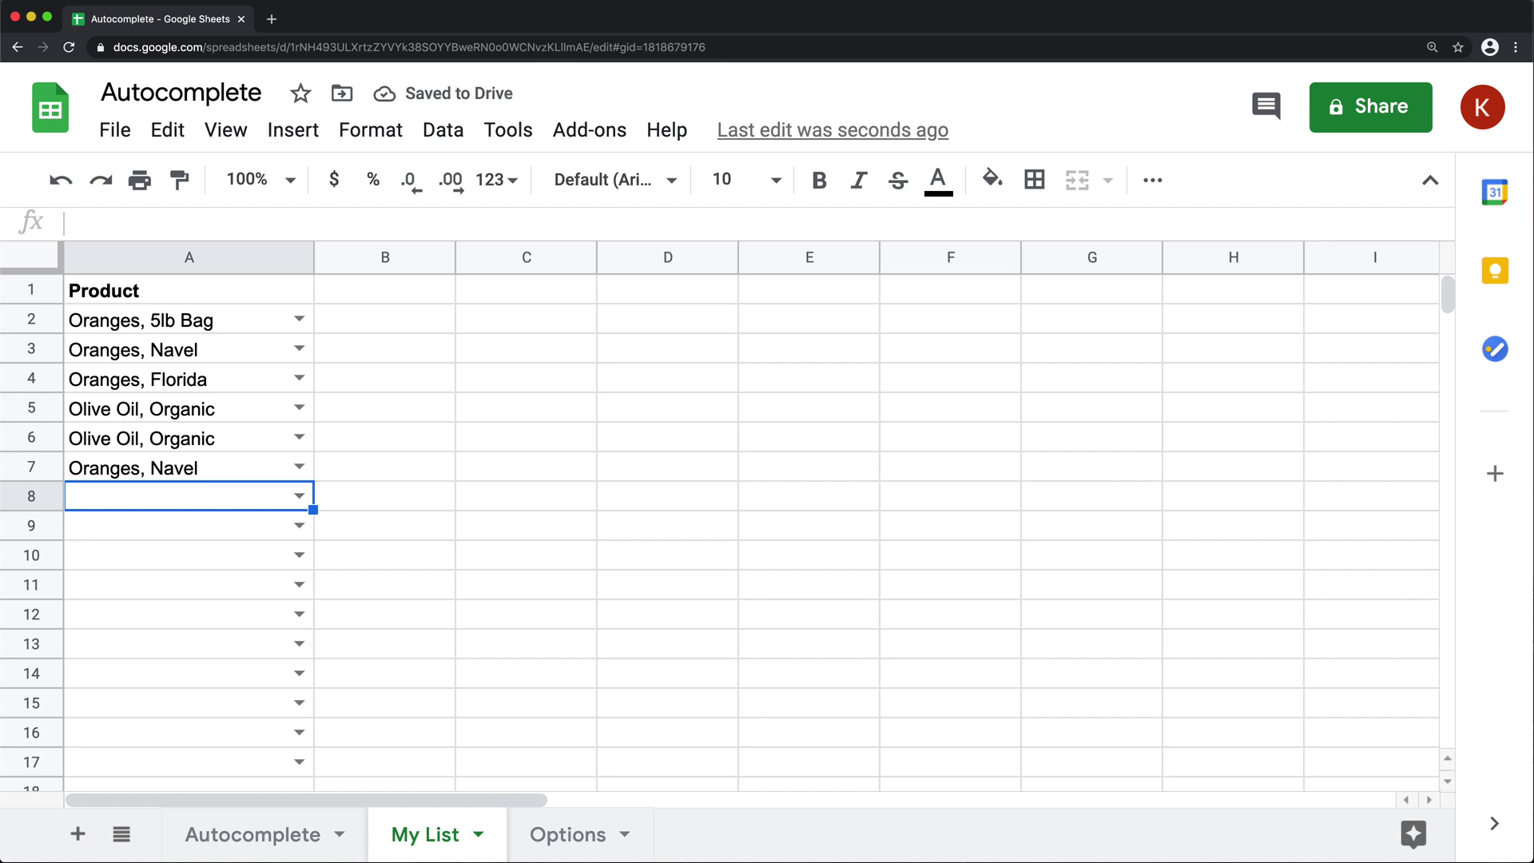
pyautogui.write('Oranges, ')
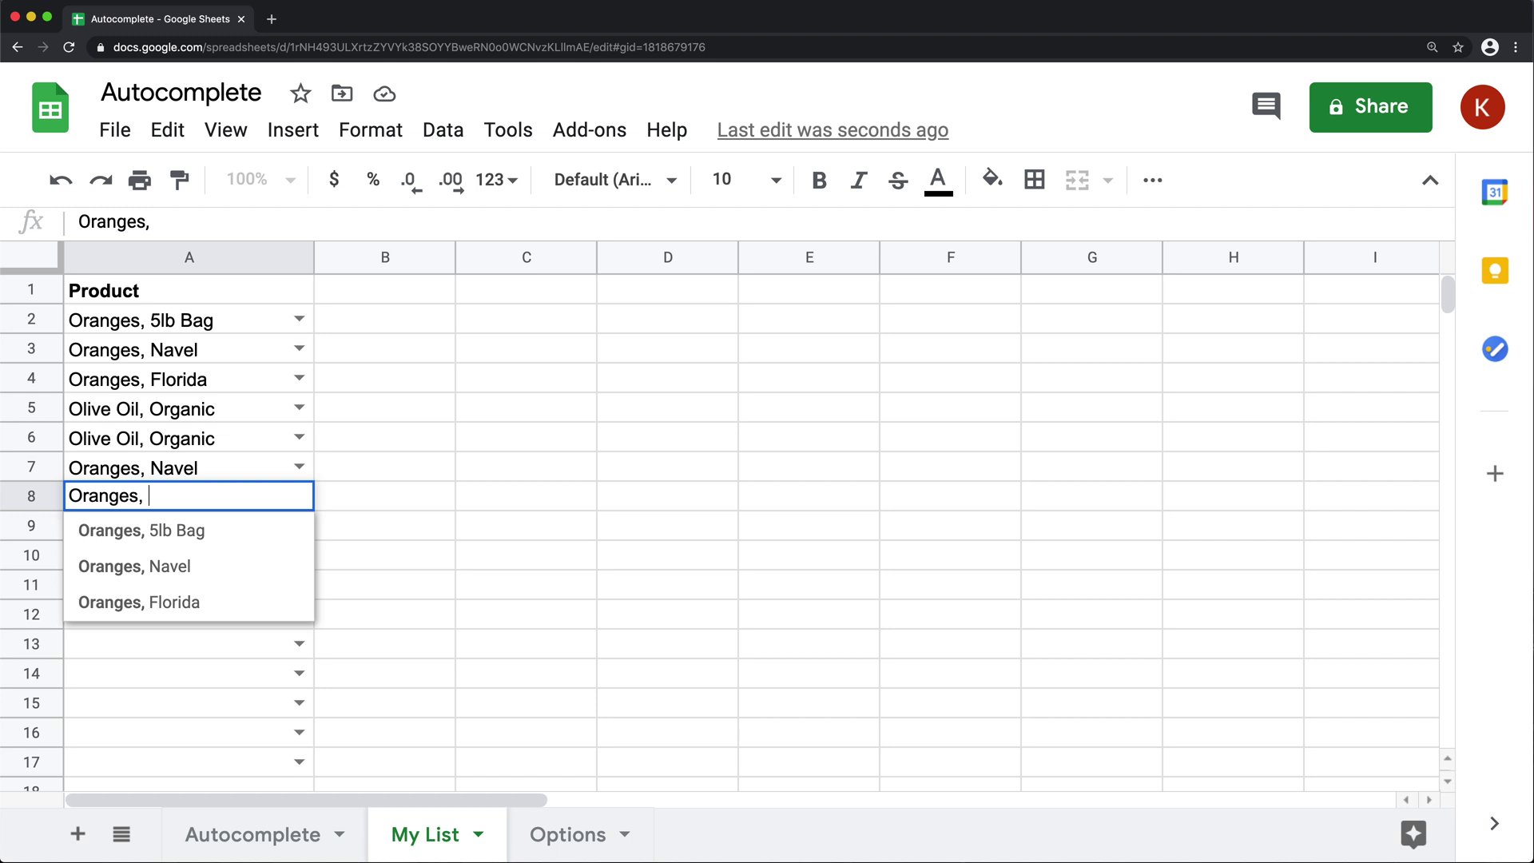
pyautogui.write('Organic')
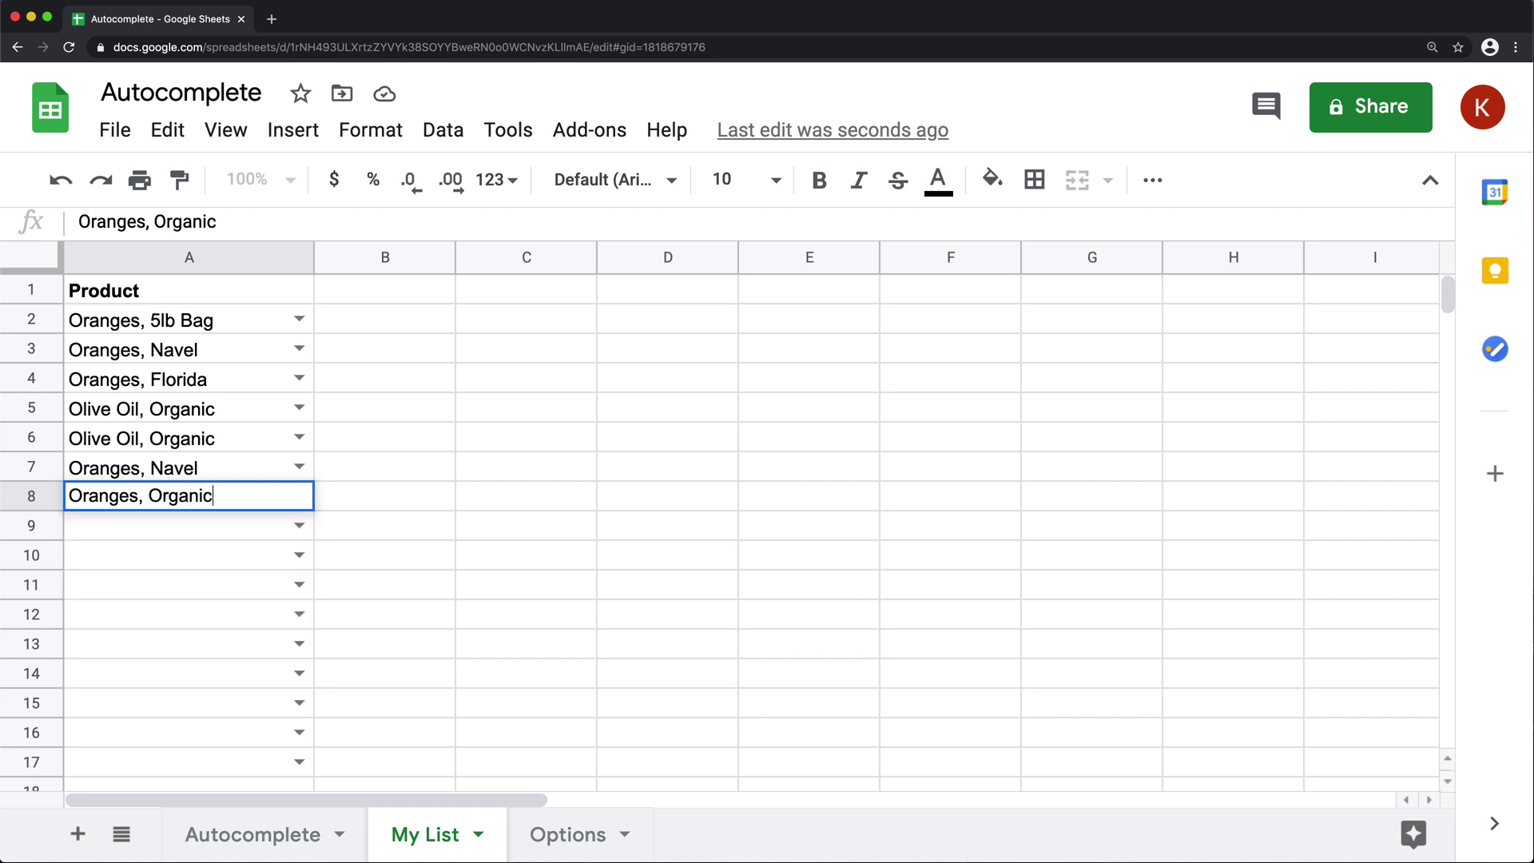
pyautogui.press('Return')
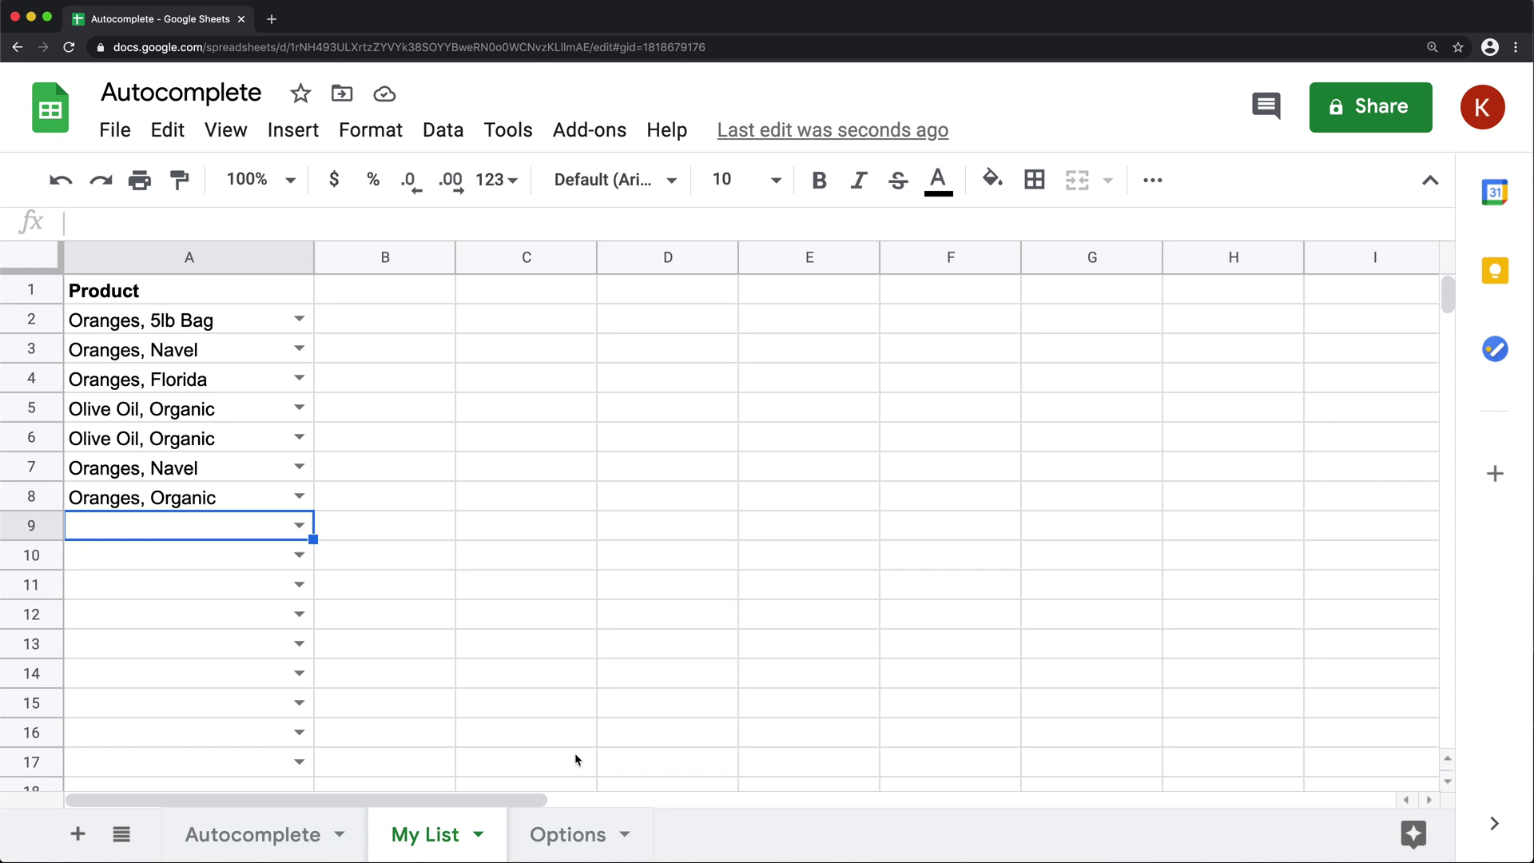
# Check the mirrored Options list, then pick Oranges, Organic from suggestions into A9
pyautogui.click(568, 833)
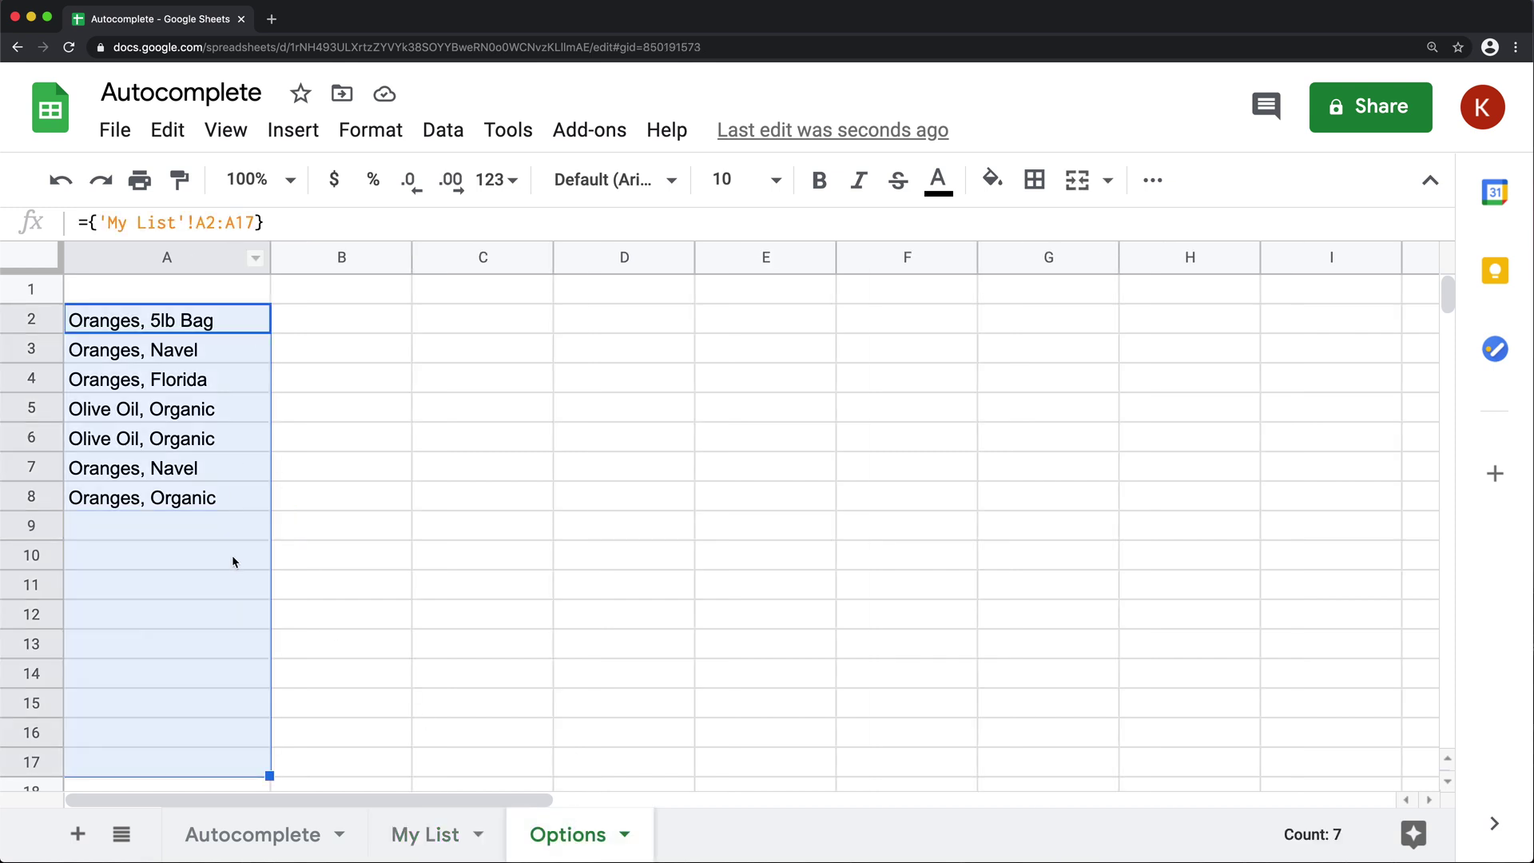
pyautogui.click(434, 839)
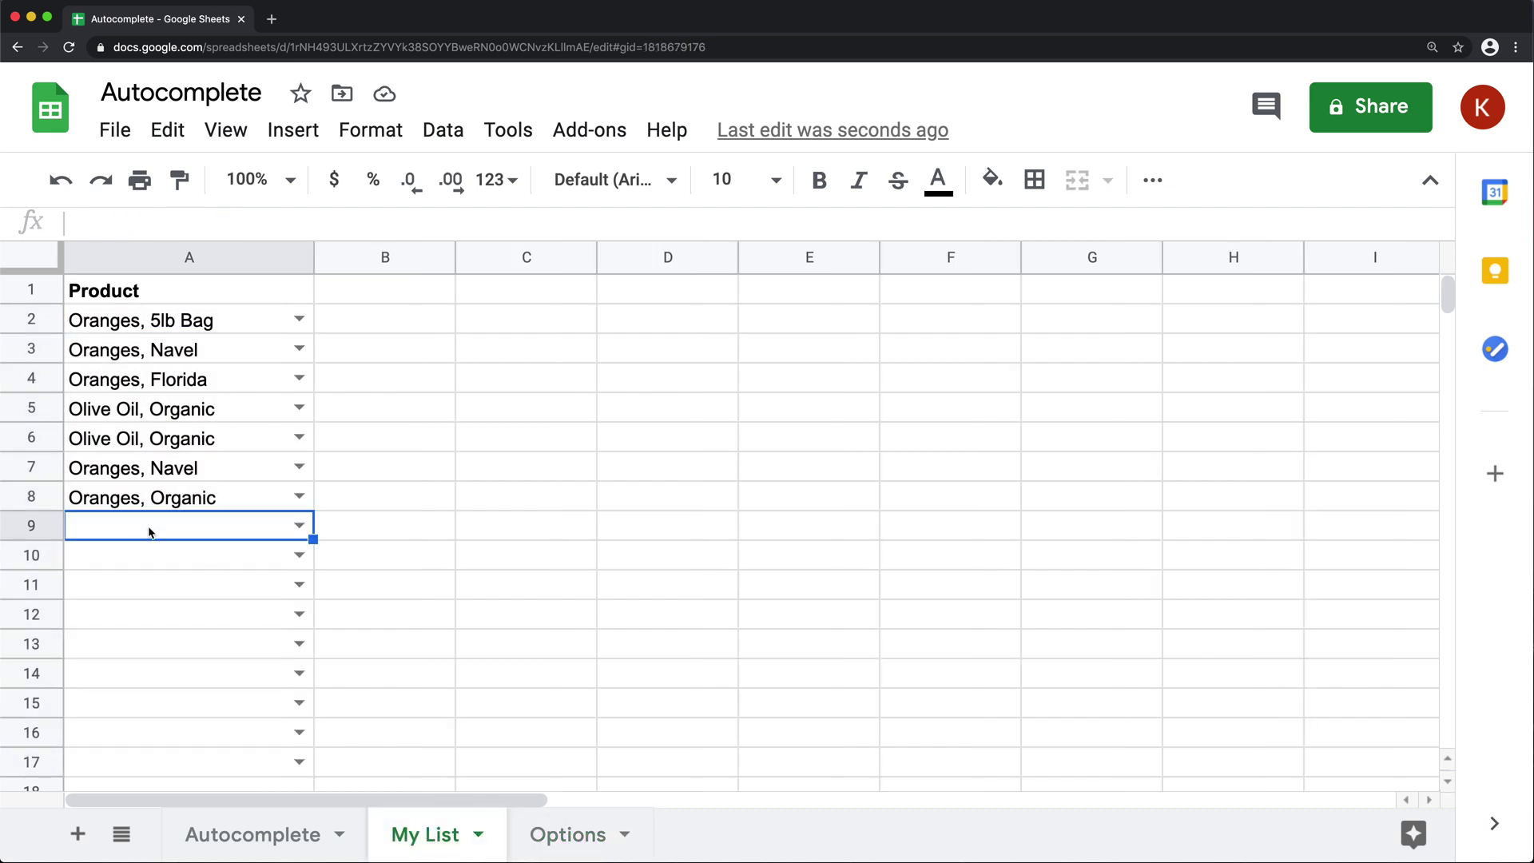
pyautogui.write('Ora')
pyautogui.press('Down')
pyautogui.press('Down')
pyautogui.press('Down')
pyautogui.press('Down')
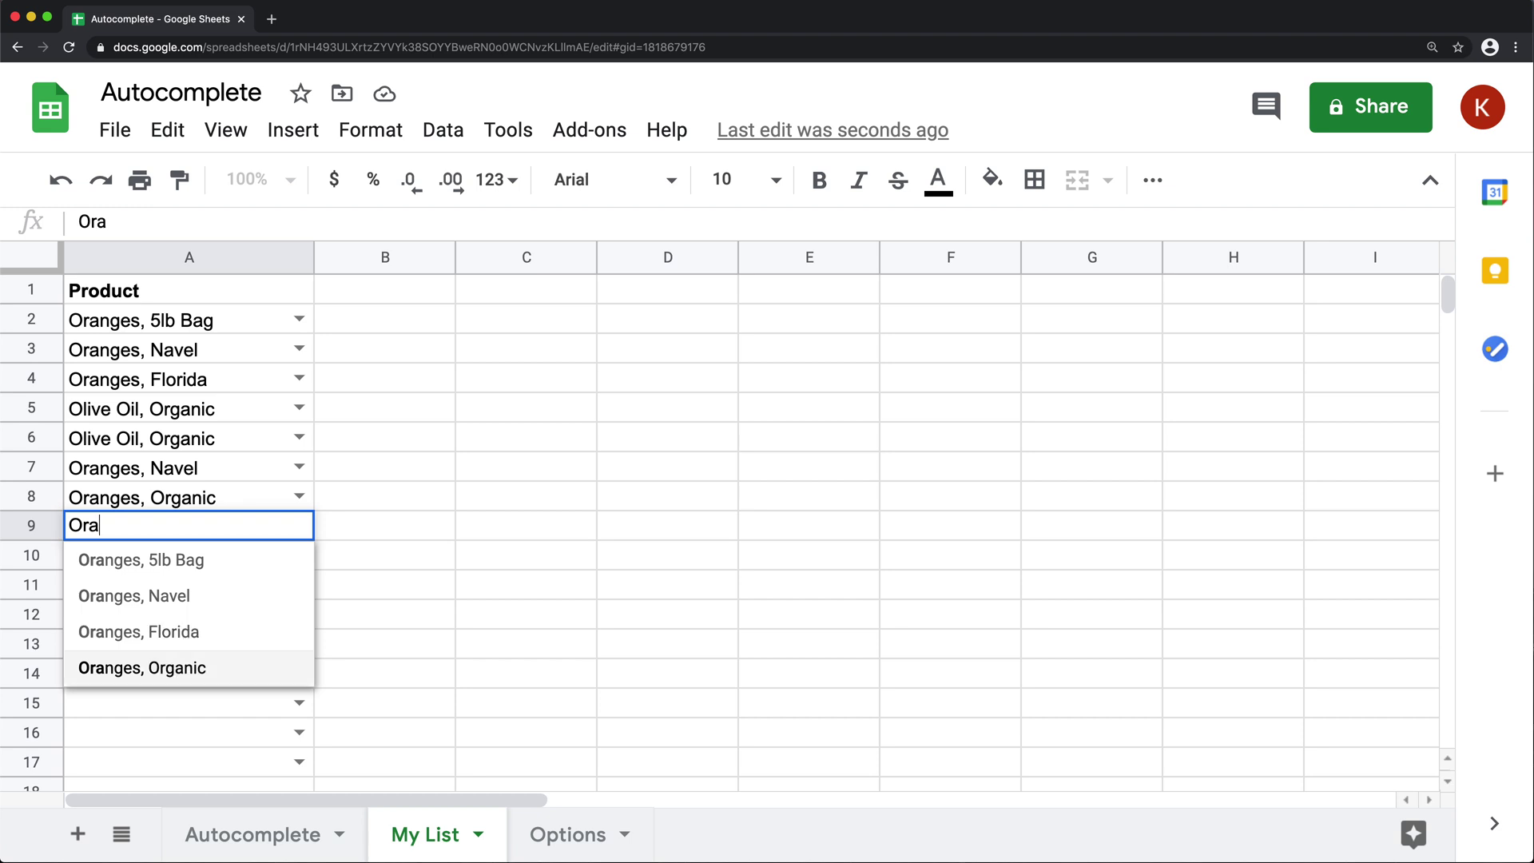
pyautogui.press('Return')
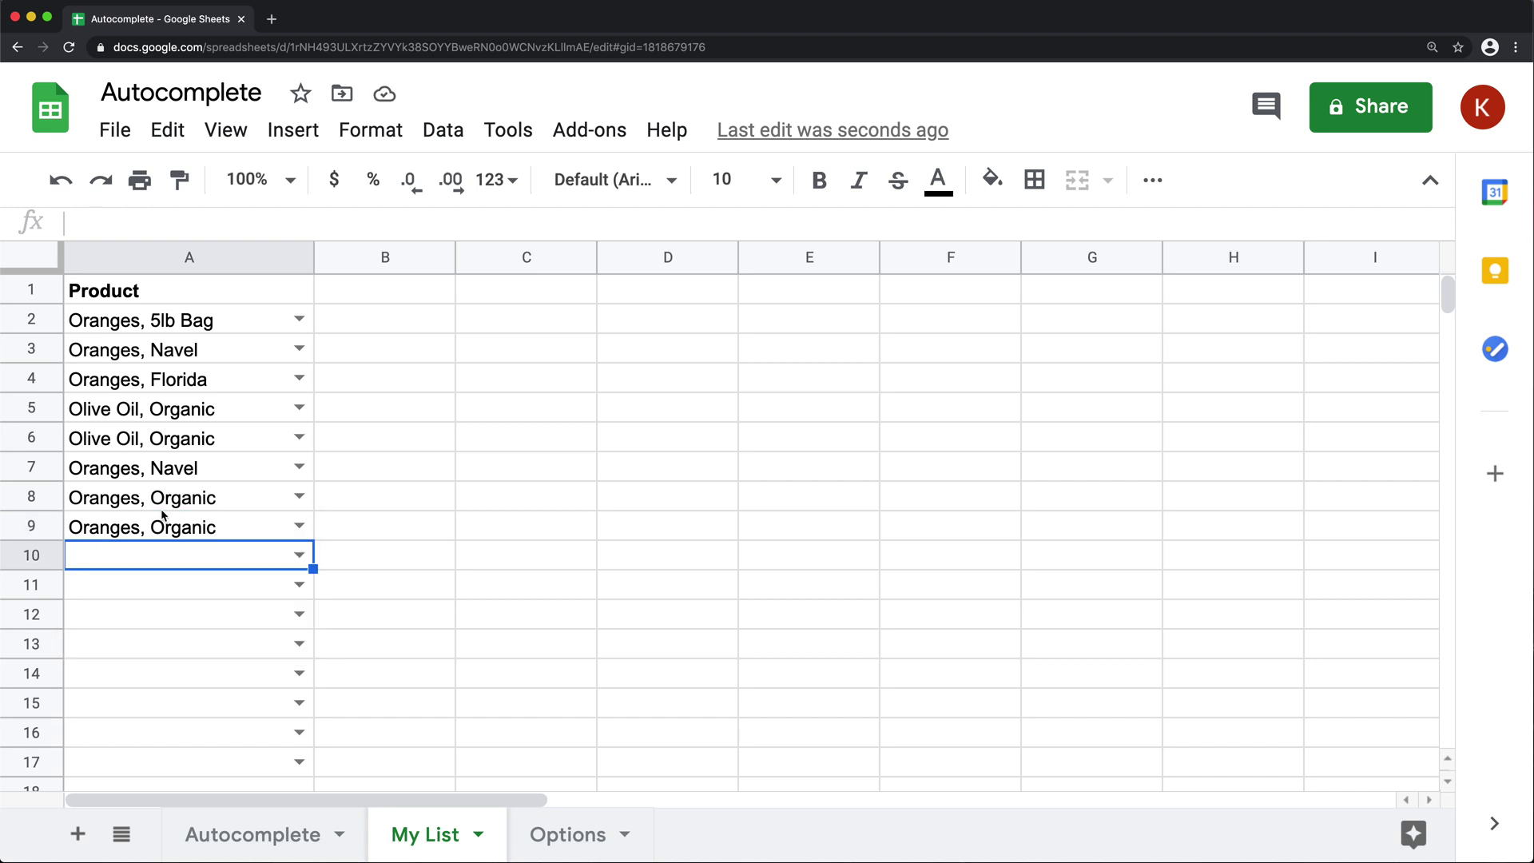
# Enter Apples, Gala, Apples, Green and Apples, Super Green in A10–A12
pyautogui.write('Apples, Gala')
pyautogui.press('Return')
pyautogui.write('Apples')
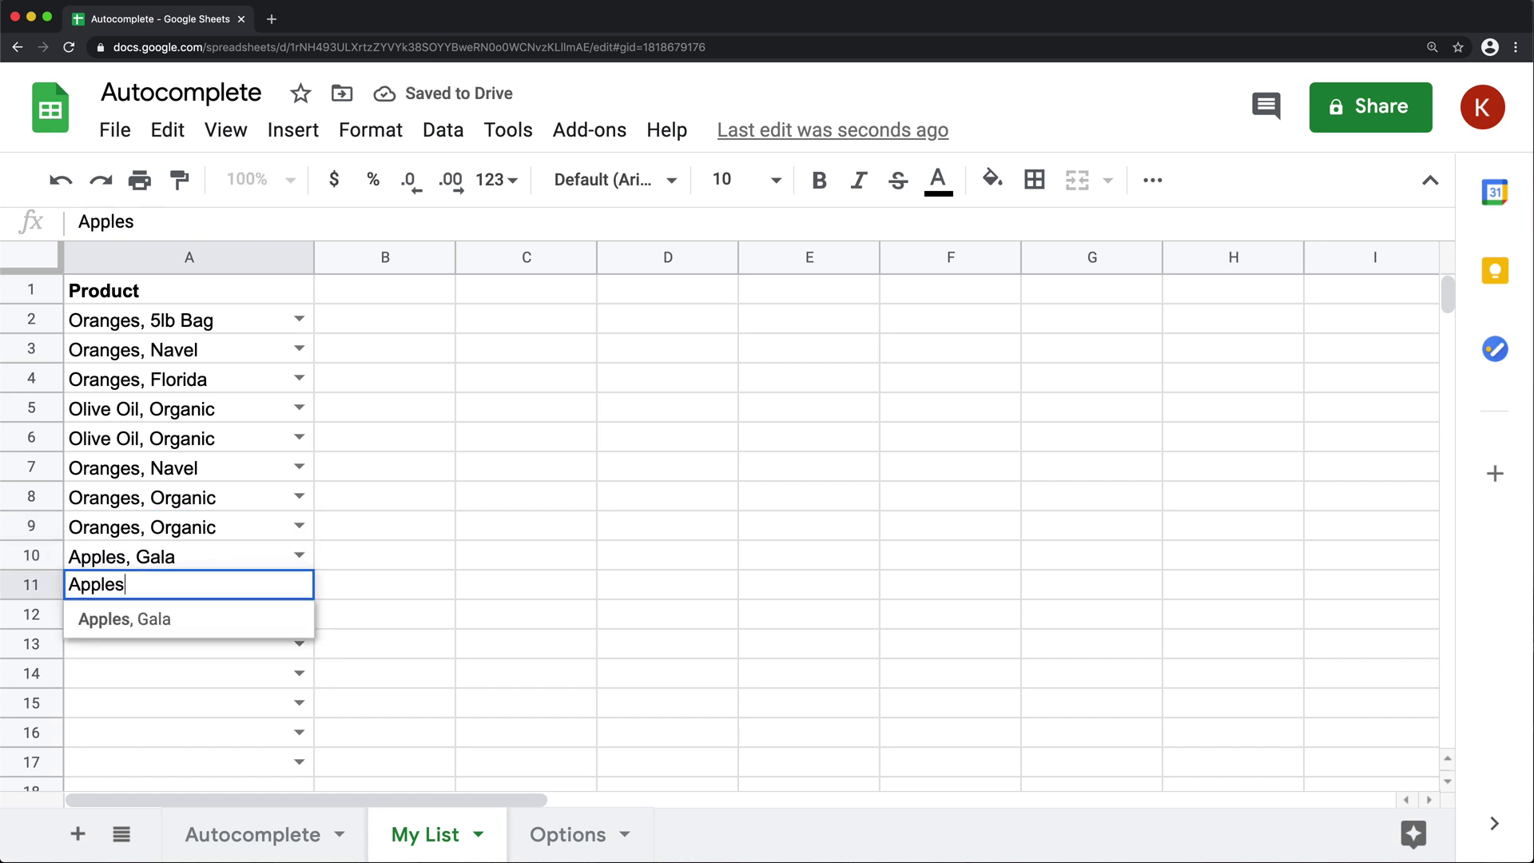
pyautogui.write(', Green')
pyautogui.press('Return')
pyautogui.write('Apples, Supe')
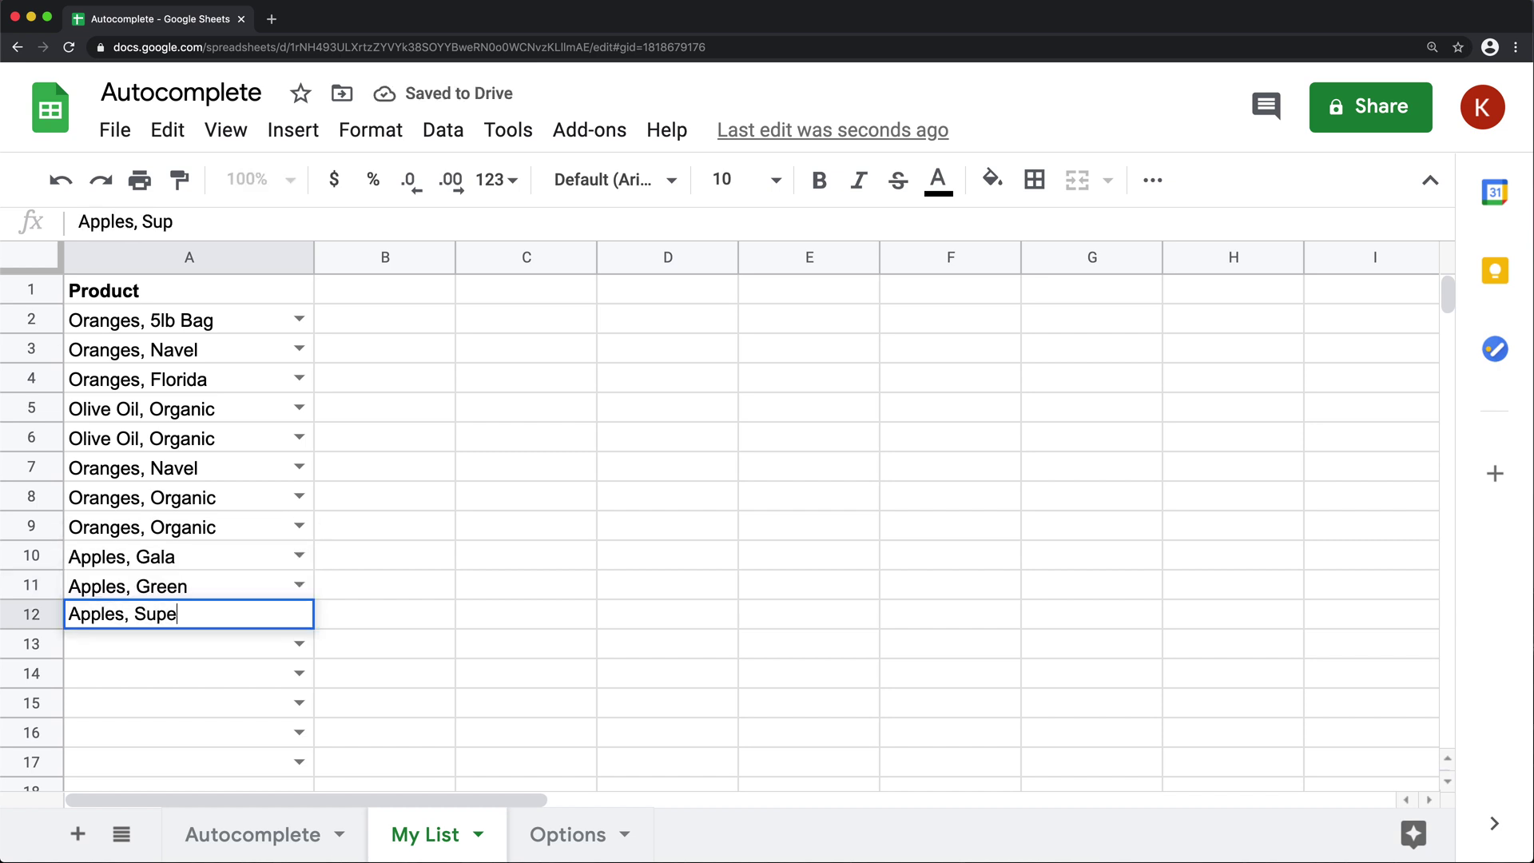
pyautogui.write('r Green')
pyautogui.press('Return')
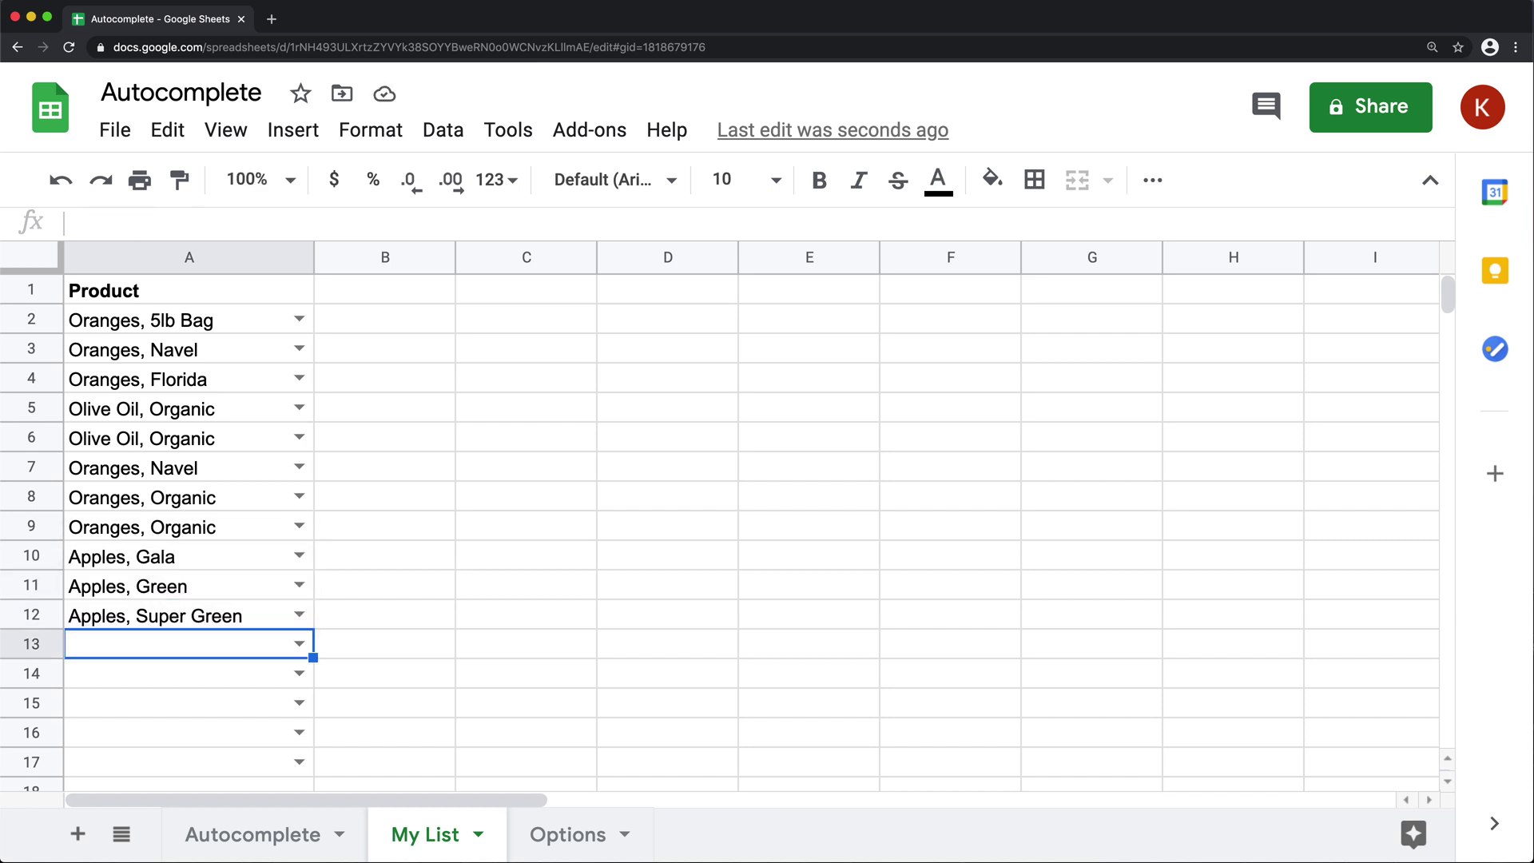
# Choose Apples, Green from the Apples autocomplete suggestions for A13
pyautogui.write('Apl')
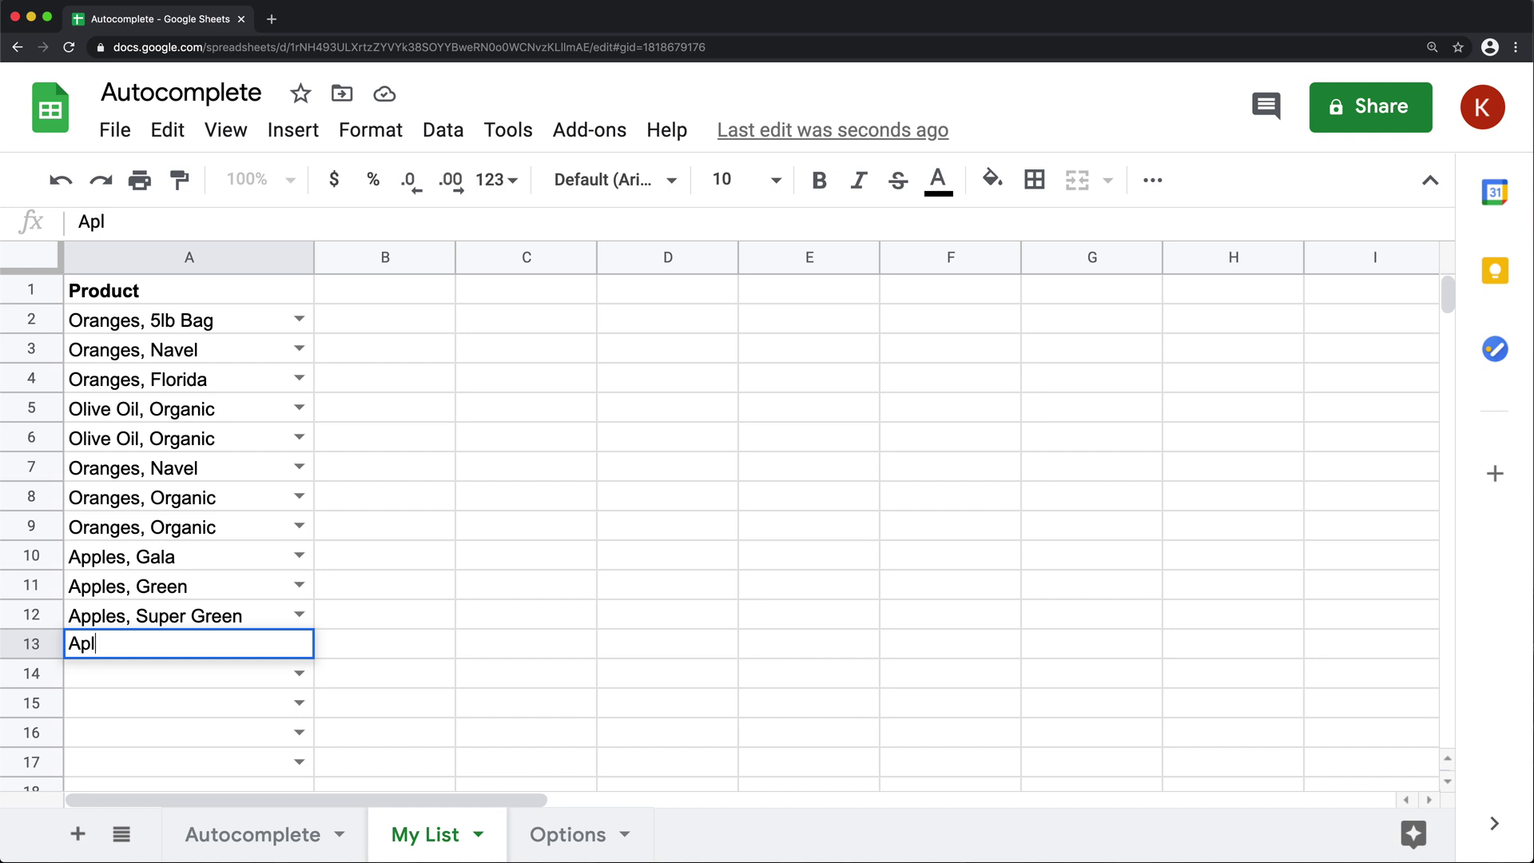
pyautogui.press('BackSpace')
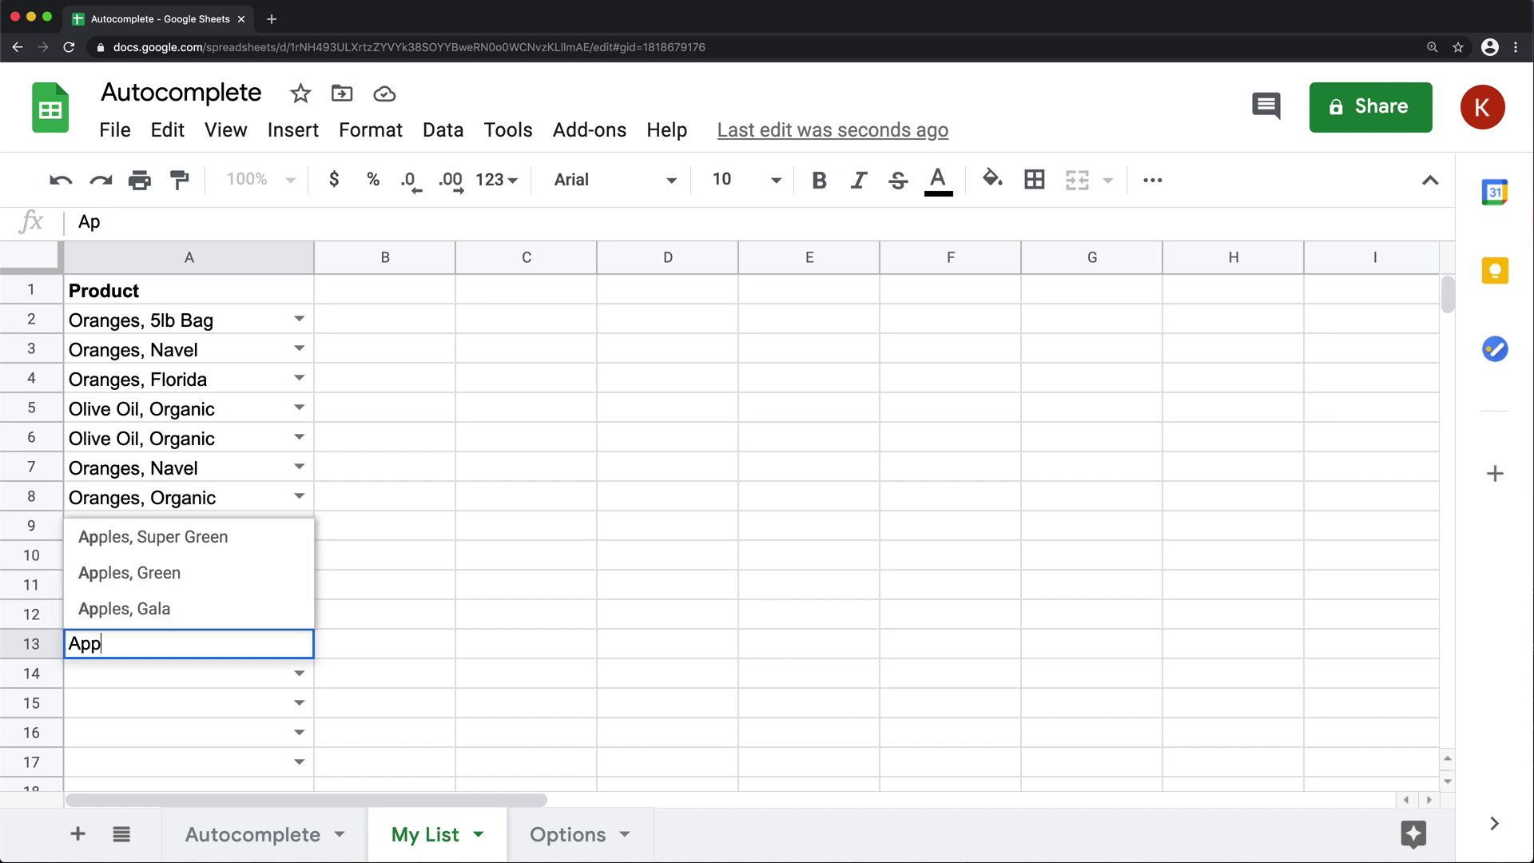
pyautogui.write('pl')
pyautogui.press('Up')
pyautogui.press('Up')
pyautogui.press('Up')
pyautogui.press('Down')
pyautogui.press('Down')
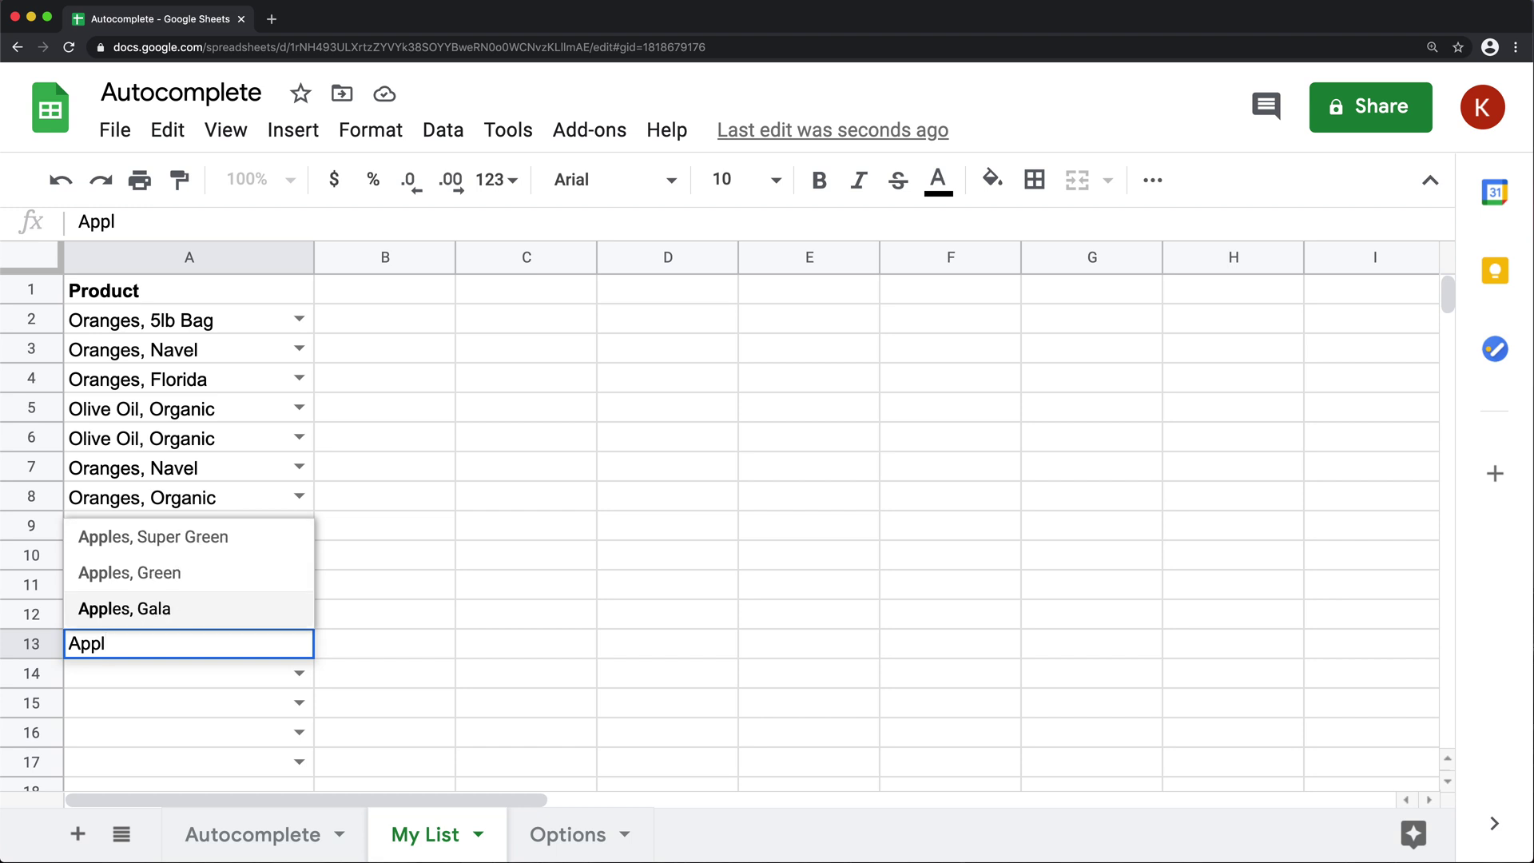
pyautogui.press('Up')
pyautogui.press('Return')
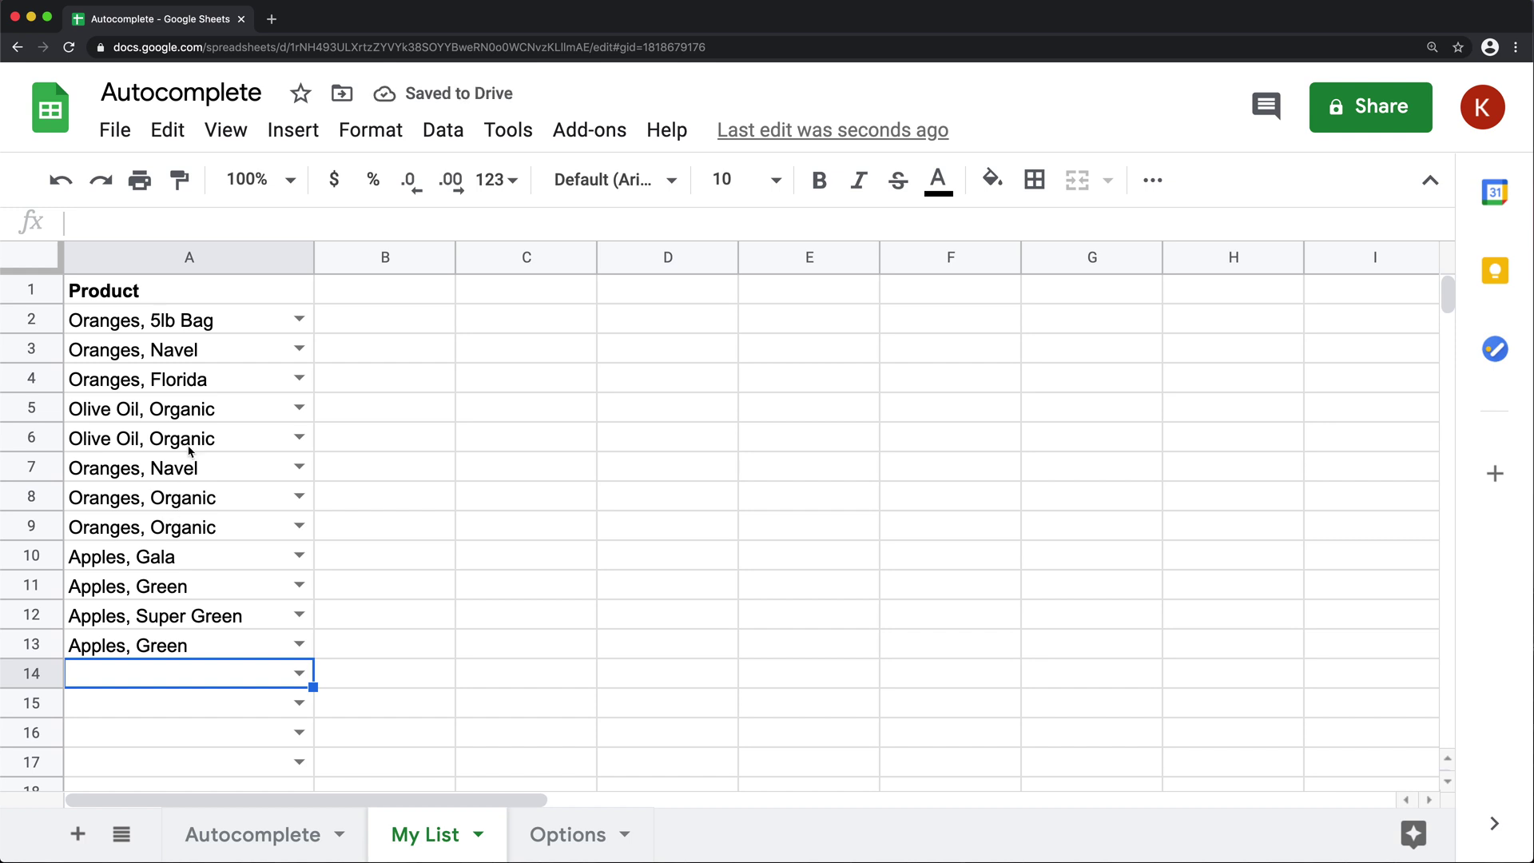
# Hide the Options sheet through its tab menu, leaving Autocomplete and My List visible
pyautogui.click(566, 839)
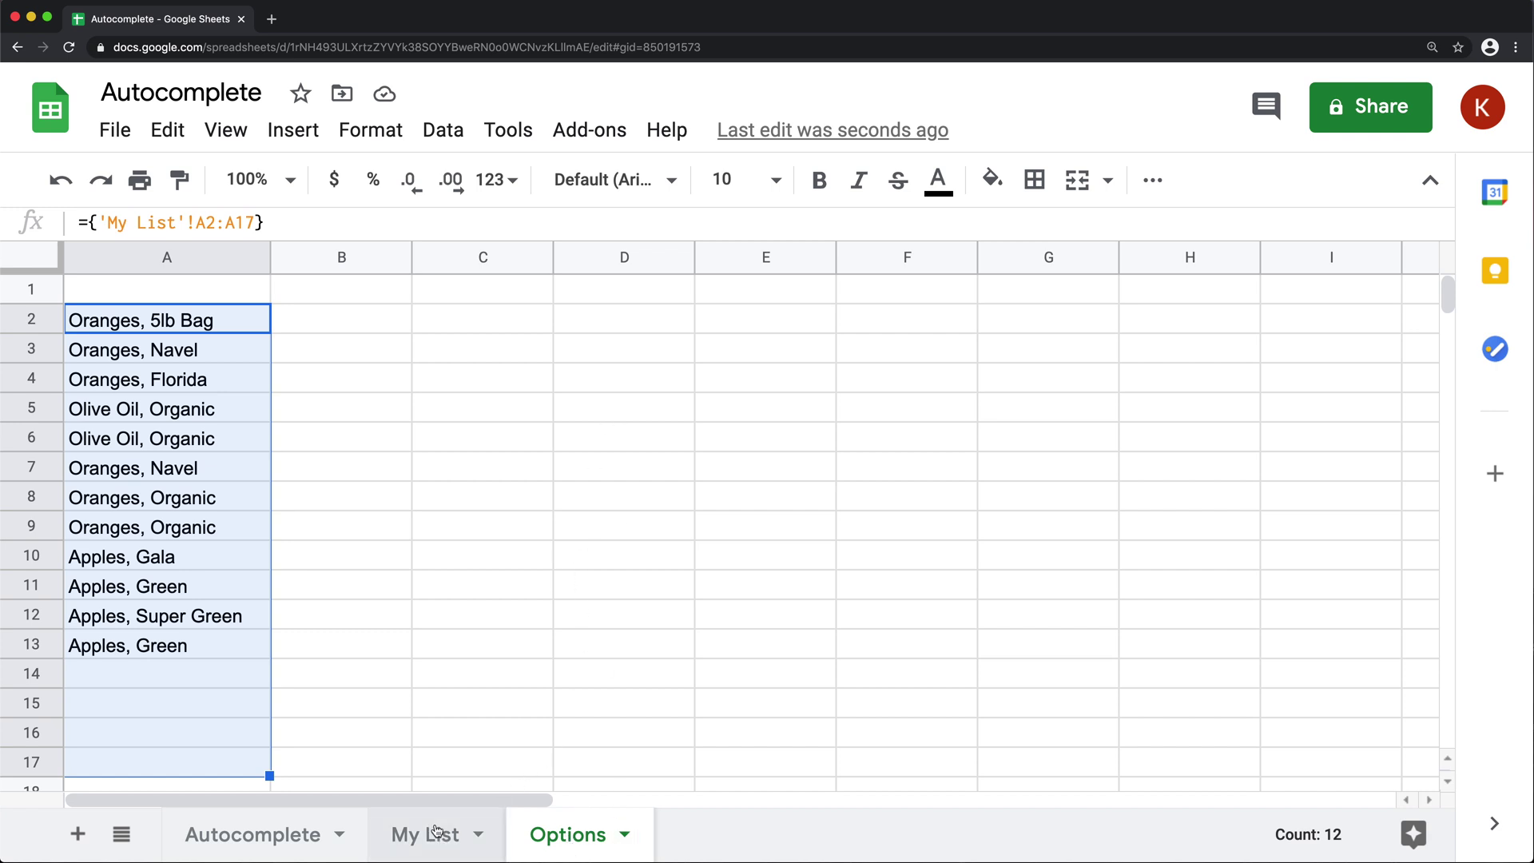
pyautogui.rightClick(579, 842)
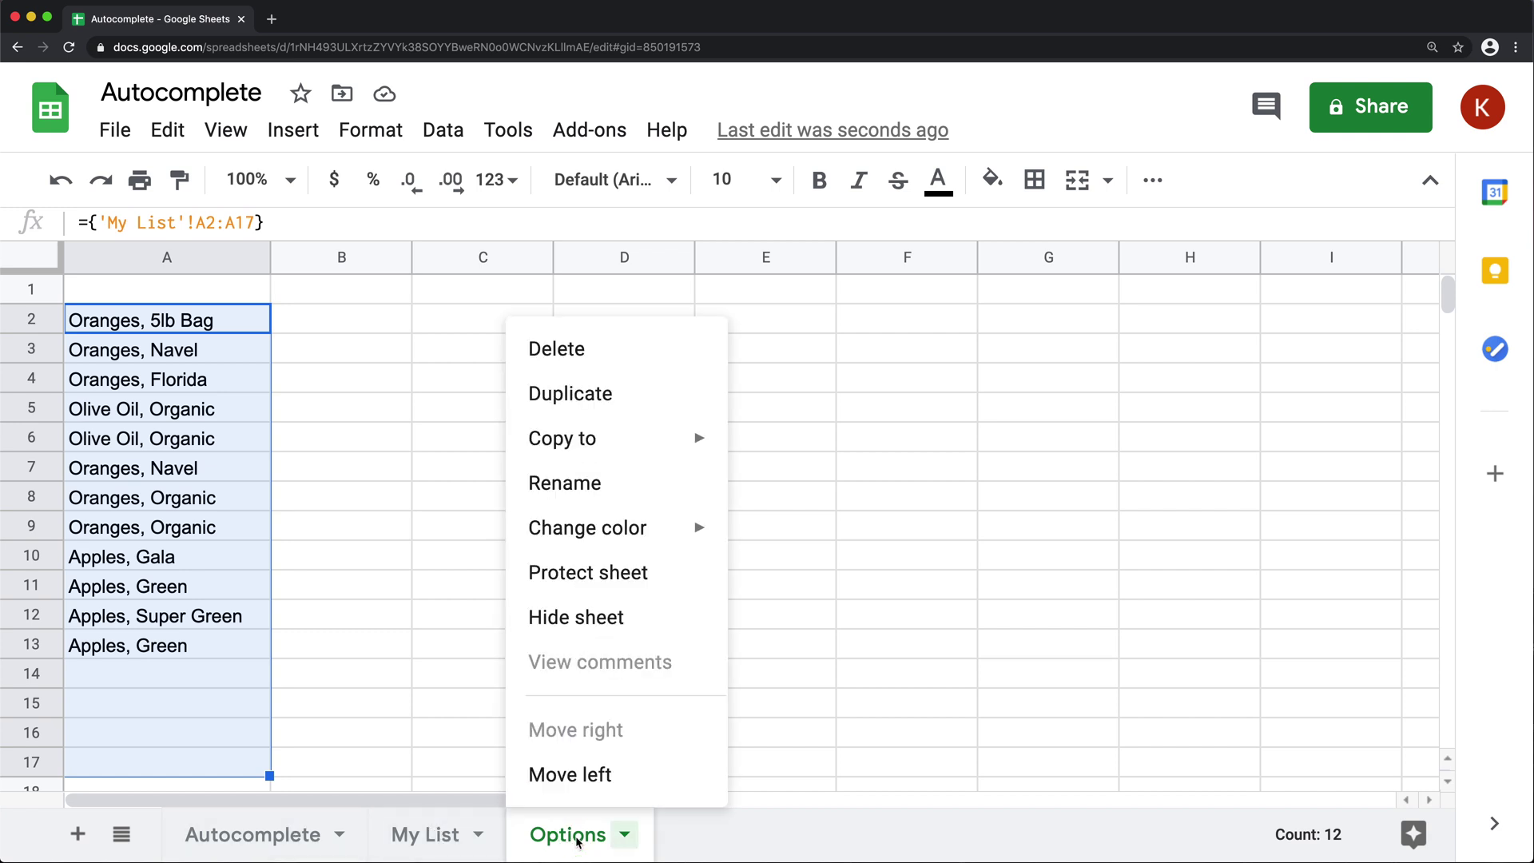
pyautogui.click(599, 621)
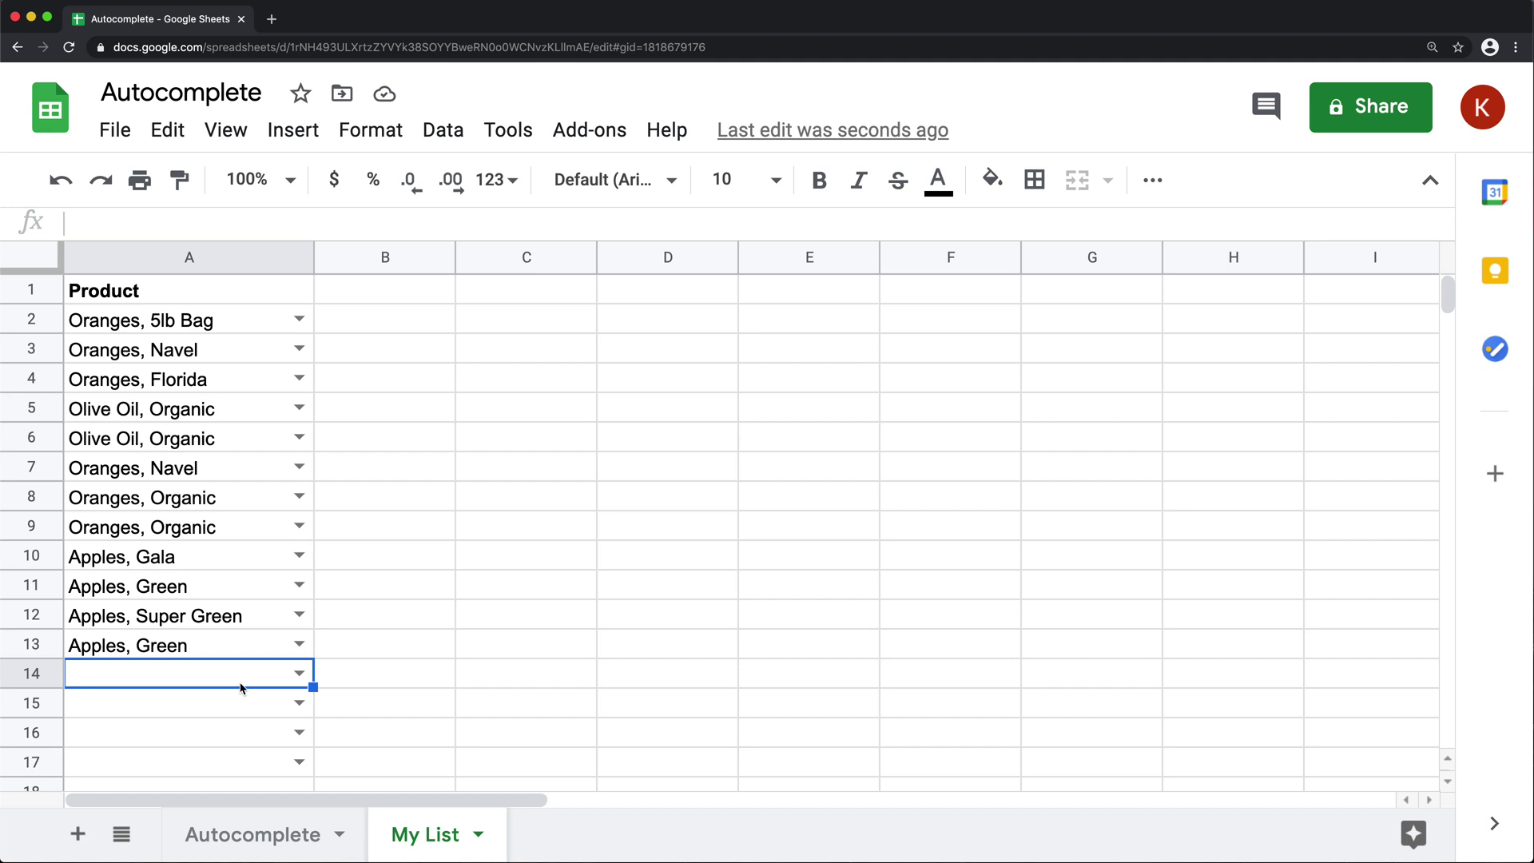
# Enter Pears in A14 and pick Oranges, Florida from the suggestions in A15
pyautogui.write('Pears')
pyautogui.press('Return')
pyautogui.write('P')
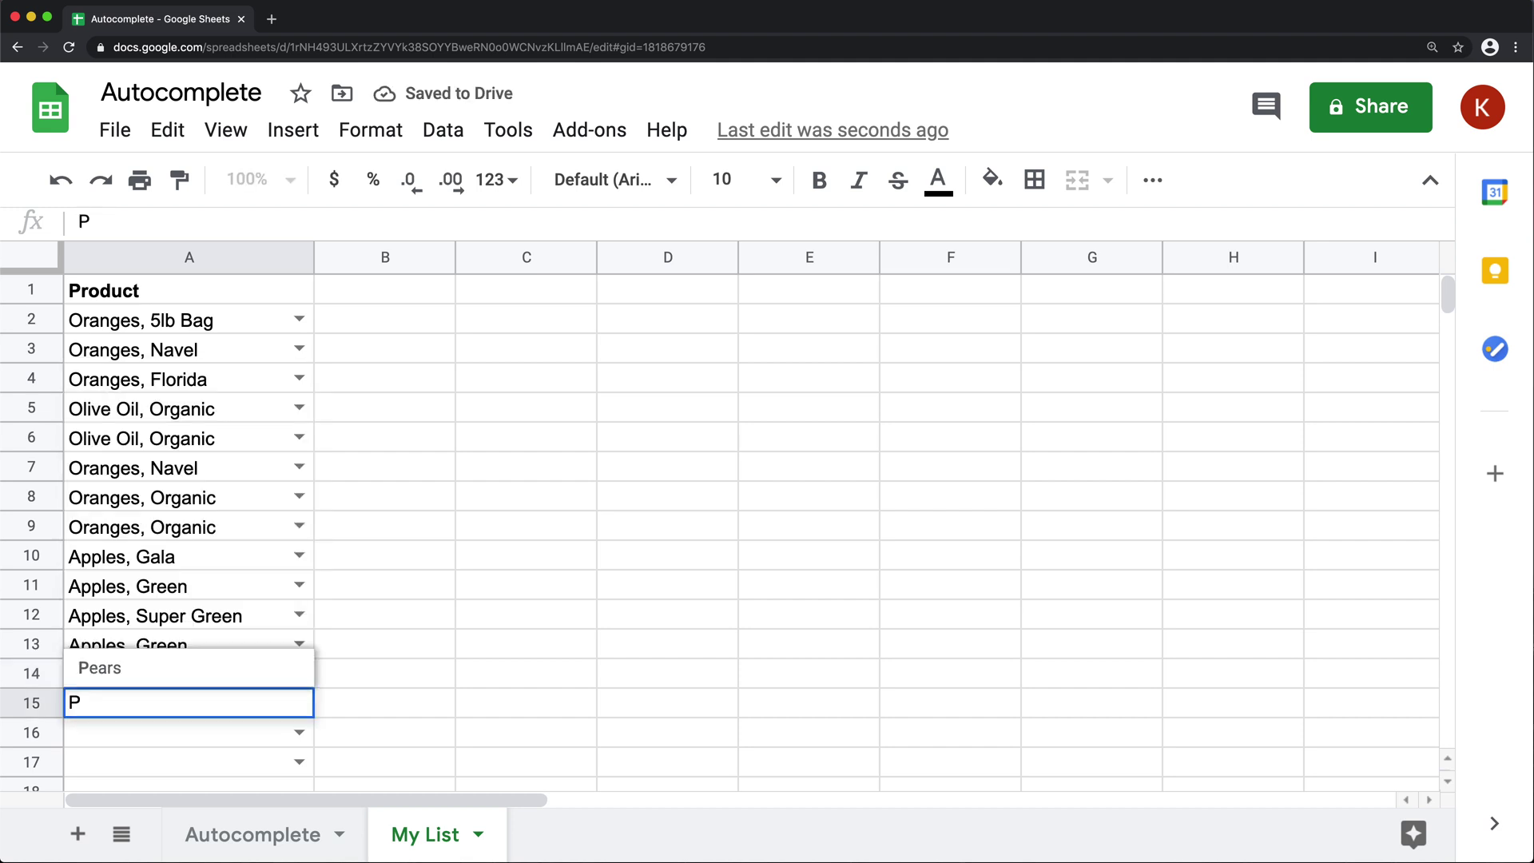
pyautogui.press('BackSpace')
pyautogui.write('A')
pyautogui.press('BackSpace')
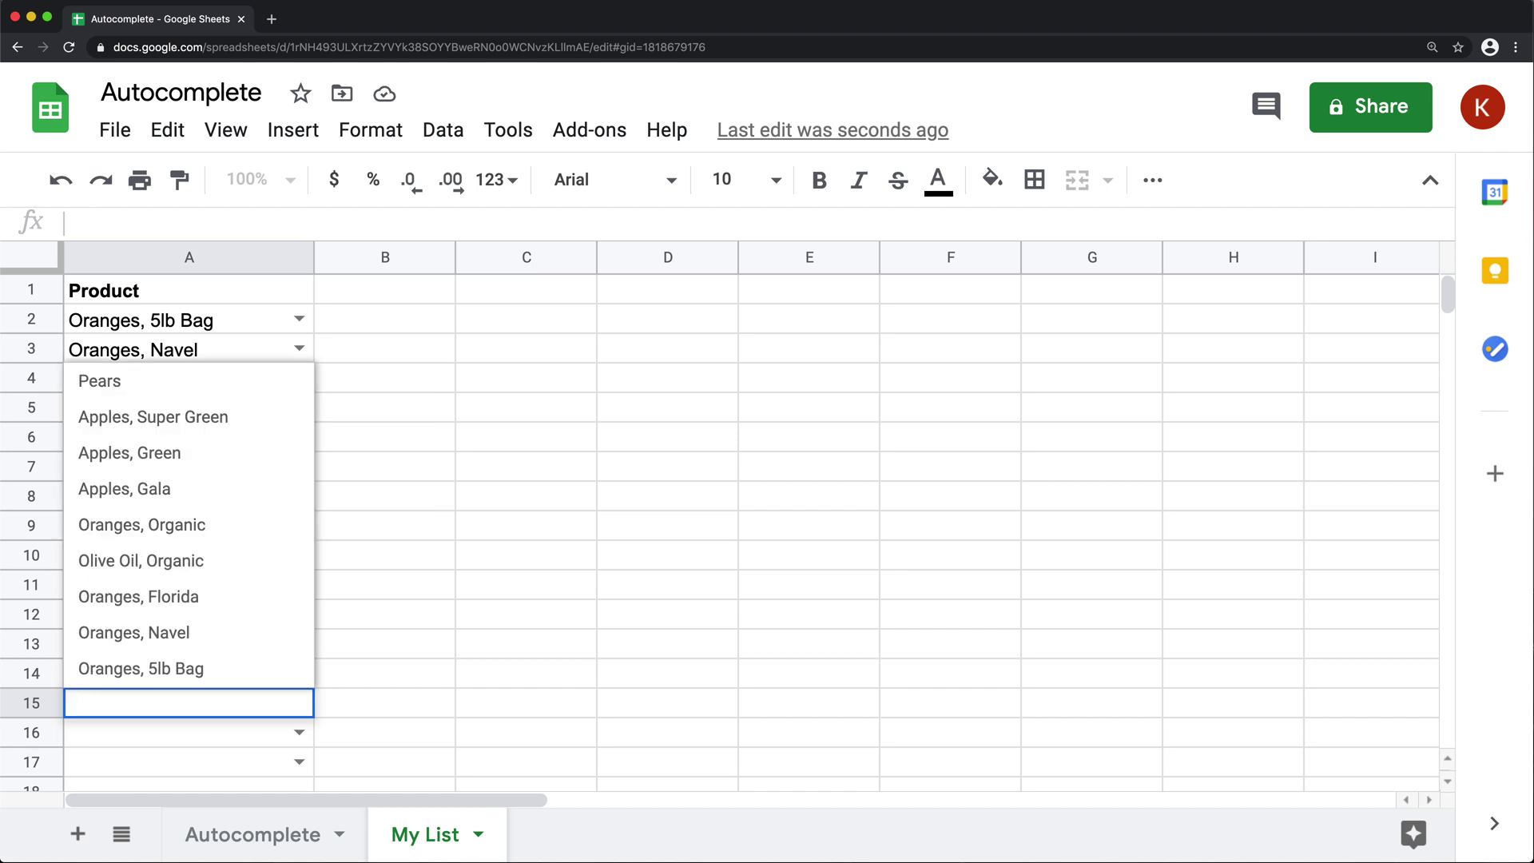
pyautogui.write('Or')
pyautogui.press('Up')
pyautogui.press('Up')
pyautogui.press('Up')
pyautogui.press('Return')
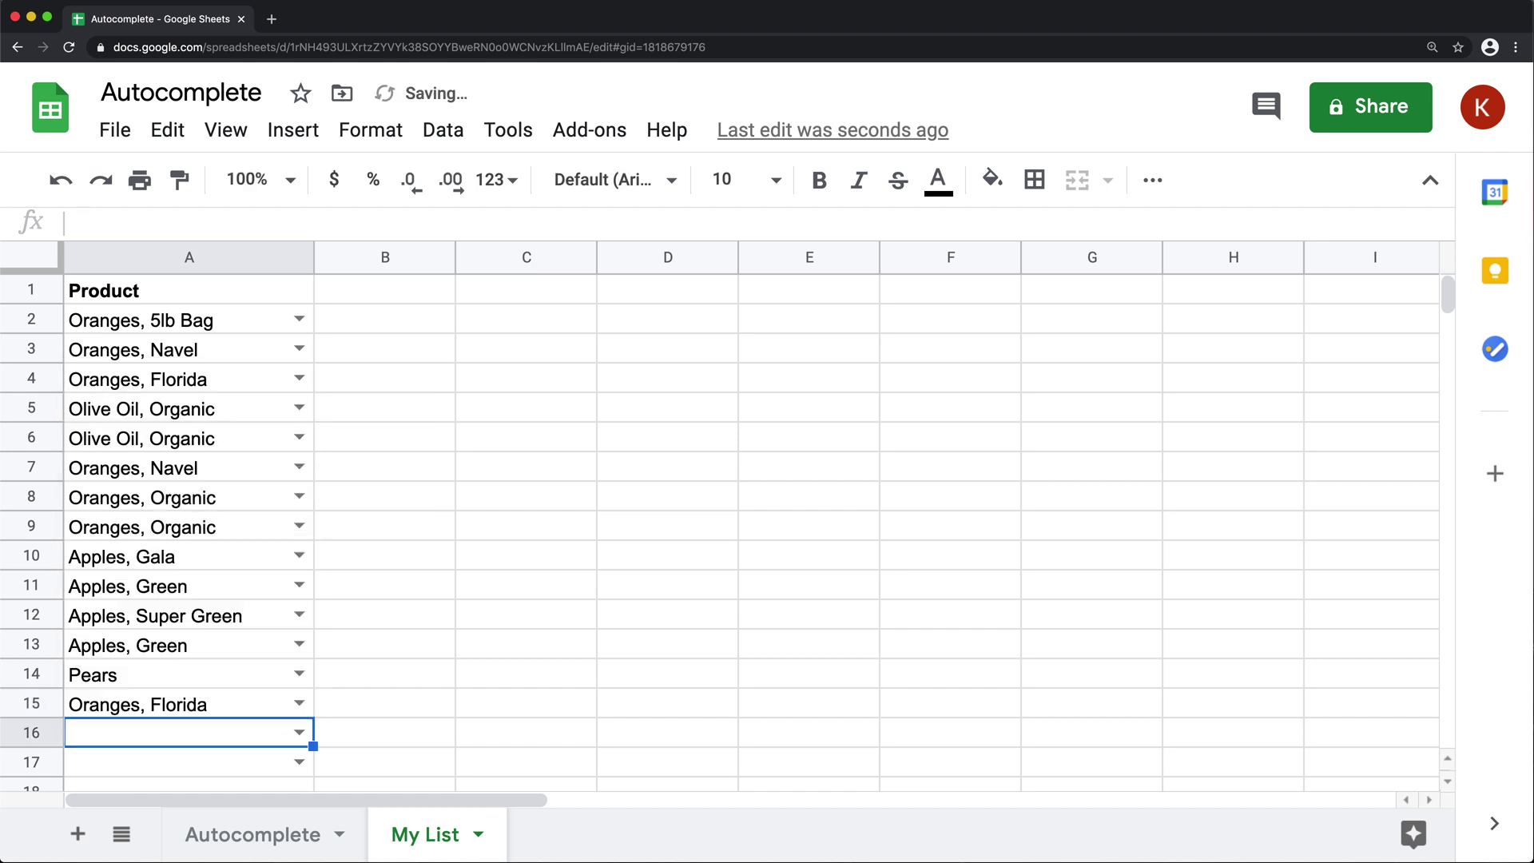